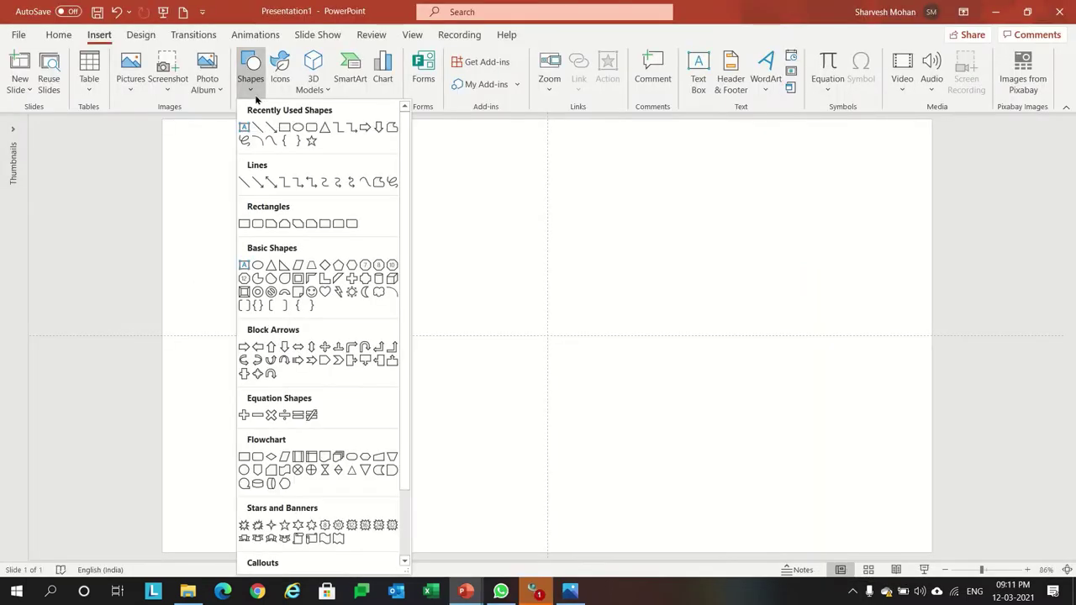
Step: Draw a large hollow-circle donut ring on the slide
{"action": "left_click", "coordinate": [258, 293]}
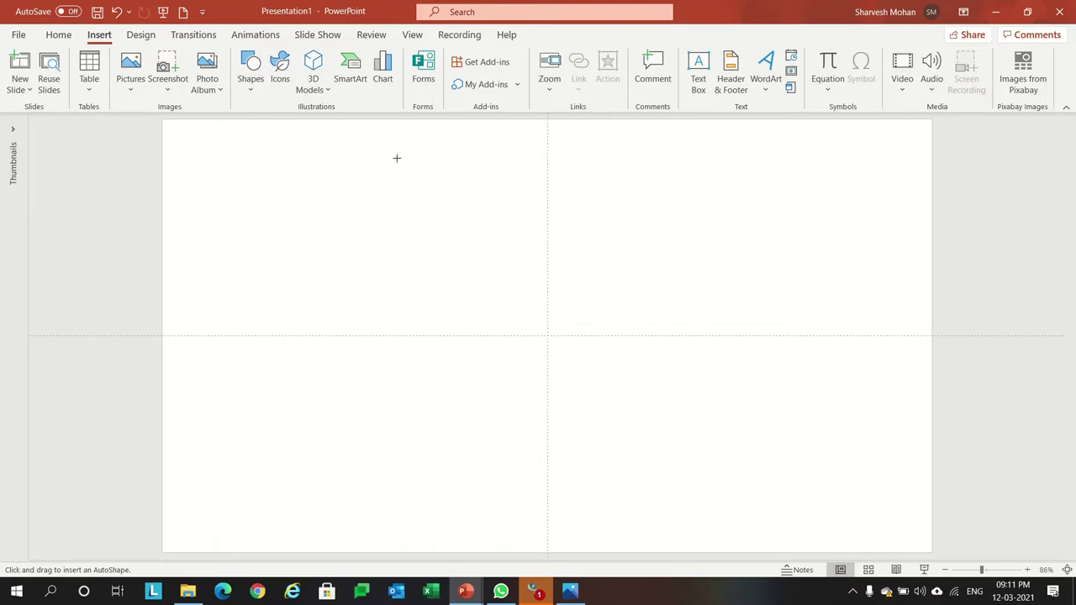
{"action": "left_click_drag", "start_coordinate": [387, 152], "coordinate": [765, 545]}
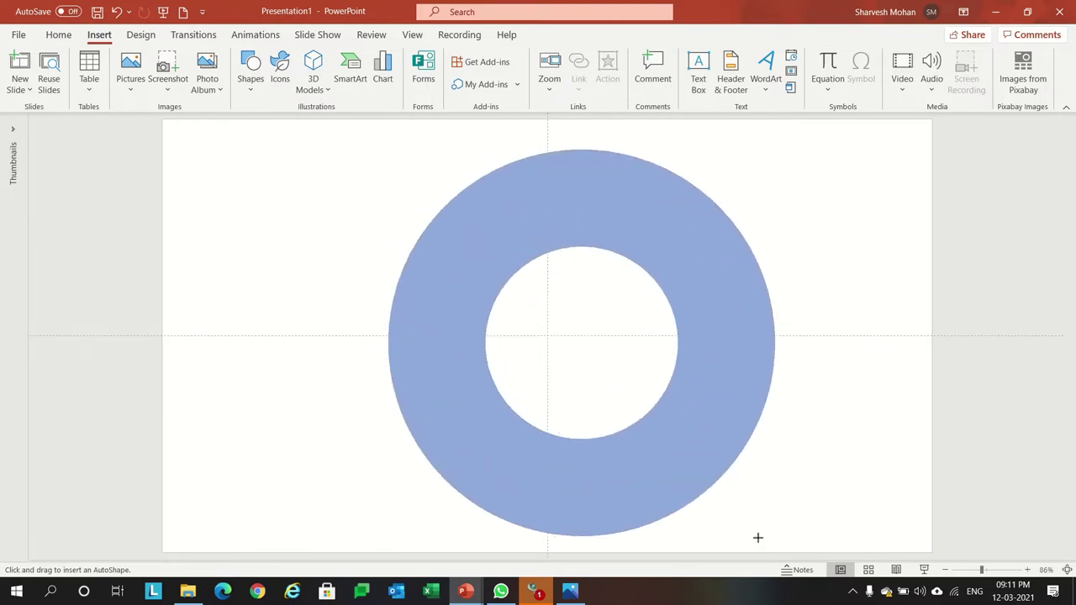
{"action": "mouse_move", "coordinate": [723, 320]}
{"action": "left_mouse_down"}
{"action": "mouse_move", "coordinate": [668, 304]}
{"action": "mouse_move", "coordinate": [679, 309]}
{"action": "left_mouse_up"}
Step: Centre the donut both horizontally and vertically on the slide
{"action": "left_click", "coordinate": [952, 65]}
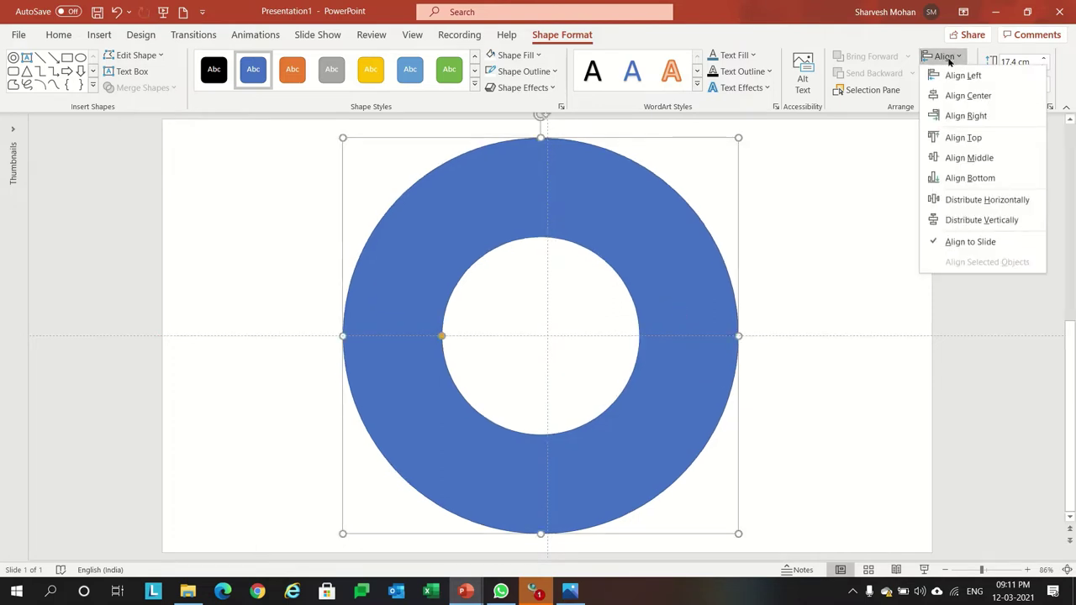
{"action": "left_click", "coordinate": [966, 98]}
{"action": "left_click", "coordinate": [958, 56]}
{"action": "left_click", "coordinate": [995, 162]}
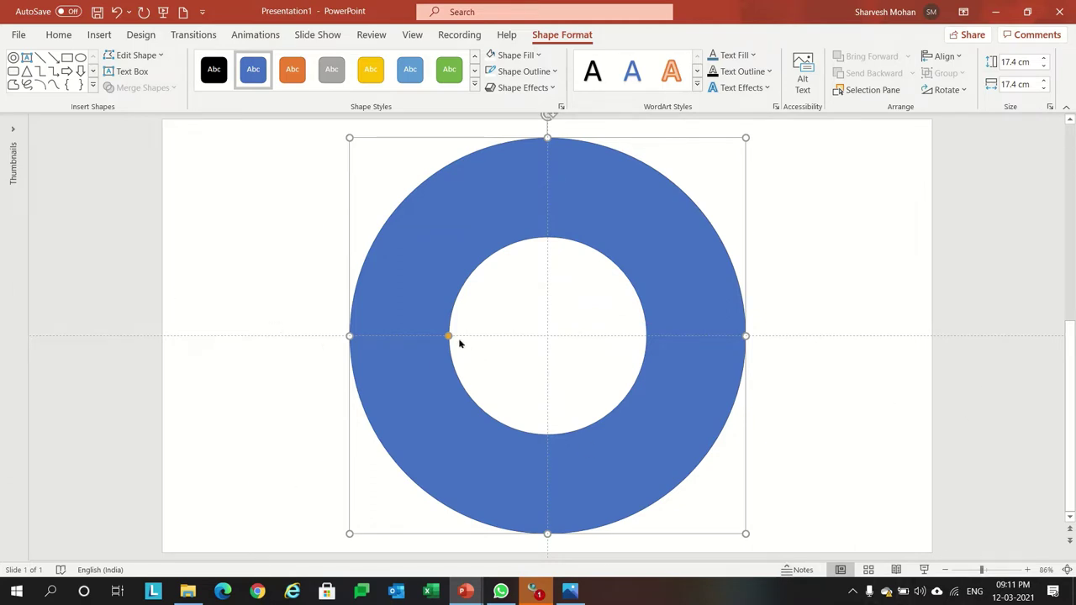
Step: Thicken the donut ring and draw a rectangle covering its lower half
{"action": "left_click_drag", "start_coordinate": [449, 336], "coordinate": [457, 337]}
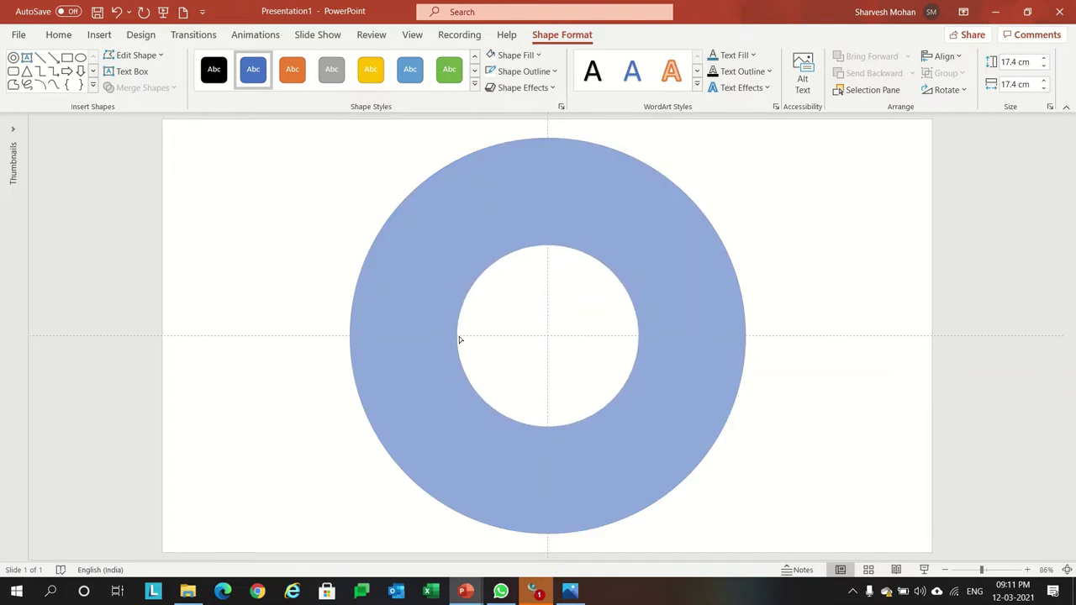
{"action": "left_click", "coordinate": [99, 35]}
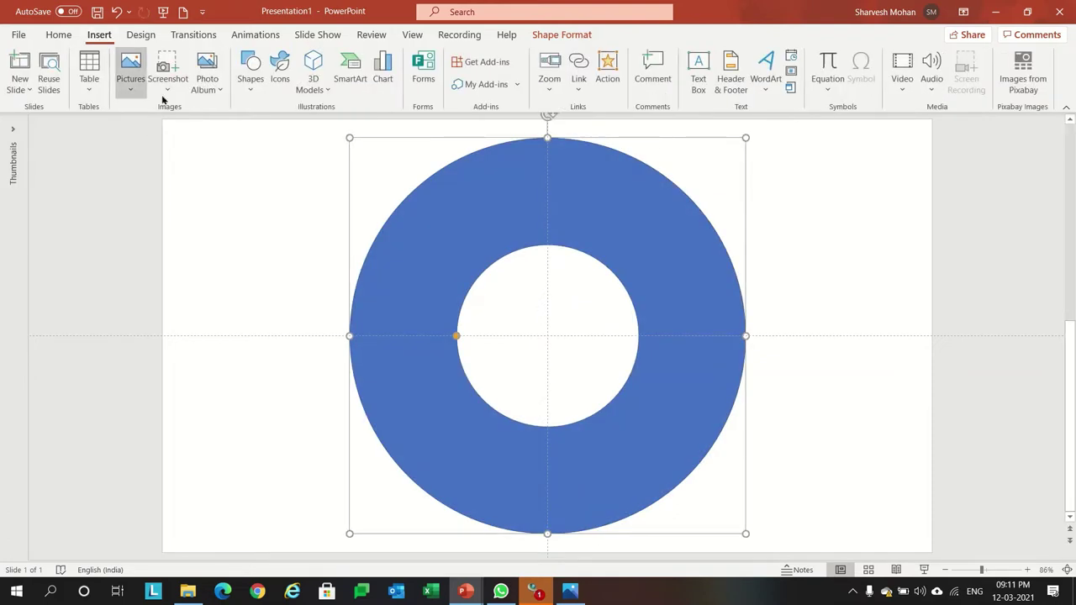
{"action": "left_click", "coordinate": [251, 71]}
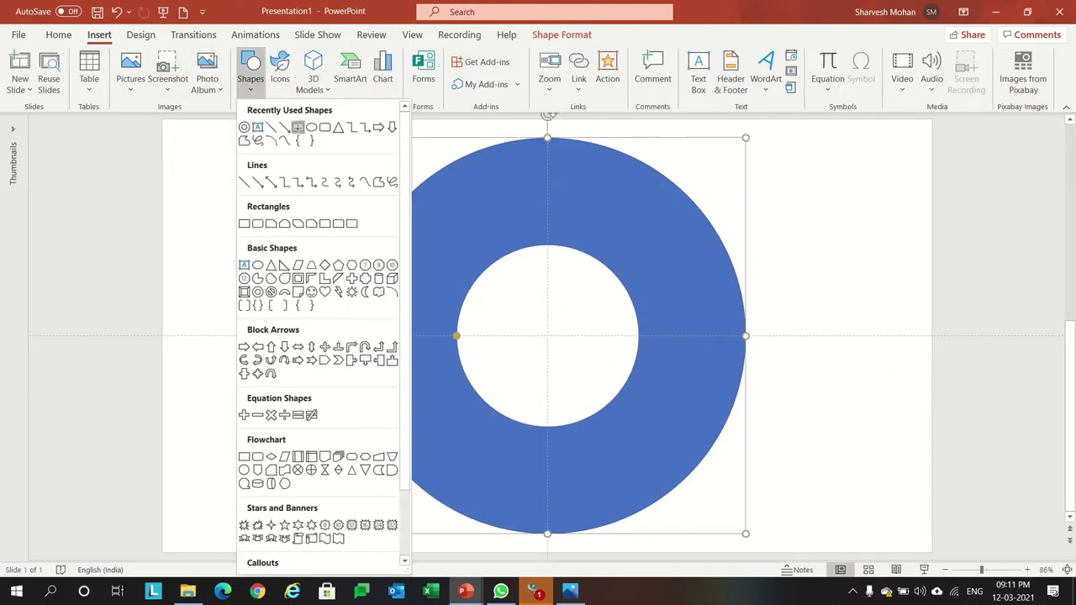
{"action": "left_click", "coordinate": [291, 127]}
{"action": "left_click_drag", "start_coordinate": [282, 335], "coordinate": [833, 546]}
Step: Subtract the rectangle from the donut, leaving a blue half-ring arch
{"action": "left_click", "coordinate": [647, 225]}
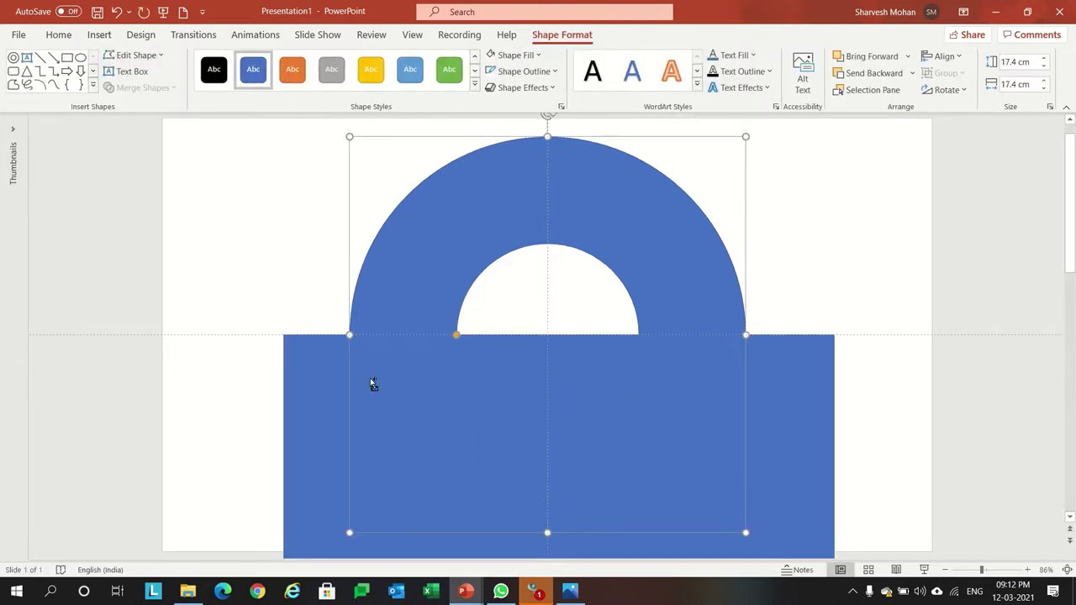
{"action": "left_click", "coordinate": [309, 381], "text": "shift"}
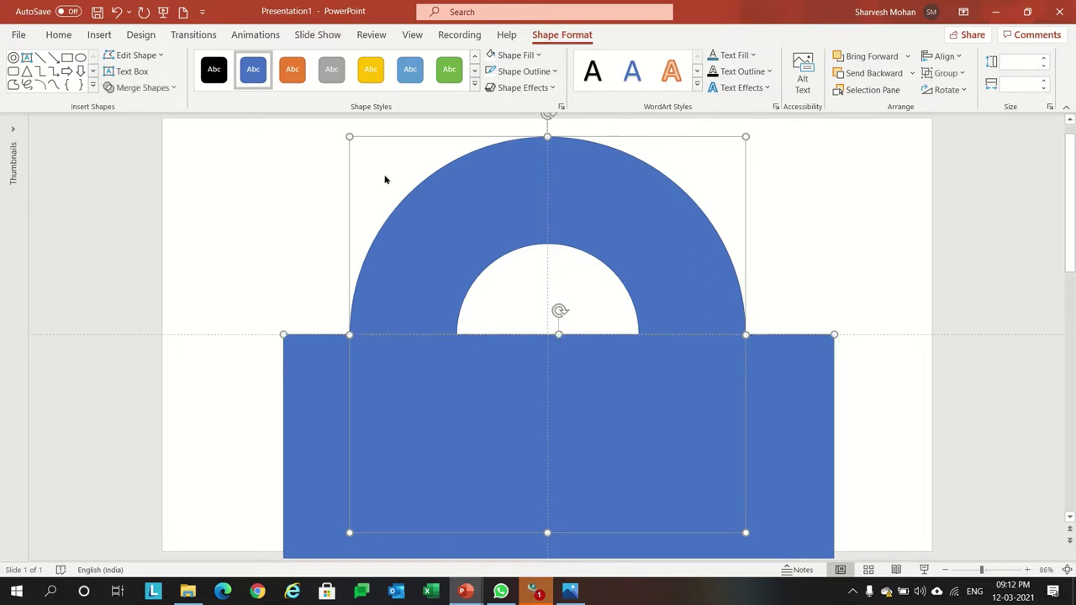
{"action": "left_click", "coordinate": [179, 91]}
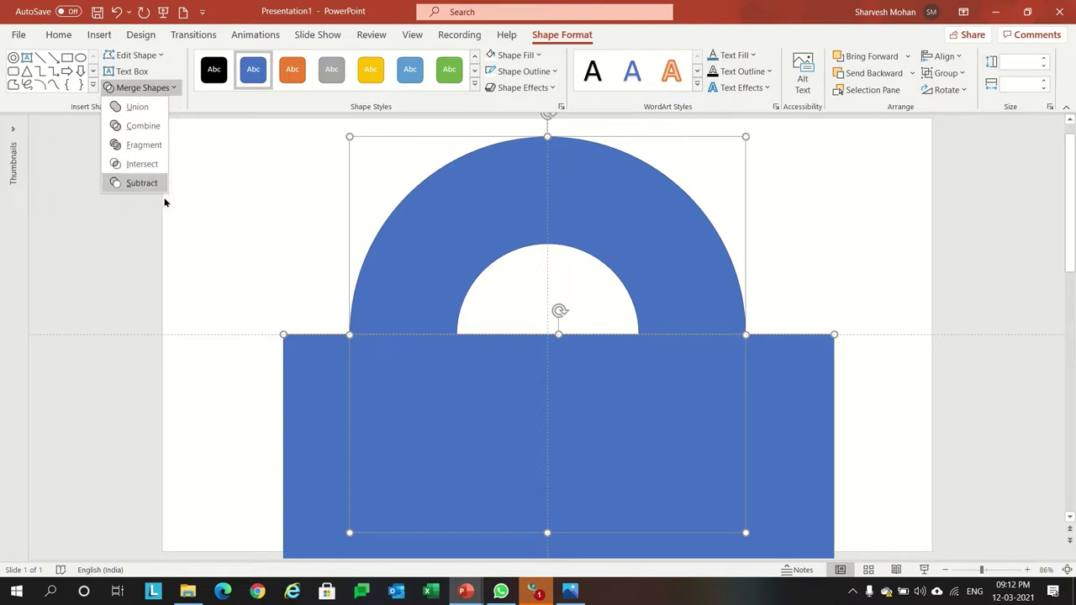
{"action": "left_click", "coordinate": [141, 183]}
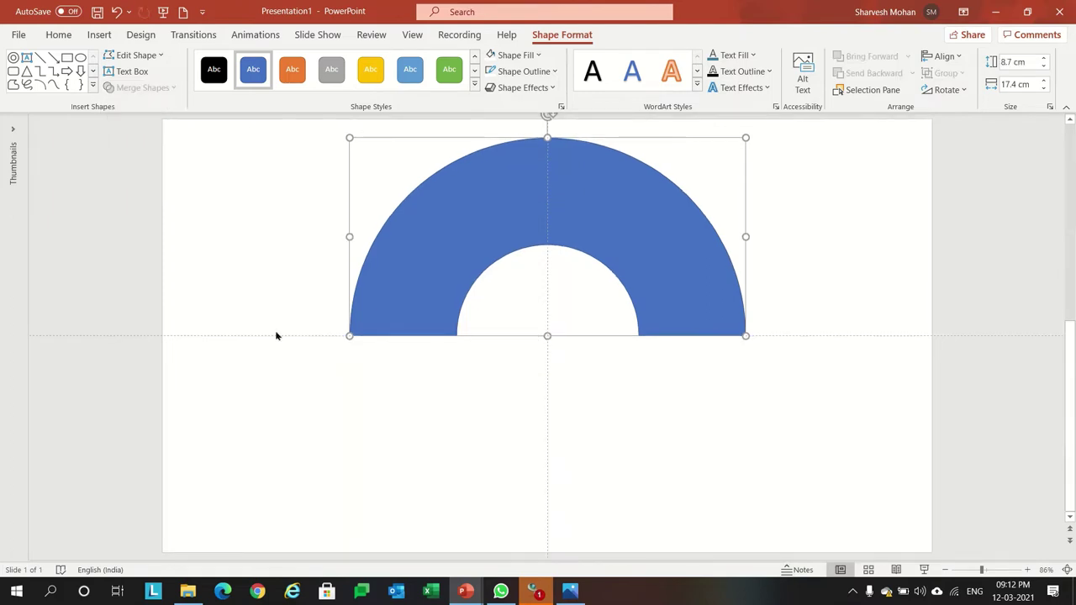
Step: Return the arch to its original position and bring up the shapes gallery
{"action": "left_click_drag", "start_coordinate": [654, 240], "coordinate": [666, 311]}
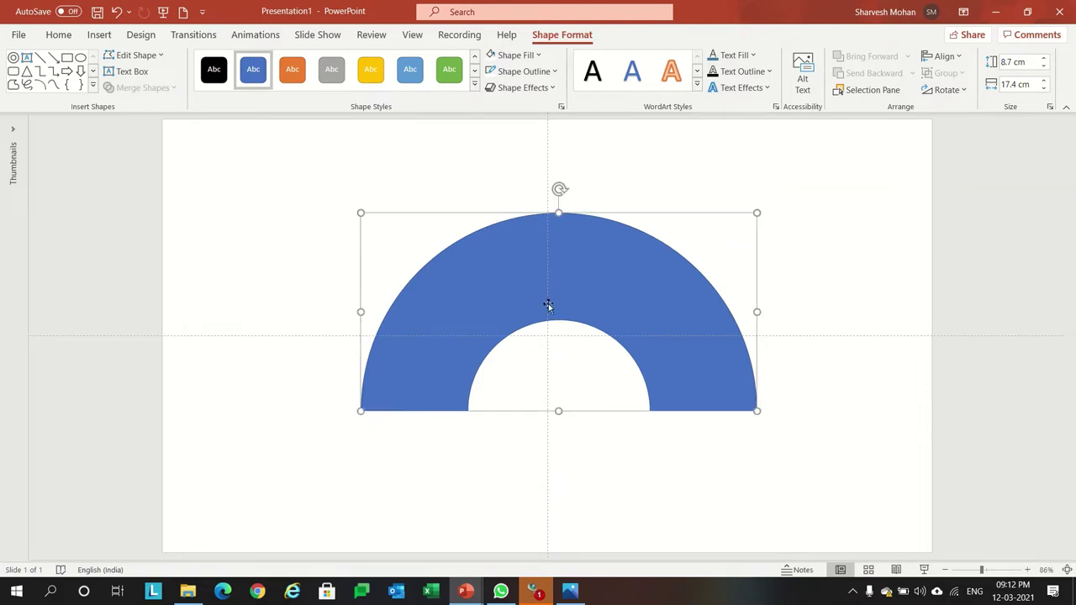
{"action": "left_click_drag", "start_coordinate": [561, 297], "coordinate": [588, 233]}
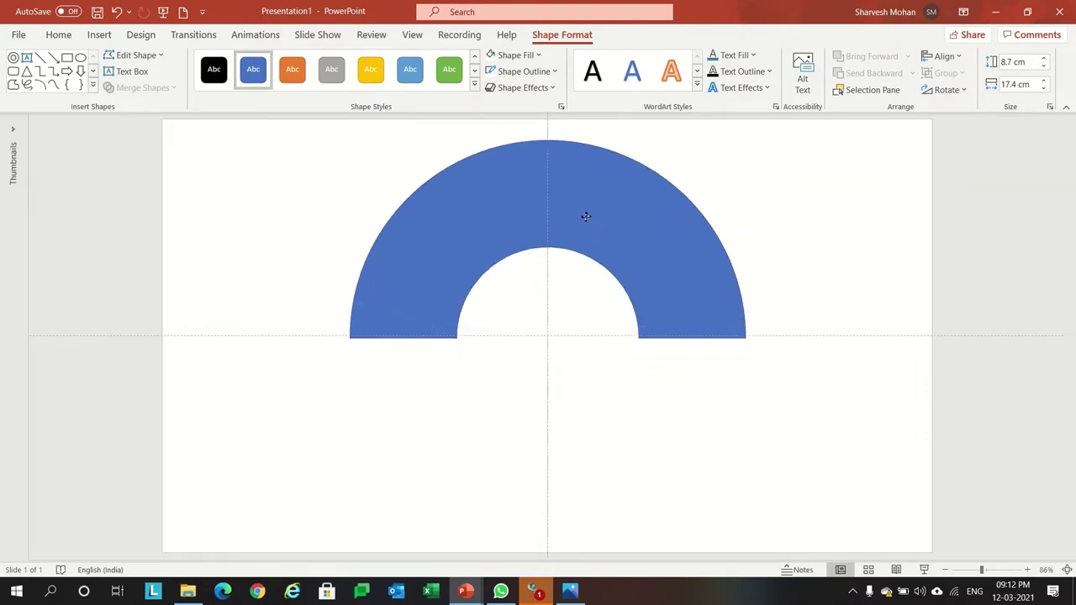
{"action": "left_click_drag", "start_coordinate": [588, 232], "coordinate": [585, 212]}
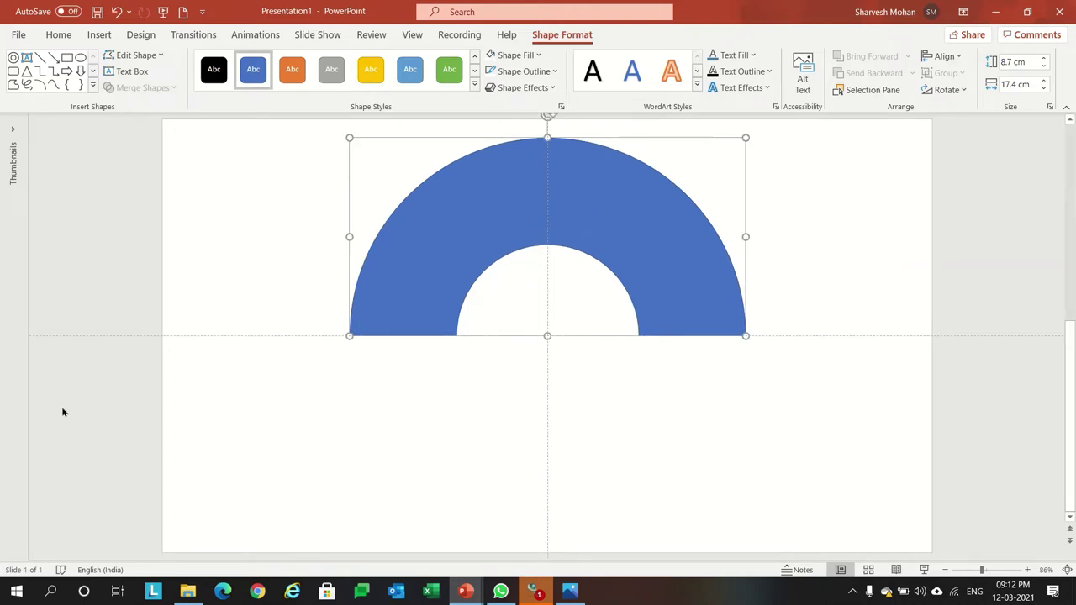
{"action": "left_click", "coordinate": [100, 34]}
{"action": "left_click", "coordinate": [251, 78]}
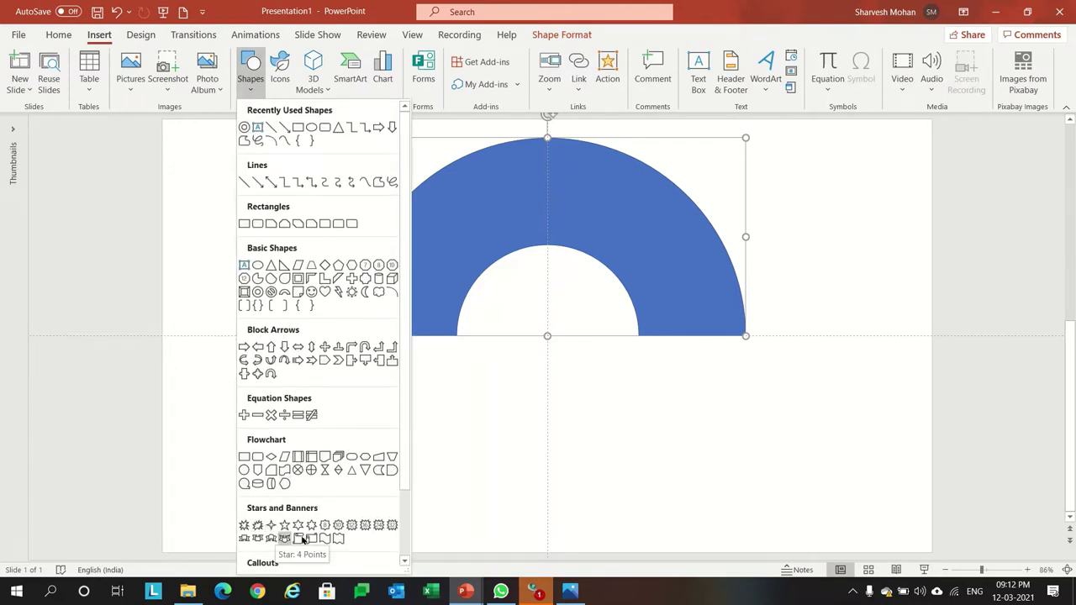
Step: Draw a 16-point star with long thin rays, centred on the arch's base midpoint
{"action": "left_click", "coordinate": [366, 526]}
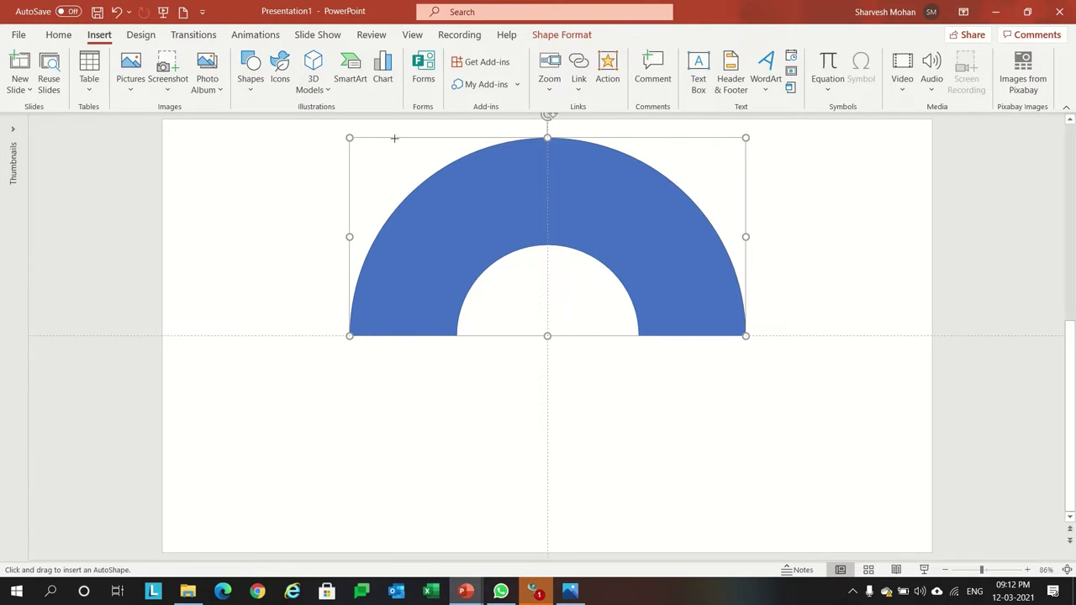
{"action": "left_click_drag", "start_coordinate": [394, 138], "coordinate": [781, 566]}
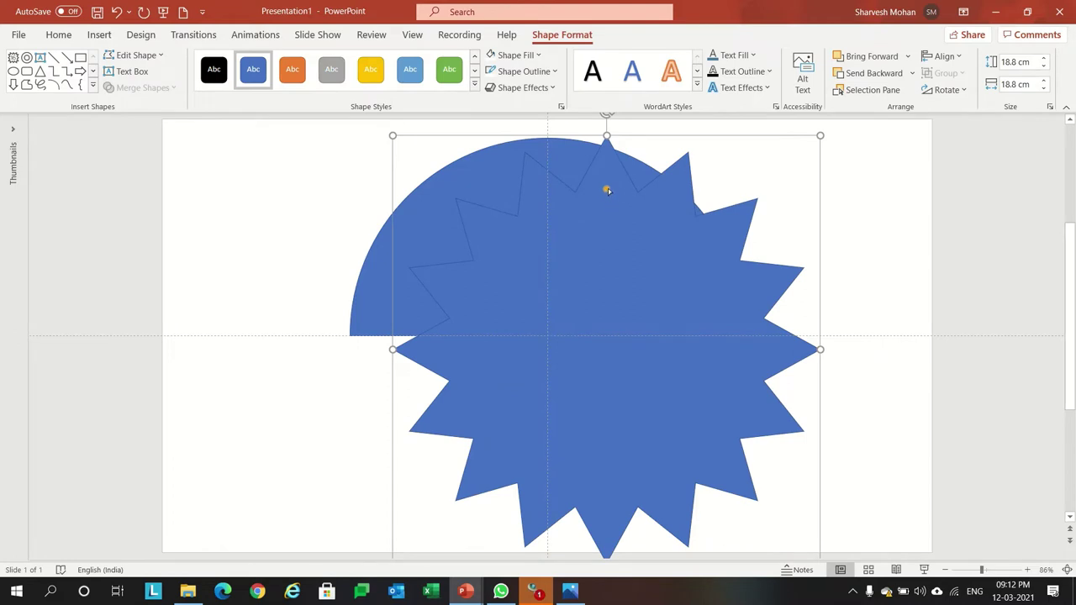
{"action": "left_click_drag", "start_coordinate": [609, 191], "coordinate": [611, 338]}
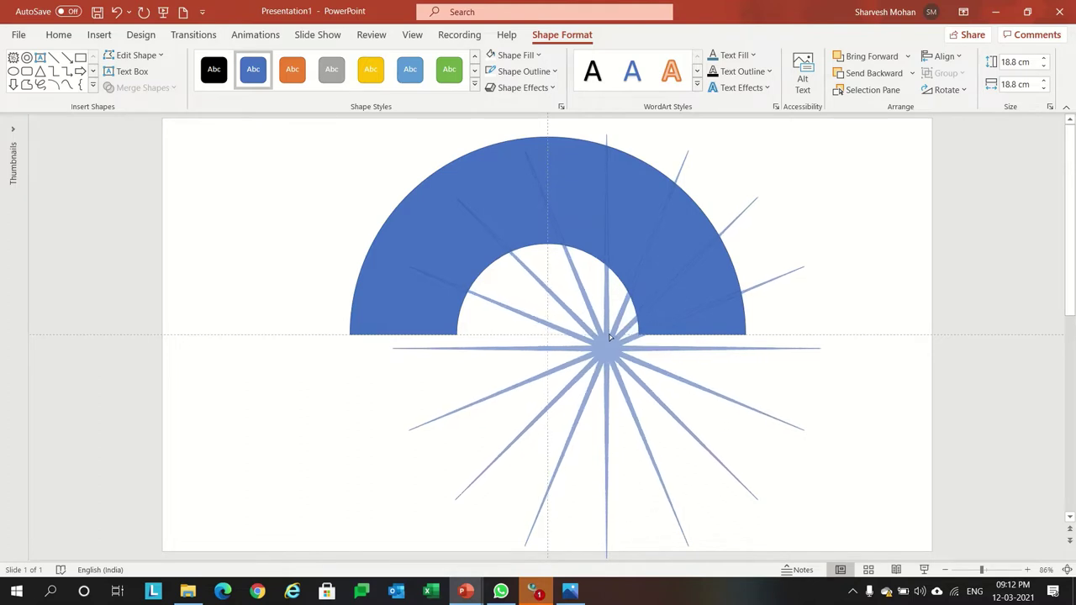
{"action": "left_click_drag", "start_coordinate": [610, 340], "coordinate": [607, 340]}
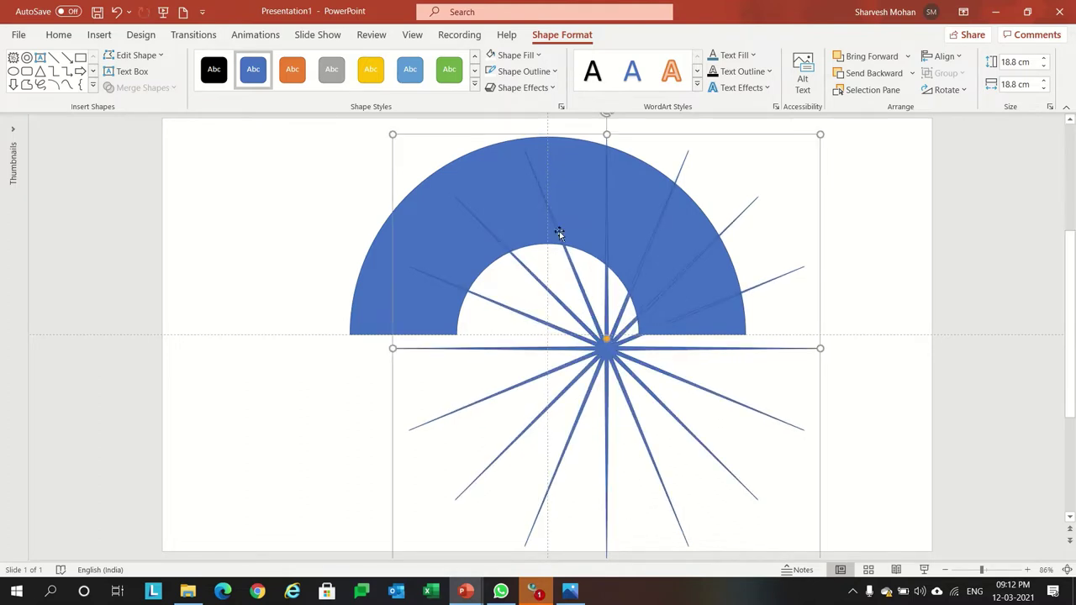
{"action": "left_click", "coordinate": [434, 274]}
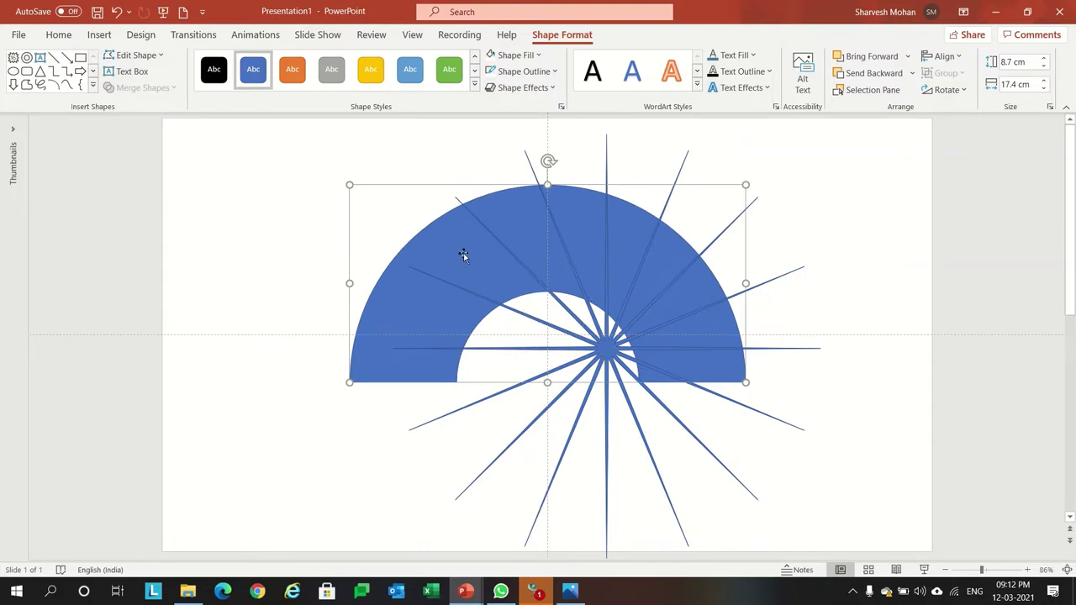
{"action": "mouse_move", "coordinate": [607, 348]}
{"action": "left_mouse_down"}
{"action": "mouse_move", "coordinate": [564, 351]}
{"action": "mouse_move", "coordinate": [558, 382]}
{"action": "mouse_move", "coordinate": [588, 380]}
{"action": "mouse_move", "coordinate": [528, 384]}
{"action": "mouse_move", "coordinate": [547, 383]}
{"action": "left_mouse_up"}
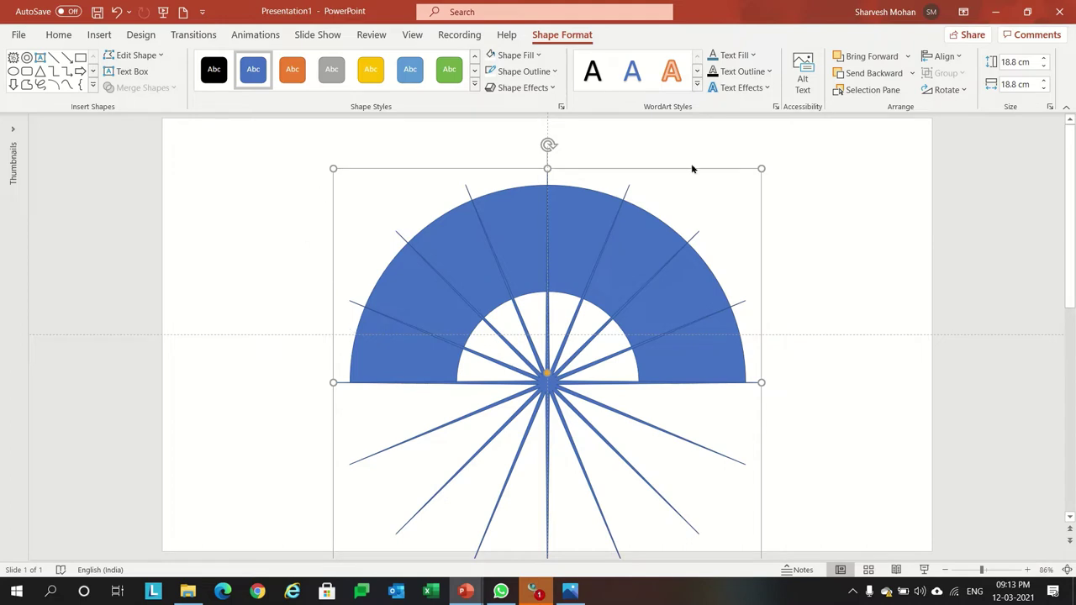
Step: Fragment the star and arch together into separate pieces with Merge Shapes
{"action": "left_click", "coordinate": [690, 300]}
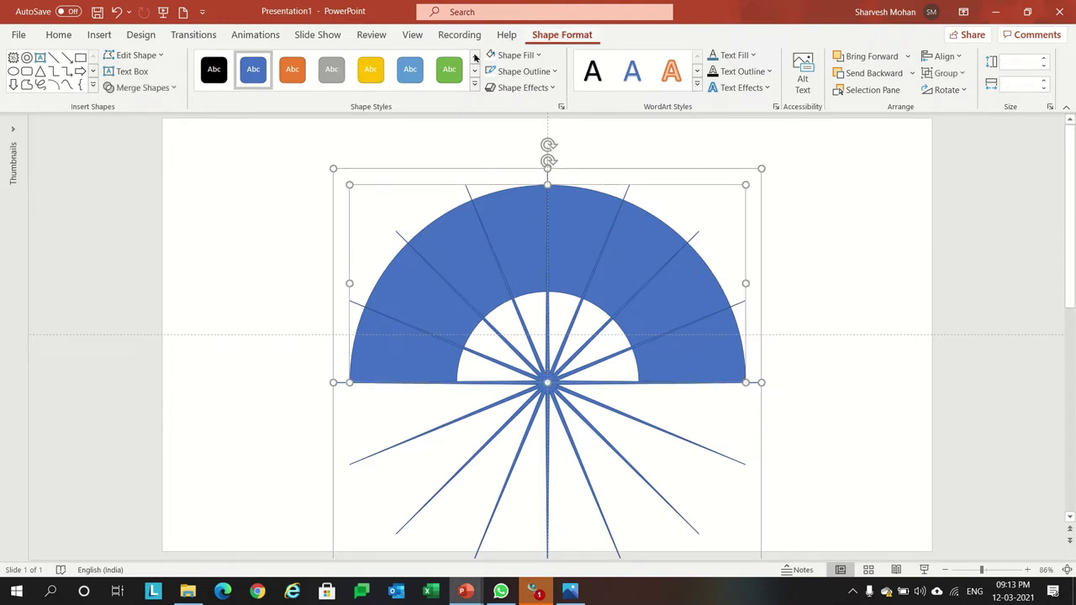
{"action": "left_click", "coordinate": [146, 89]}
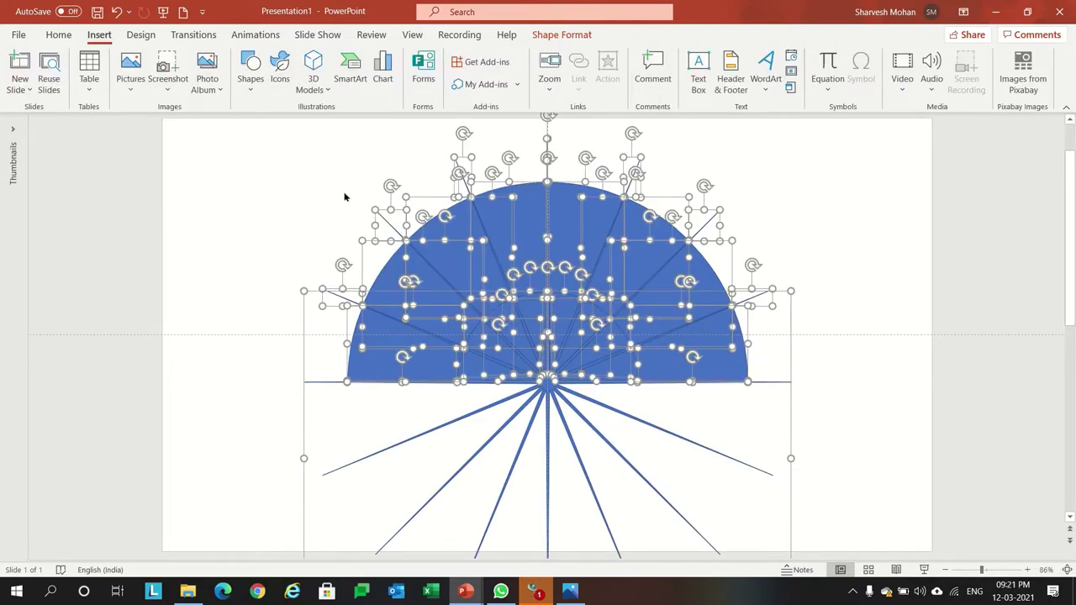
{"action": "left_click", "coordinate": [346, 198]}
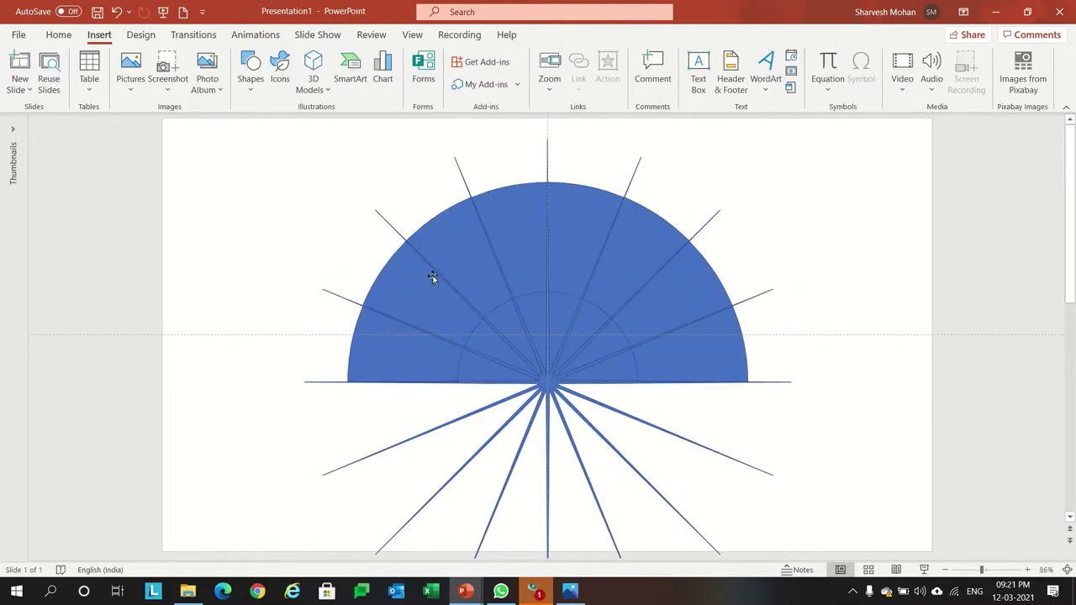
Step: Delete the eight leftover ray lines around the arch
{"action": "left_click", "coordinate": [598, 401]}
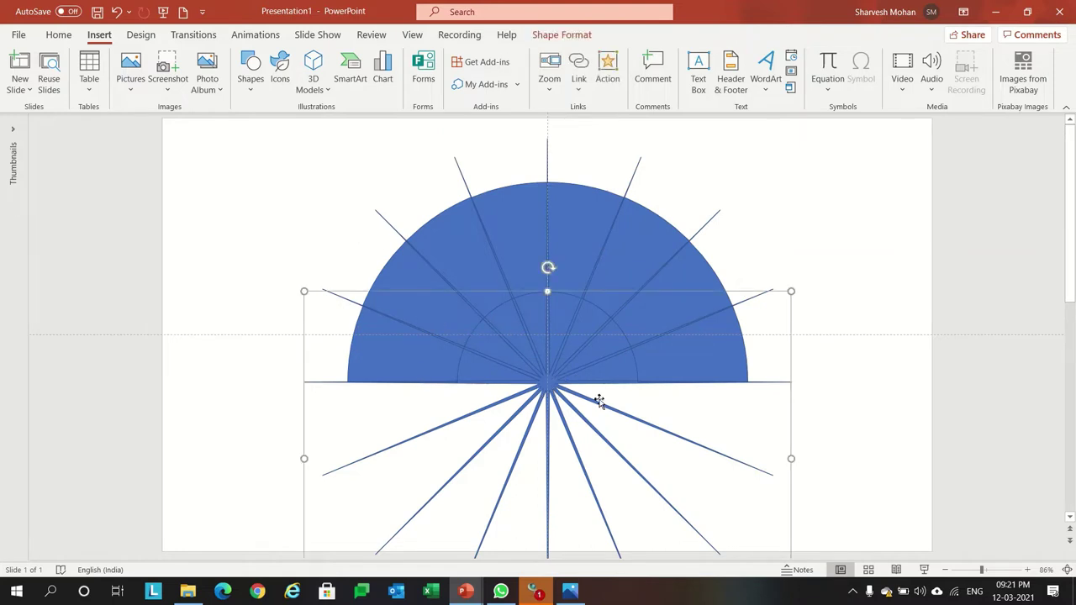
{"action": "key", "text": "Delete"}
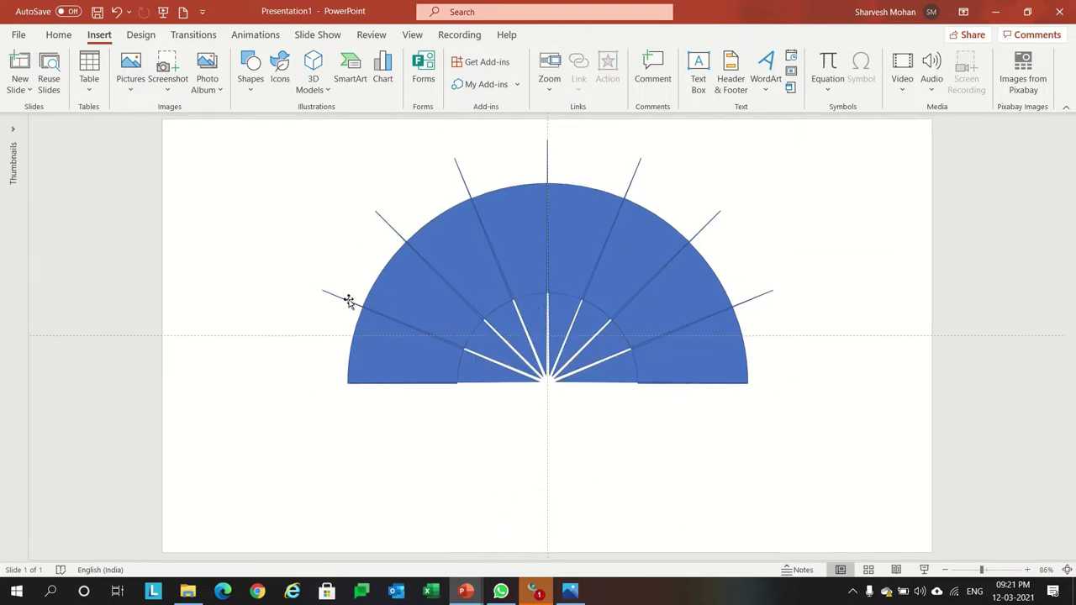
{"action": "left_click", "coordinate": [347, 297]}
{"action": "key", "text": "Delete"}
{"action": "left_click", "coordinate": [391, 230]}
{"action": "key", "text": "Delete"}
{"action": "left_click", "coordinate": [462, 174]}
{"action": "key", "text": "Delete"}
{"action": "left_click", "coordinate": [548, 163]}
{"action": "key", "text": "Delete"}
{"action": "left_click", "coordinate": [628, 173]}
{"action": "key", "text": "Delete"}
{"action": "left_click", "coordinate": [703, 227]}
{"action": "key", "text": "Delete"}
{"action": "left_click", "coordinate": [763, 304]}
{"action": "key", "text": "Delete"}
Step: Nudge the lower-right segment into place and delete the inner wedge pieces
{"action": "left_click", "coordinate": [641, 346]}
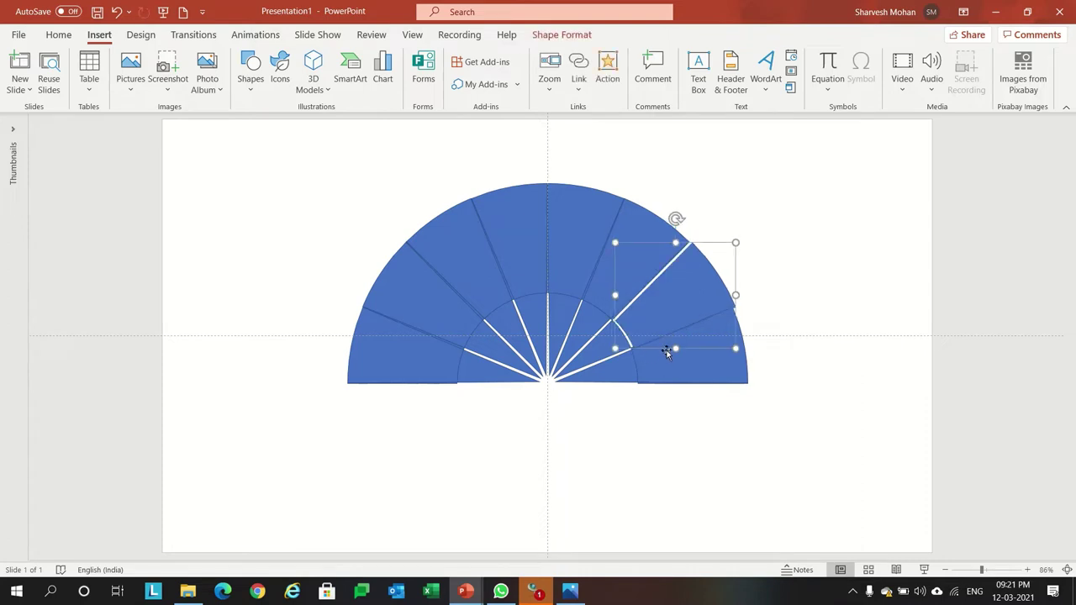
{"action": "key", "text": "Left"}
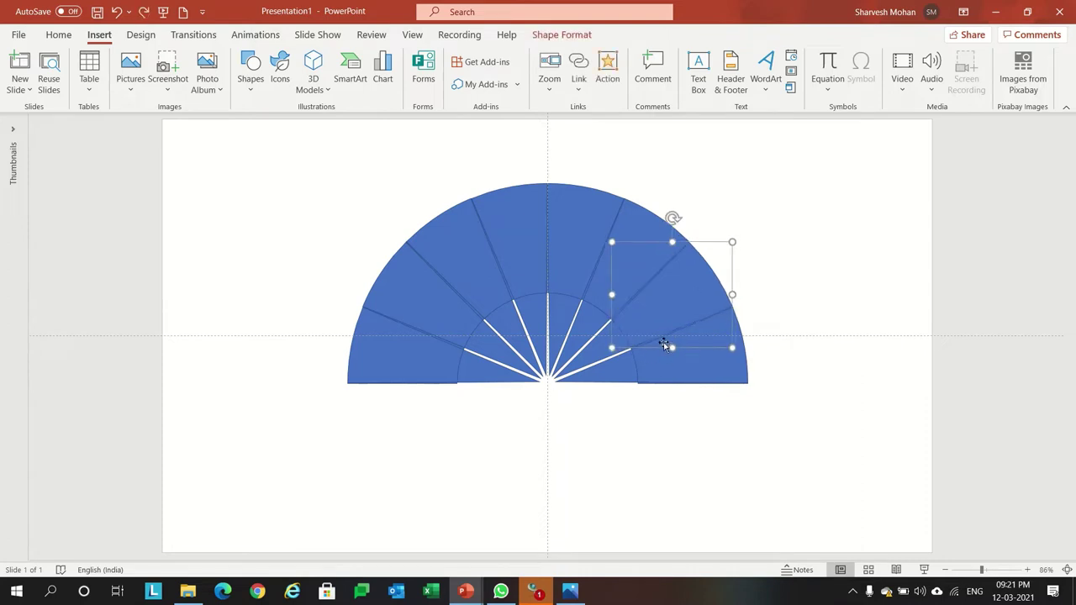
{"action": "left_click", "coordinate": [662, 341]}
{"action": "left_click", "coordinate": [580, 353]}
{"action": "key", "text": "Delete"}
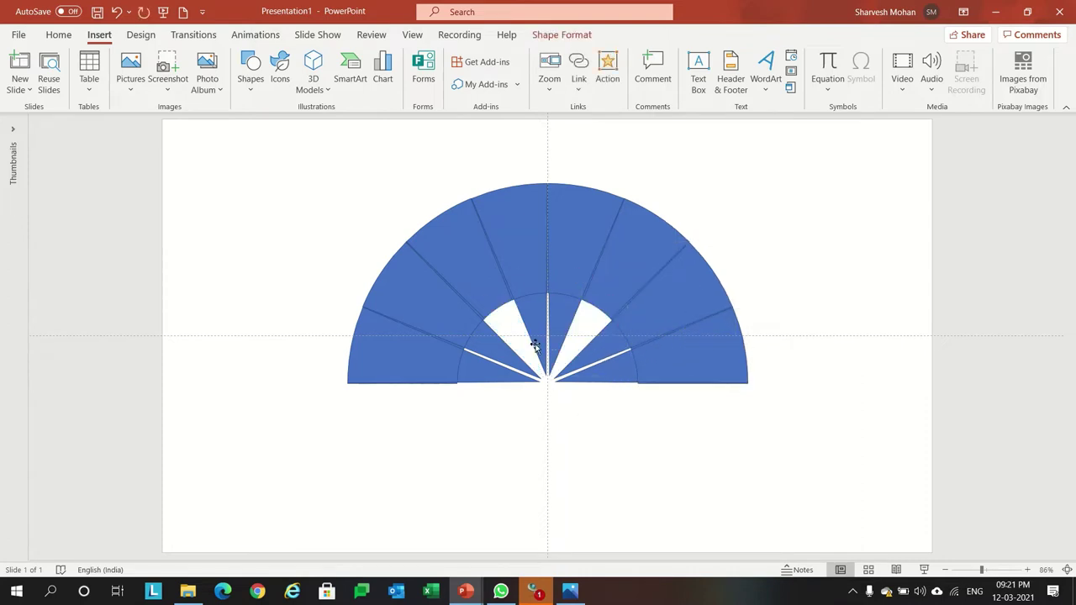
{"action": "key", "text": "Delete"}
{"action": "left_click", "coordinate": [496, 361]}
{"action": "key", "text": "Delete"}
{"action": "left_click_drag", "start_coordinate": [444, 341], "coordinate": [476, 330]}
{"action": "left_click_drag", "start_coordinate": [257, 238], "coordinate": [524, 396]}
{"action": "left_click", "coordinate": [351, 240]}
Step: Separate the segments with thin seams, remove leftover slivers, and confirm the segments move independently
{"action": "left_click_drag", "start_coordinate": [424, 273], "coordinate": [494, 264]}
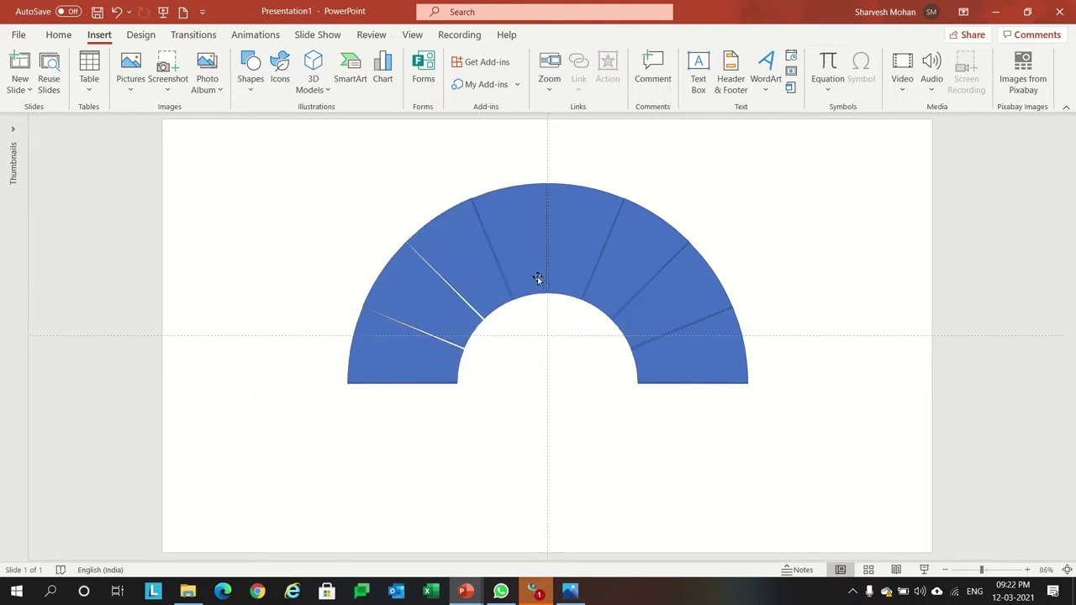
{"action": "left_click", "coordinate": [524, 252]}
{"action": "left_click", "coordinate": [626, 177]}
{"action": "left_click_drag", "start_coordinate": [588, 156], "coordinate": [630, 343]}
{"action": "key", "text": "Right"}
{"action": "left_click", "coordinate": [544, 333]}
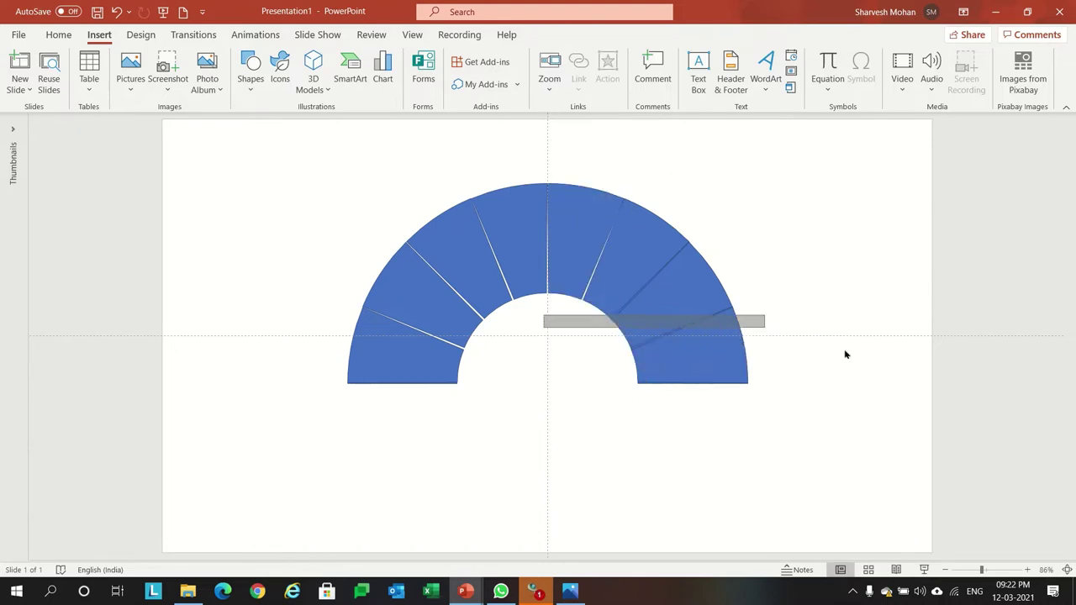
{"action": "left_click_drag", "start_coordinate": [812, 229], "coordinate": [641, 365]}
{"action": "key", "text": "Delete"}
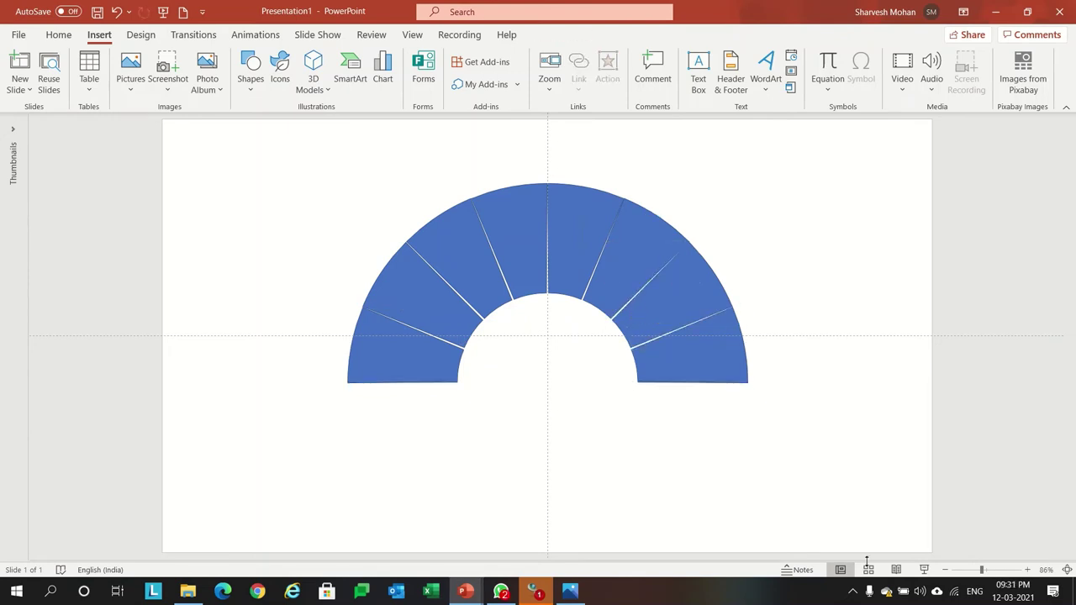
{"action": "left_click_drag", "start_coordinate": [413, 370], "coordinate": [360, 416]}
{"action": "key", "text": "ctrl+z"}
Step: Draw a 7.55 cm circle centred inside the arch's semicircular hole
{"action": "left_click", "coordinate": [664, 374]}
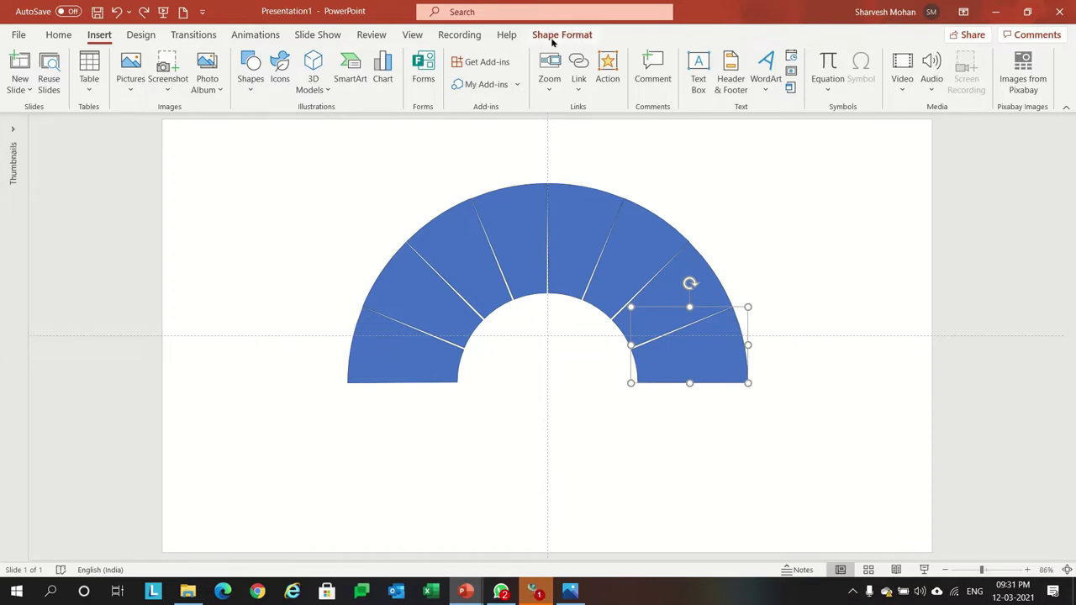
{"action": "left_click", "coordinate": [251, 74]}
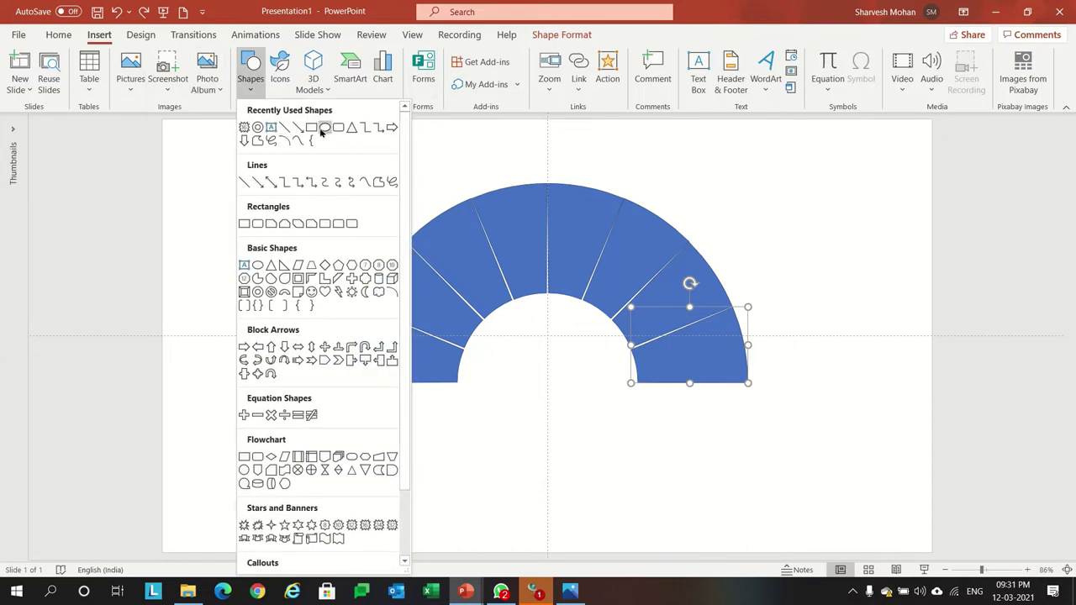
{"action": "left_click", "coordinate": [324, 127]}
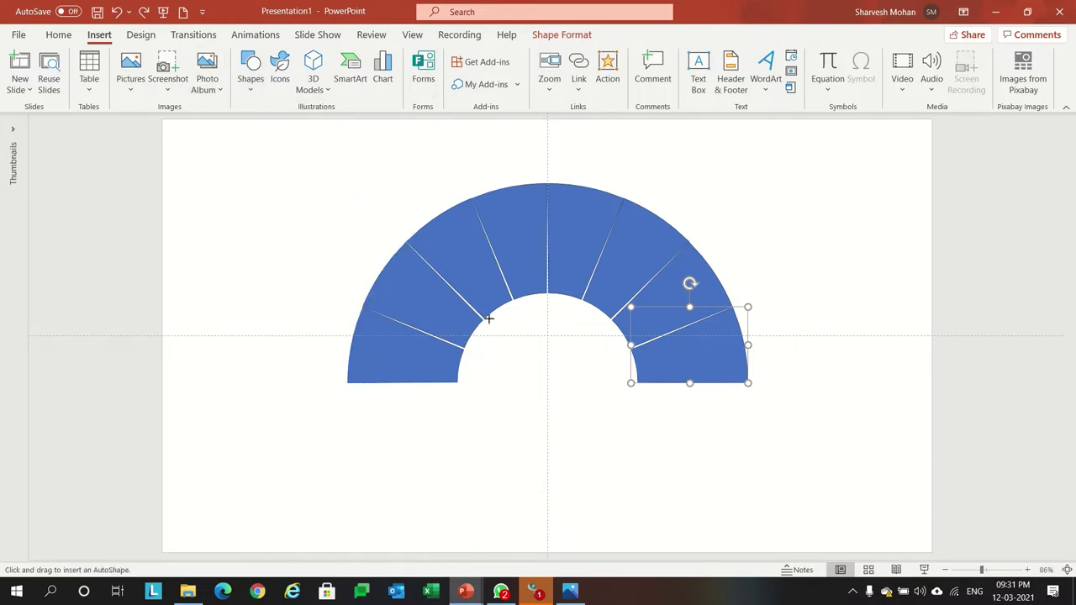
{"action": "left_click_drag", "start_coordinate": [486, 319], "coordinate": [664, 483]}
{"action": "mouse_move", "coordinate": [605, 435]}
{"action": "left_mouse_down"}
{"action": "mouse_move", "coordinate": [569, 430]}
{"action": "mouse_move", "coordinate": [587, 425]}
{"action": "left_mouse_up"}
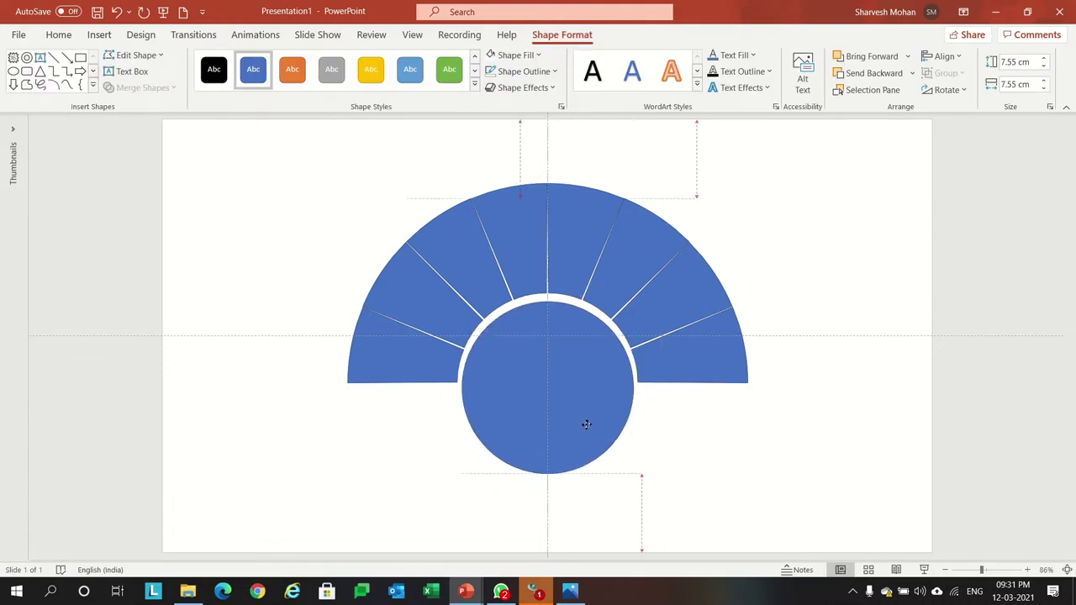
{"action": "left_click_drag", "start_coordinate": [586, 424], "coordinate": [585, 427]}
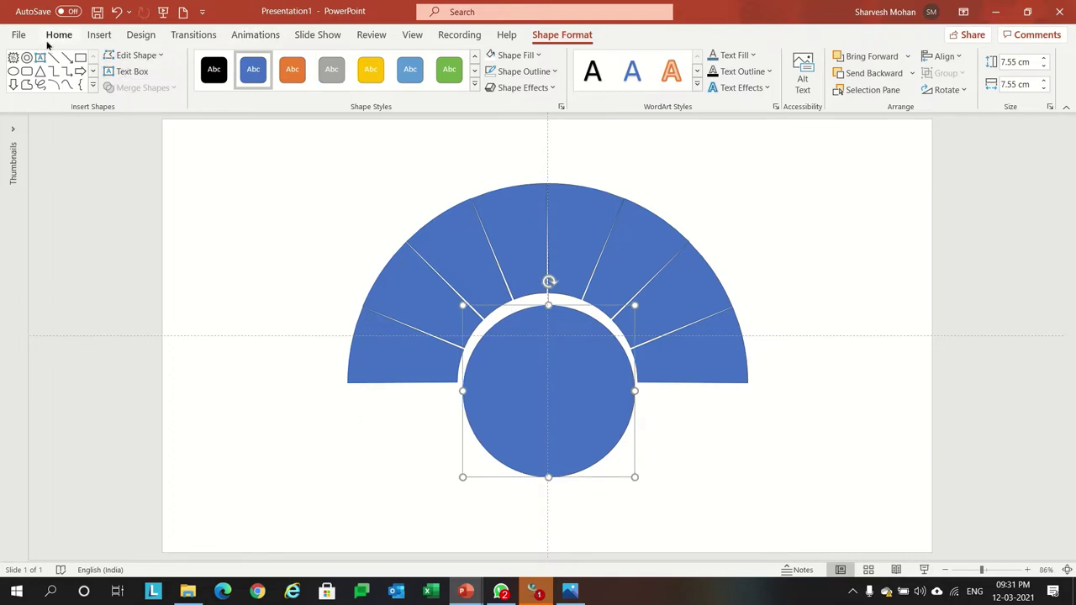
Step: Draw a rectangle covering the lower half of the circle
{"action": "left_click", "coordinate": [99, 35]}
{"action": "left_click", "coordinate": [252, 78]}
{"action": "left_click", "coordinate": [325, 154]}
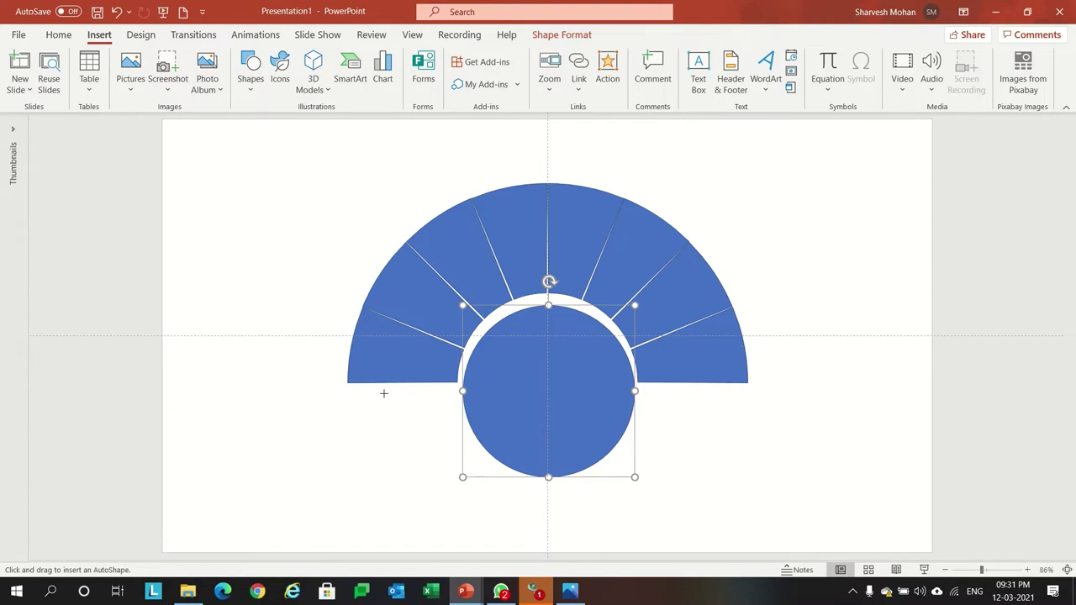
{"action": "left_click_drag", "start_coordinate": [384, 389], "coordinate": [749, 491]}
{"action": "left_click_drag", "start_coordinate": [613, 485], "coordinate": [591, 485]}
Step: Subtract the rectangle from the circle and align the half-circle's base with the arch
{"action": "left_click", "coordinate": [561, 372]}
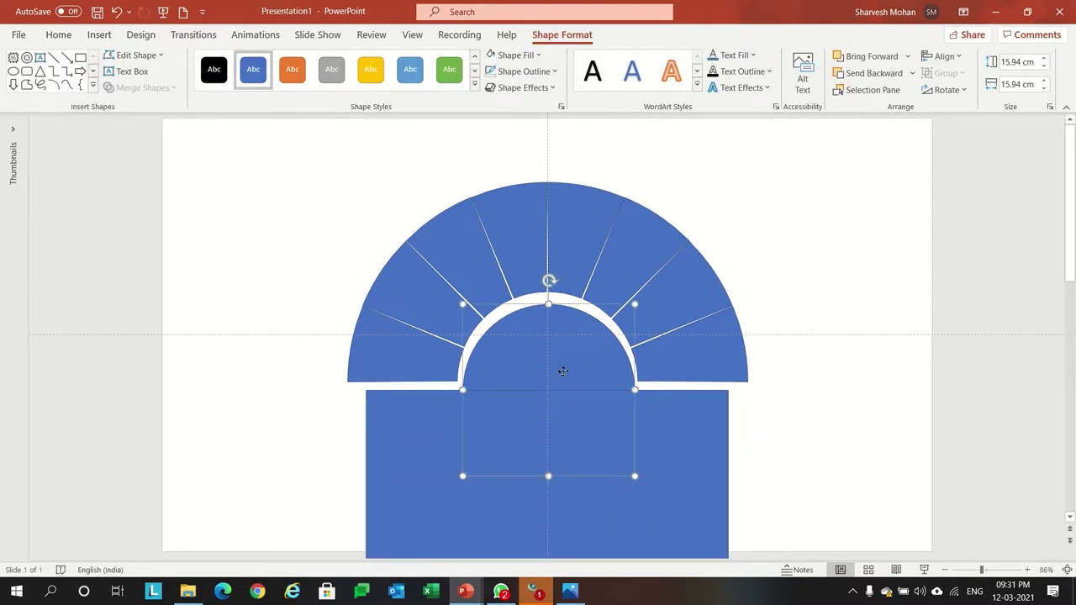
{"action": "left_click", "coordinate": [677, 487], "text": "shift"}
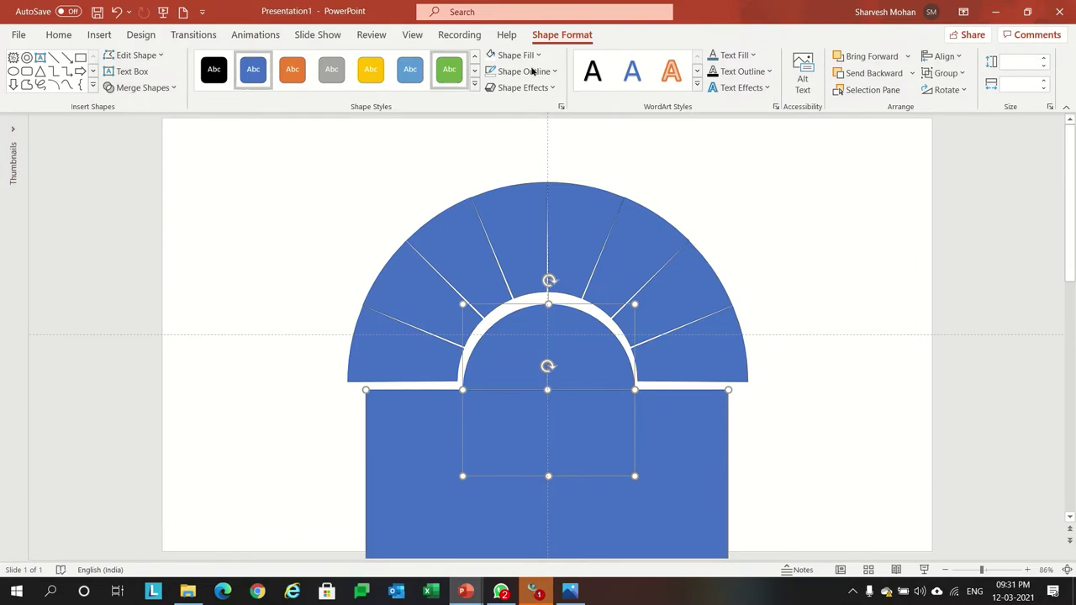
{"action": "left_click", "coordinate": [172, 88]}
{"action": "left_click", "coordinate": [156, 185]}
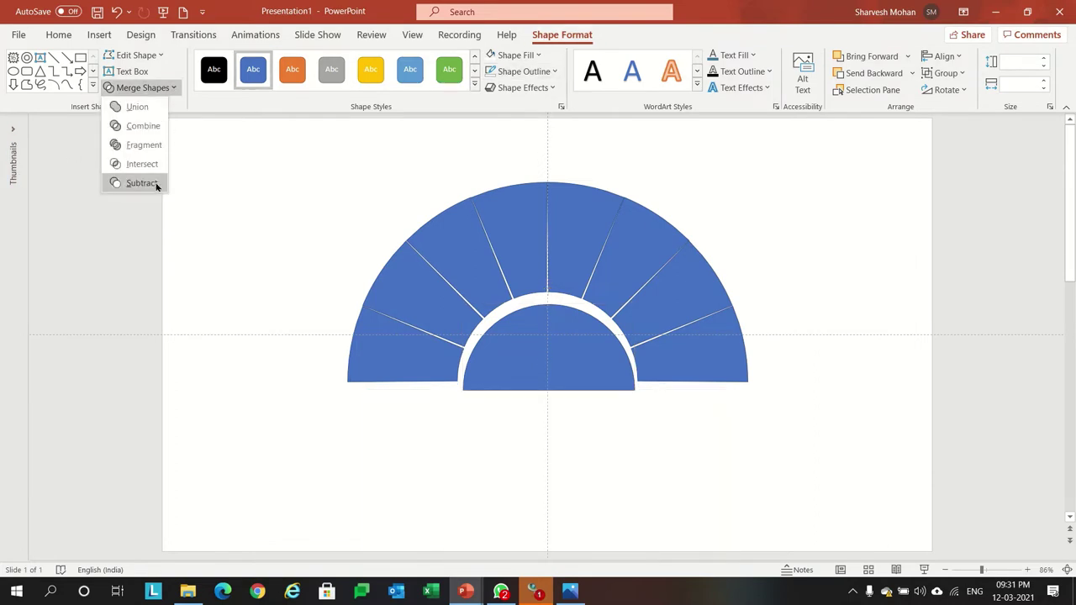
{"action": "left_click", "coordinate": [157, 184]}
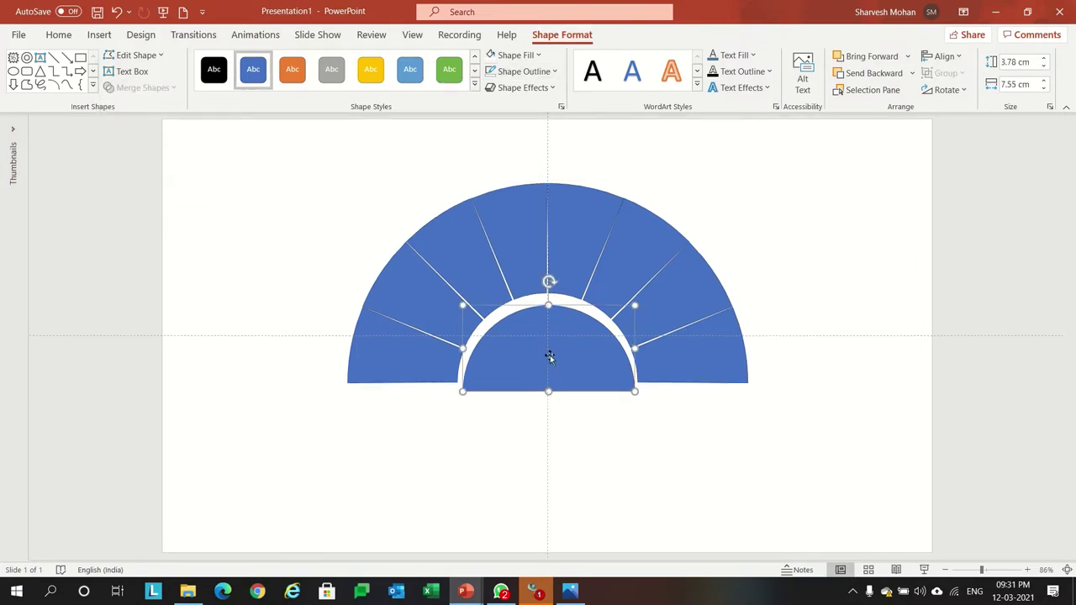
{"action": "left_click_drag", "start_coordinate": [550, 358], "coordinate": [550, 347]}
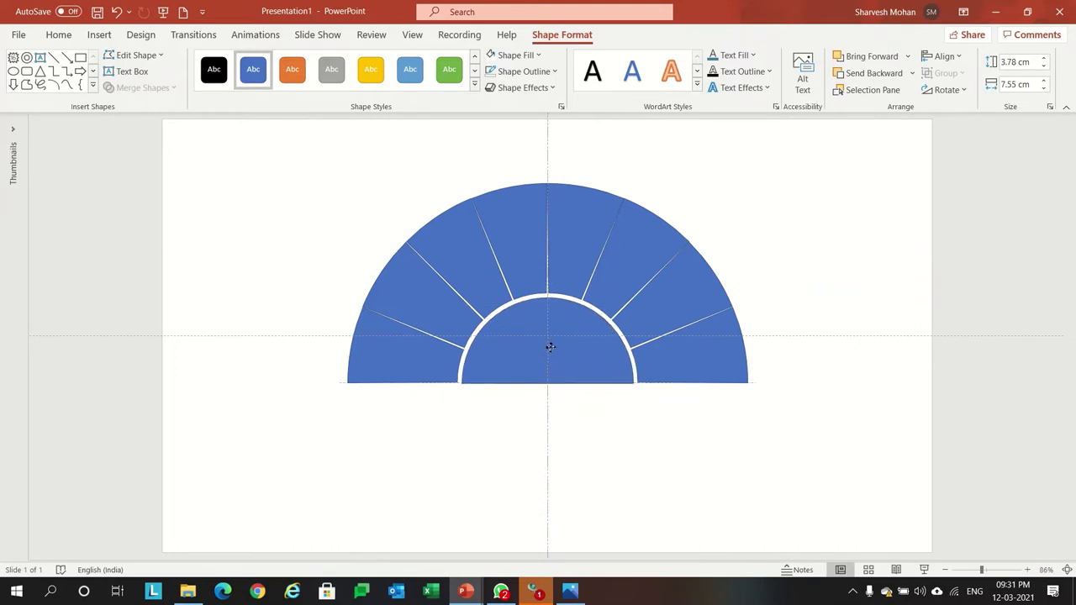
{"action": "left_click", "coordinate": [570, 422]}
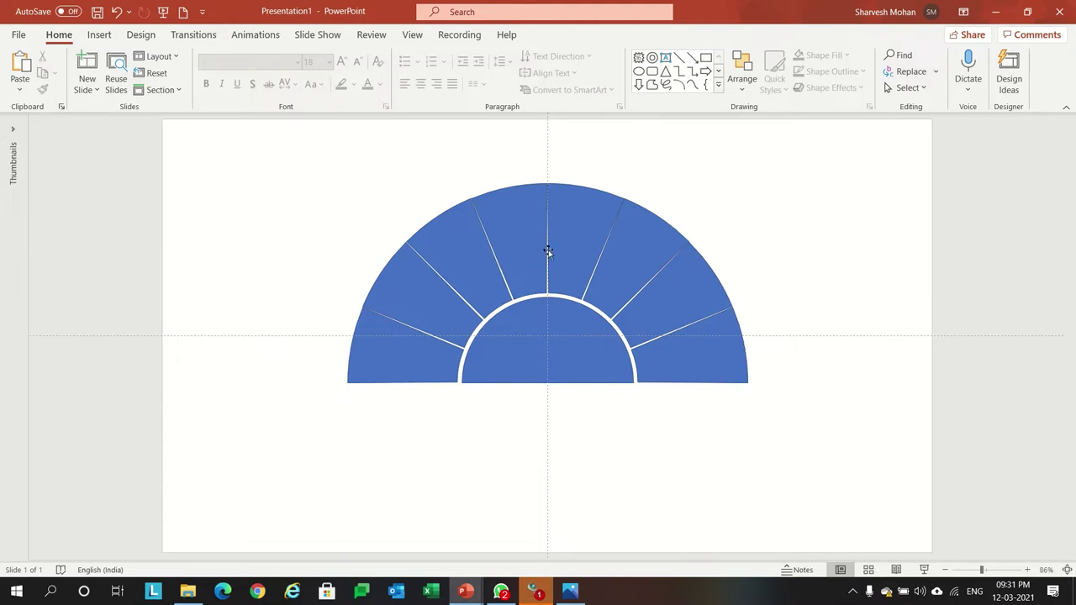
Step: Fill the bottom-left segment with Green, Accent 6, Darker 50% plus a dark gradient
{"action": "left_click", "coordinate": [400, 347]}
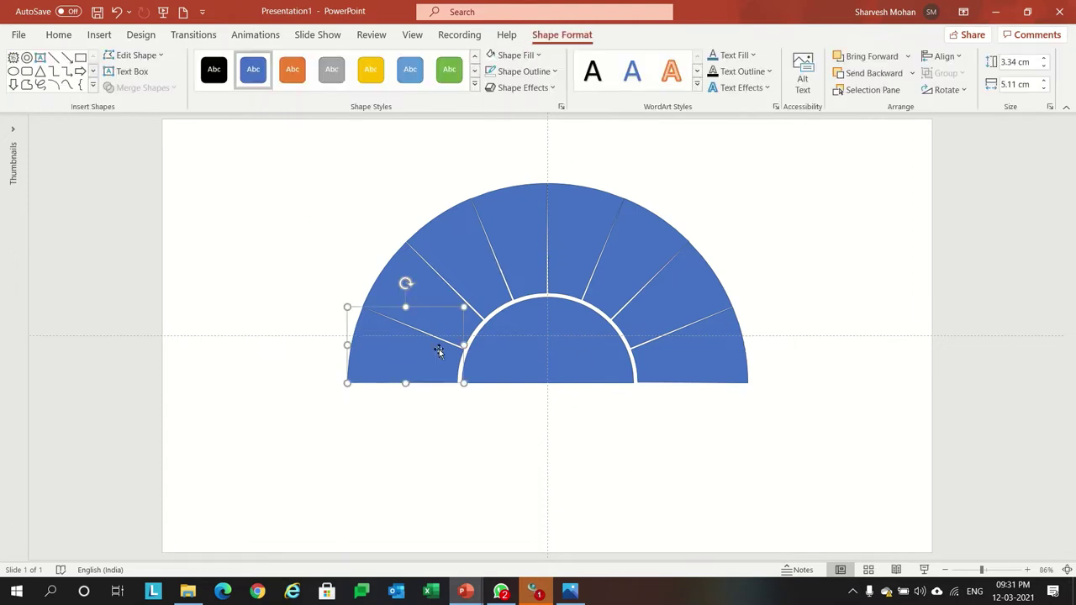
{"action": "left_click", "coordinate": [513, 56]}
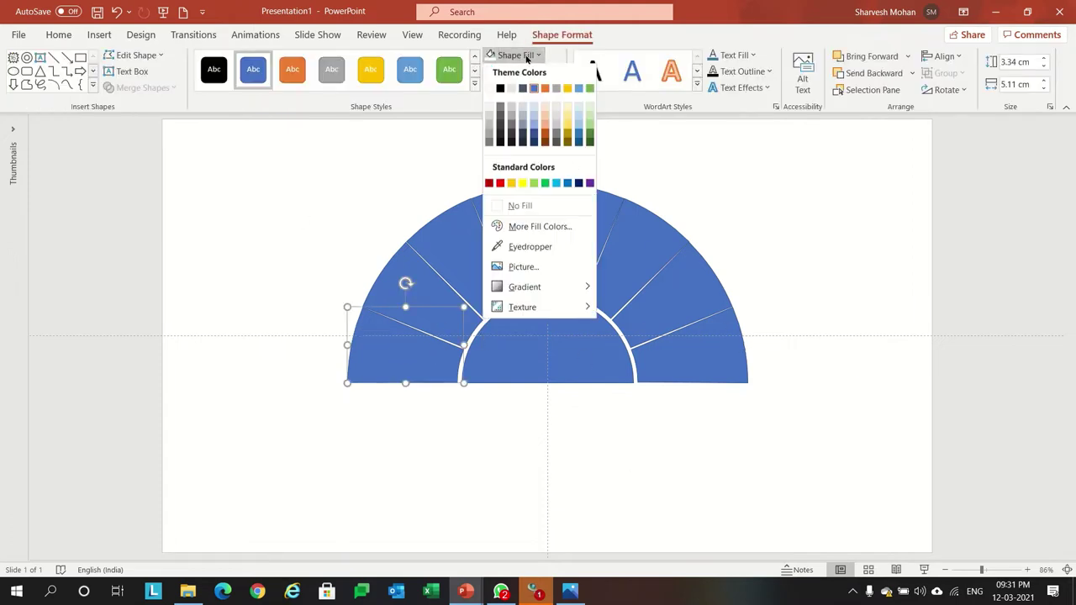
{"action": "left_click", "coordinate": [591, 145]}
{"action": "left_click", "coordinate": [538, 57]}
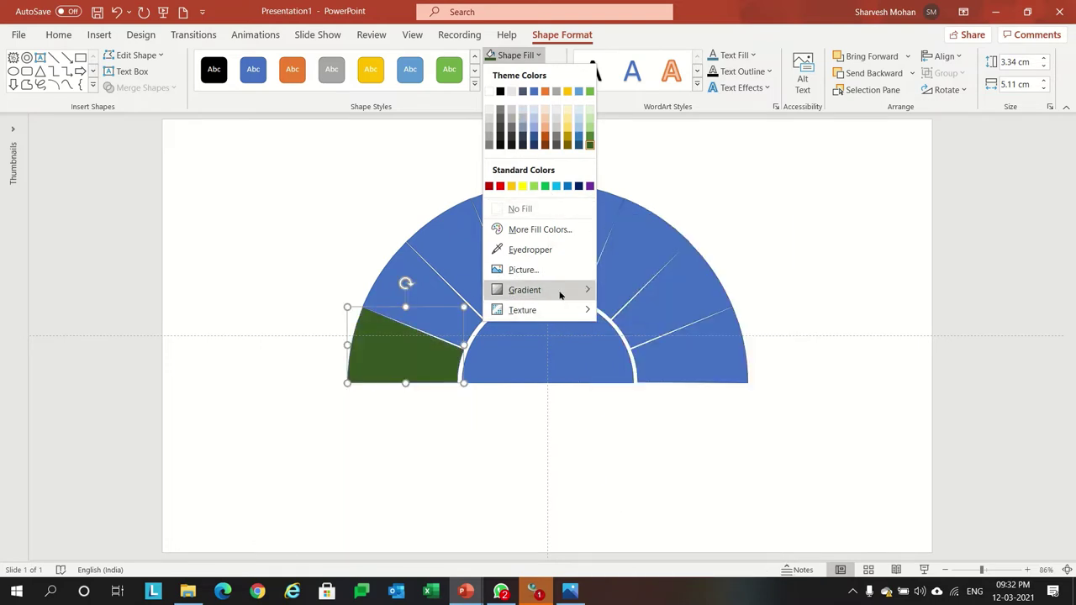
{"action": "mouse_move", "coordinate": [524, 290]}
{"action": "left_click", "coordinate": [652, 530]}
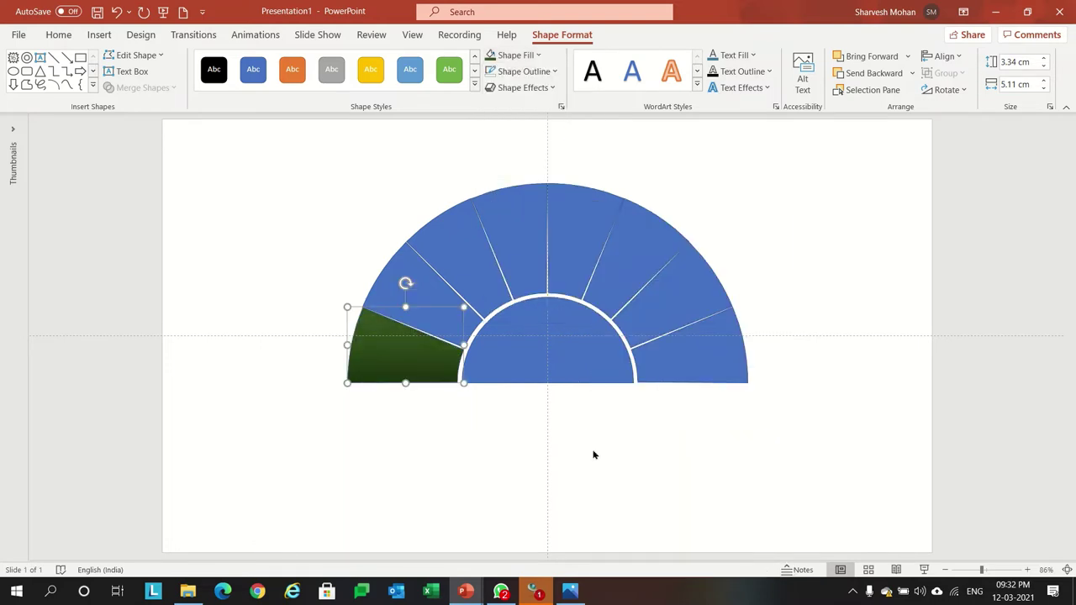
Step: Fill the second segment with Blue, Accent 5, Darker 50% plus a dark gradient
{"action": "left_click", "coordinate": [411, 282]}
{"action": "left_click", "coordinate": [514, 56]}
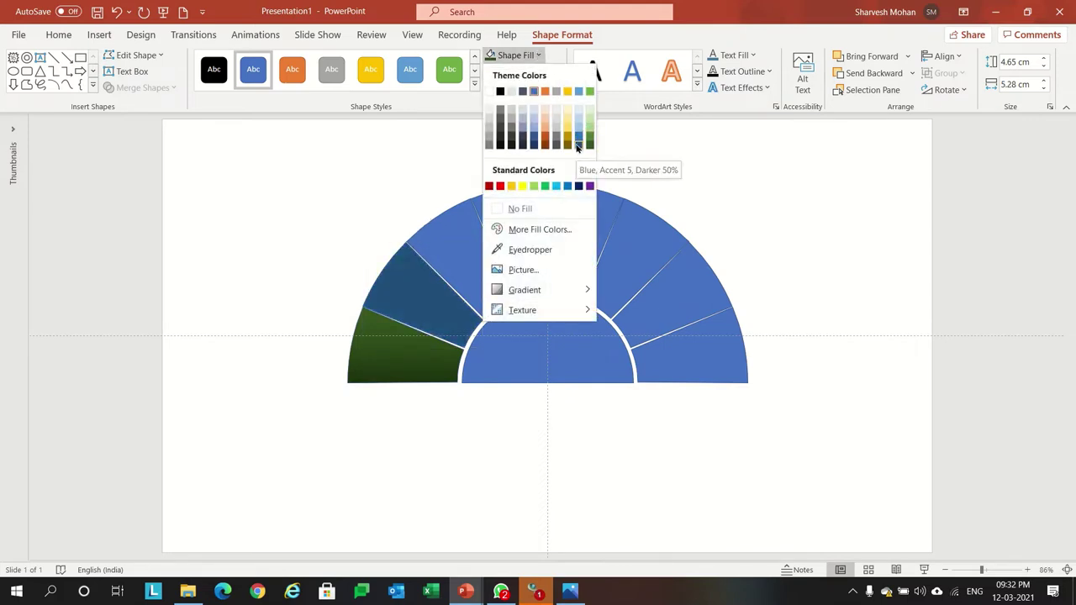
{"action": "left_click", "coordinate": [578, 145]}
{"action": "left_click", "coordinate": [514, 59]}
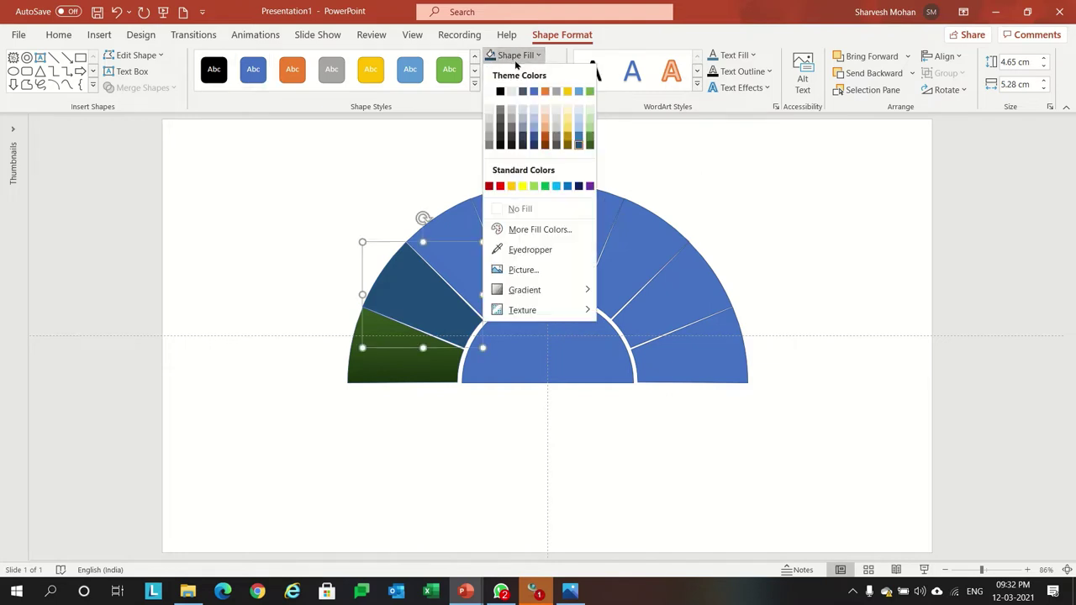
{"action": "left_click", "coordinate": [653, 521]}
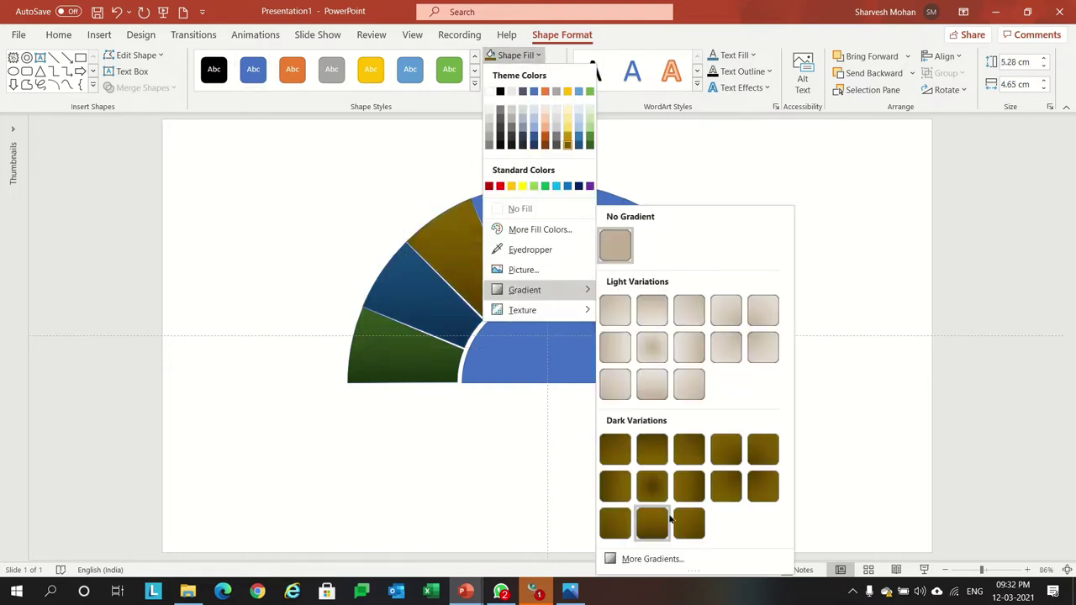
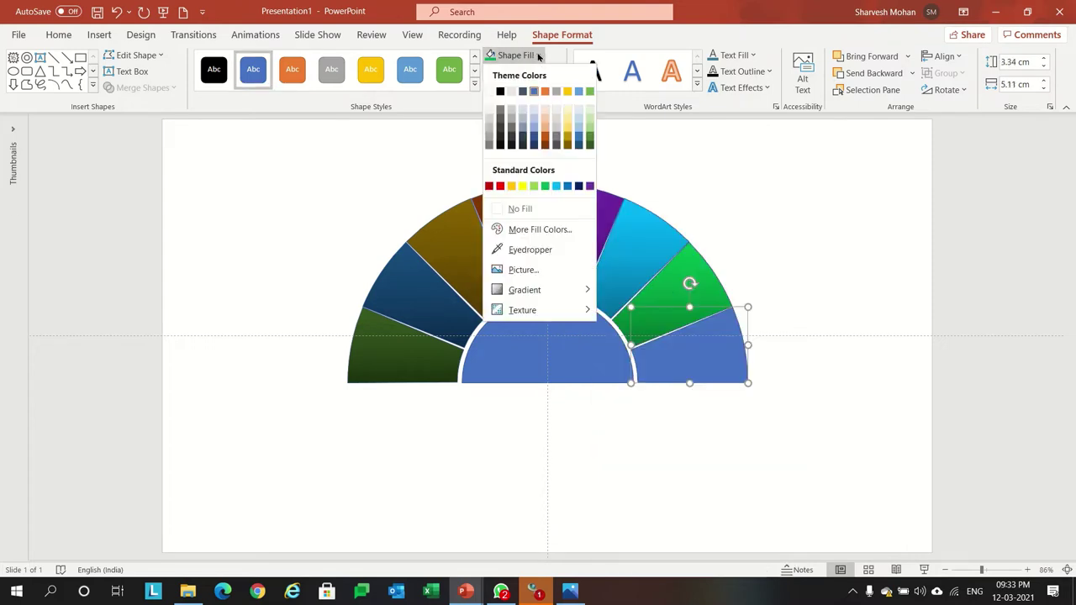
Step: Select the right-most red segment, then fill the centre half-circle with a dark grey theme colour
{"action": "left_click", "coordinate": [653, 450]}
{"action": "left_click", "coordinate": [601, 376]}
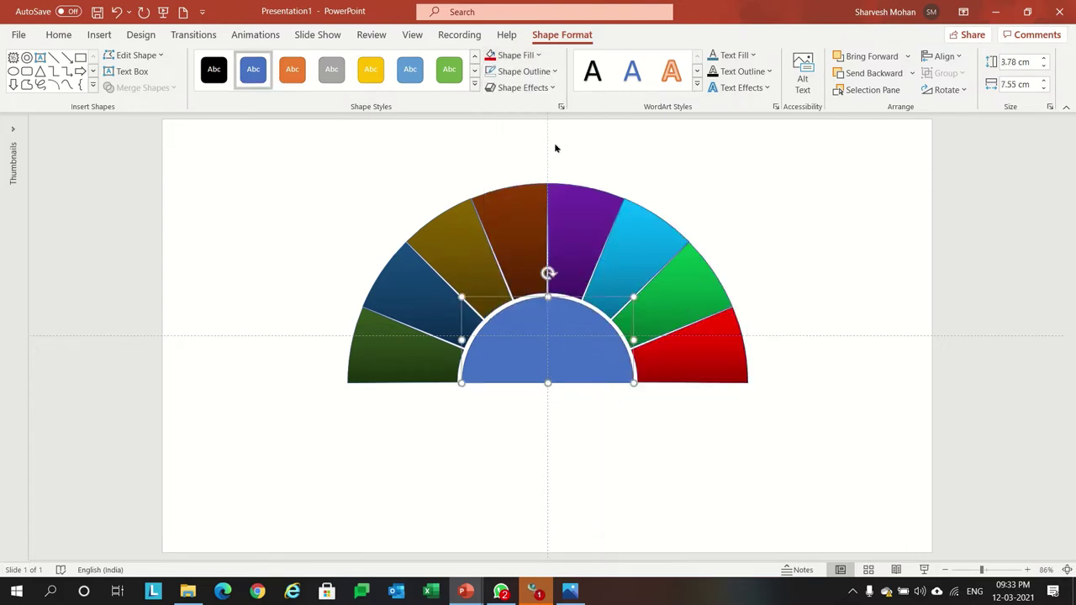
{"action": "left_click", "coordinate": [542, 56]}
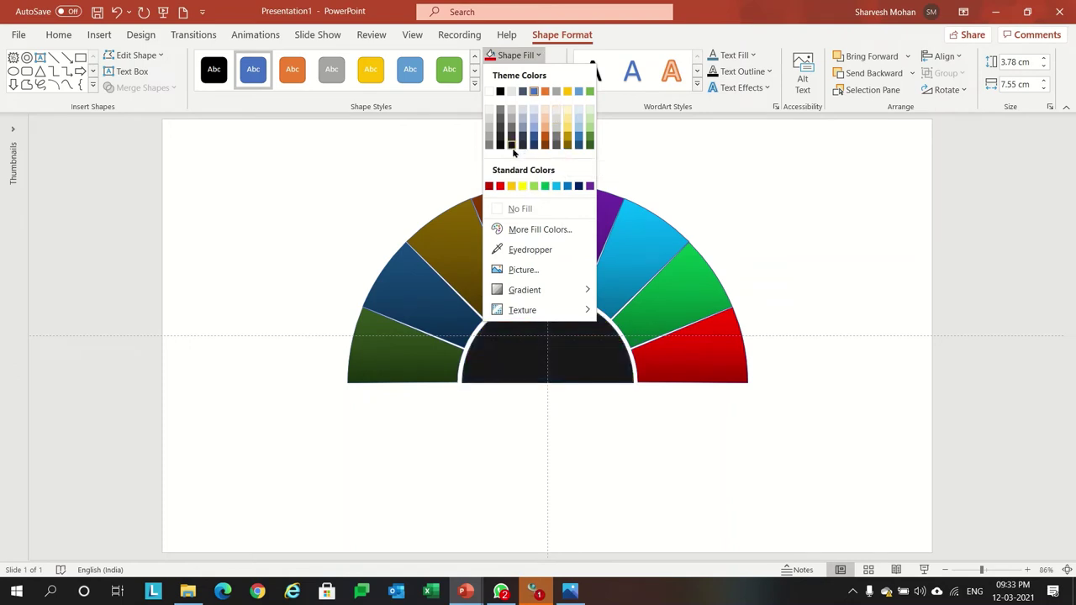
{"action": "left_click", "coordinate": [555, 146]}
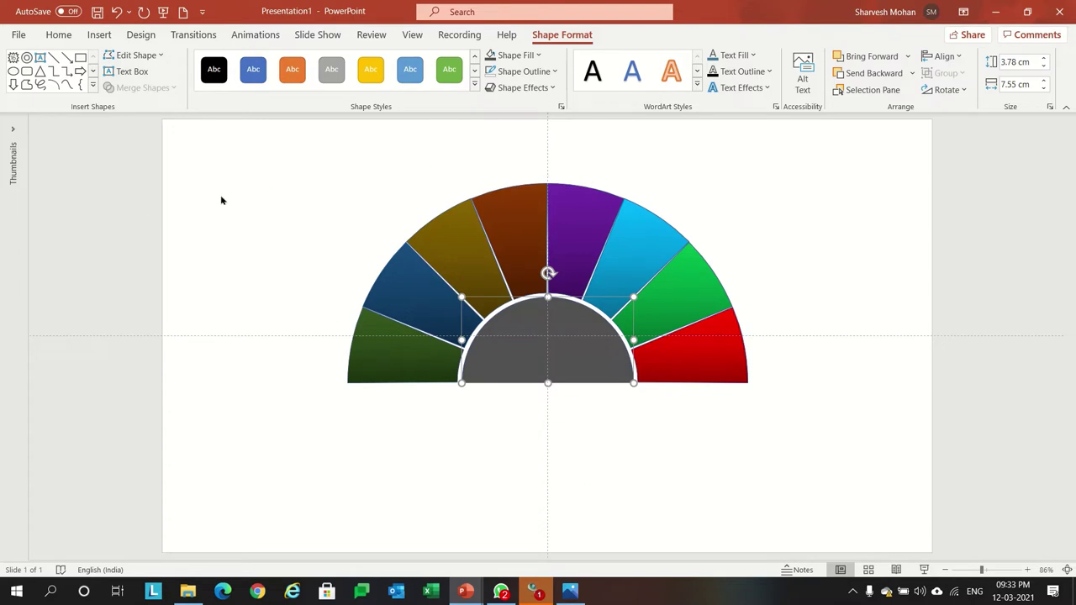
Step: Apply the Inside Top Right inner shadow to all eight segments at once
{"action": "left_click_drag", "start_coordinate": [216, 193], "coordinate": [859, 474]}
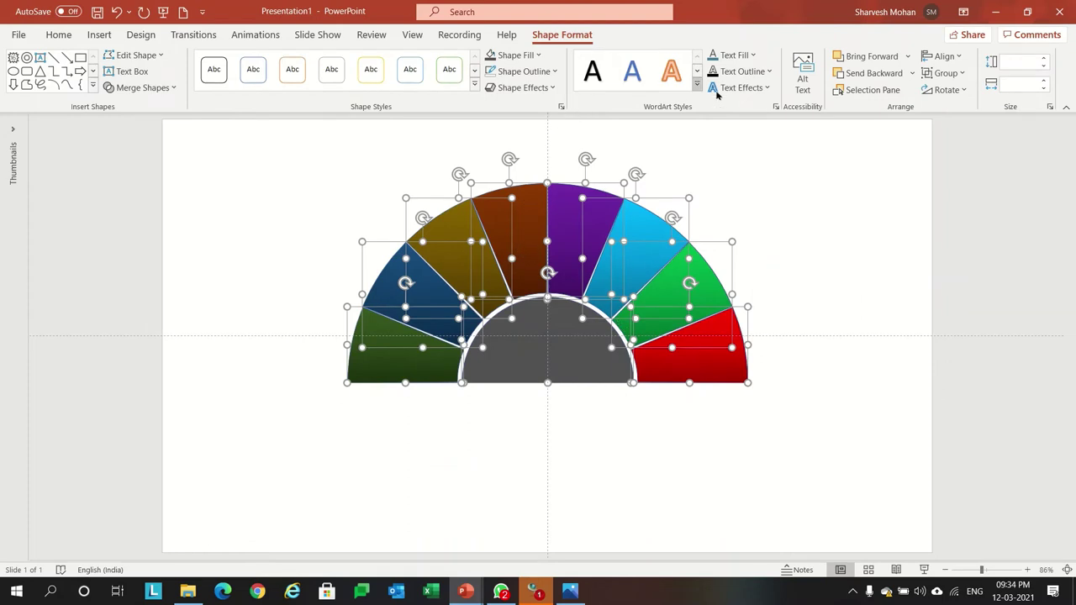
{"action": "left_click", "coordinate": [543, 88]}
{"action": "mouse_move", "coordinate": [535, 149]}
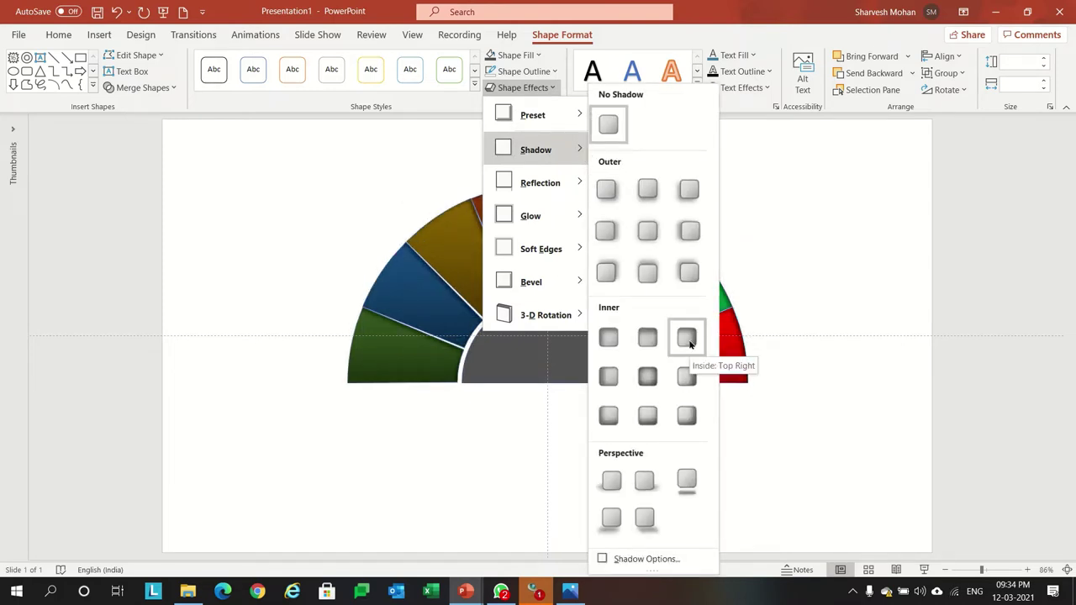
{"action": "left_click", "coordinate": [688, 339]}
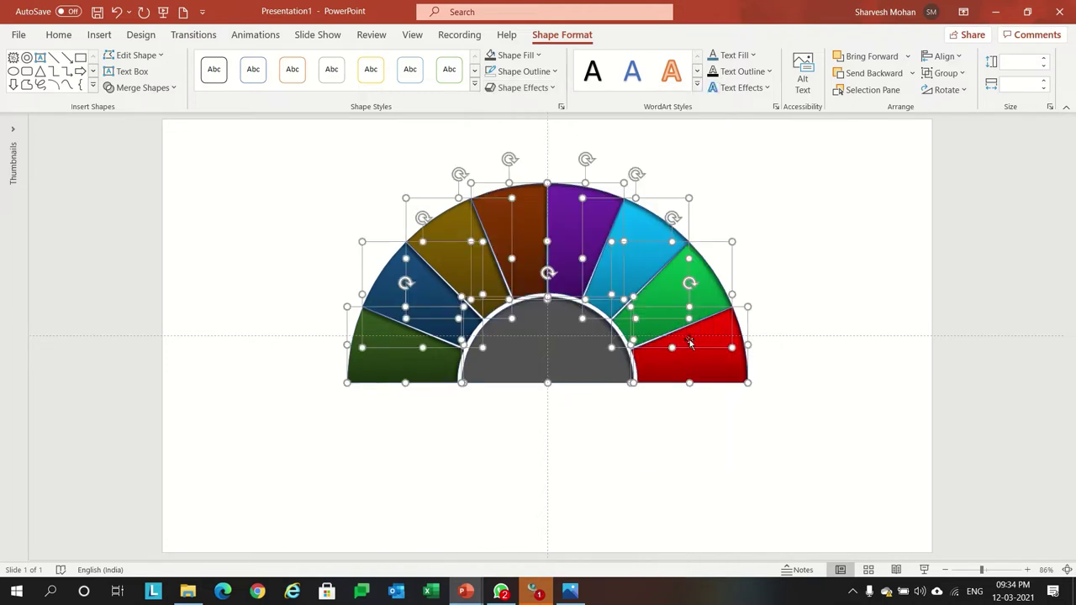
{"action": "left_click", "coordinate": [538, 439]}
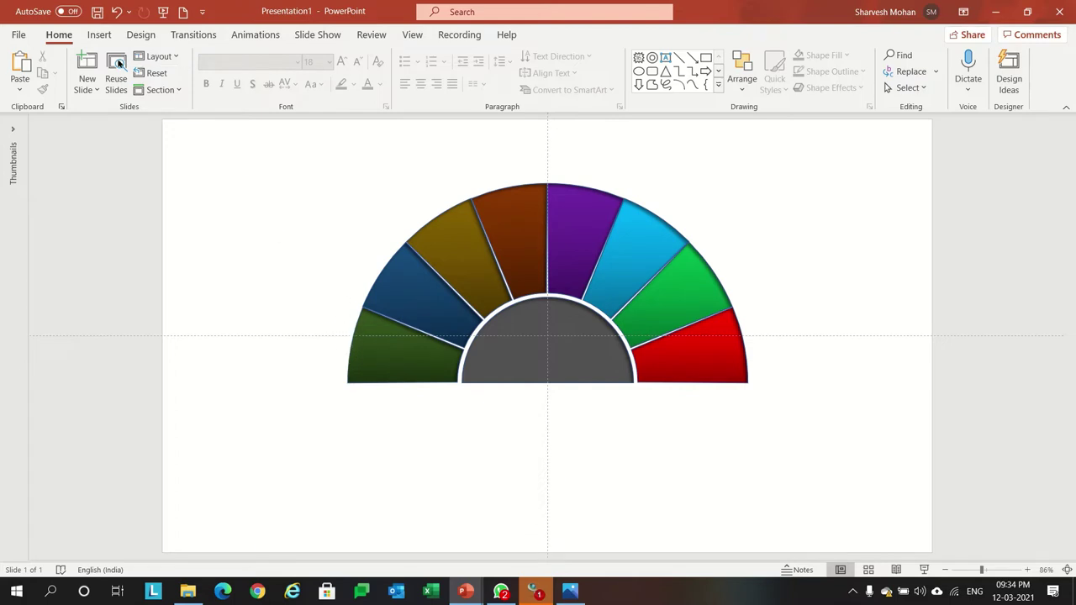
Step: Draw a small oval circle on the outer edge of the left green segment
{"action": "left_click", "coordinate": [99, 35]}
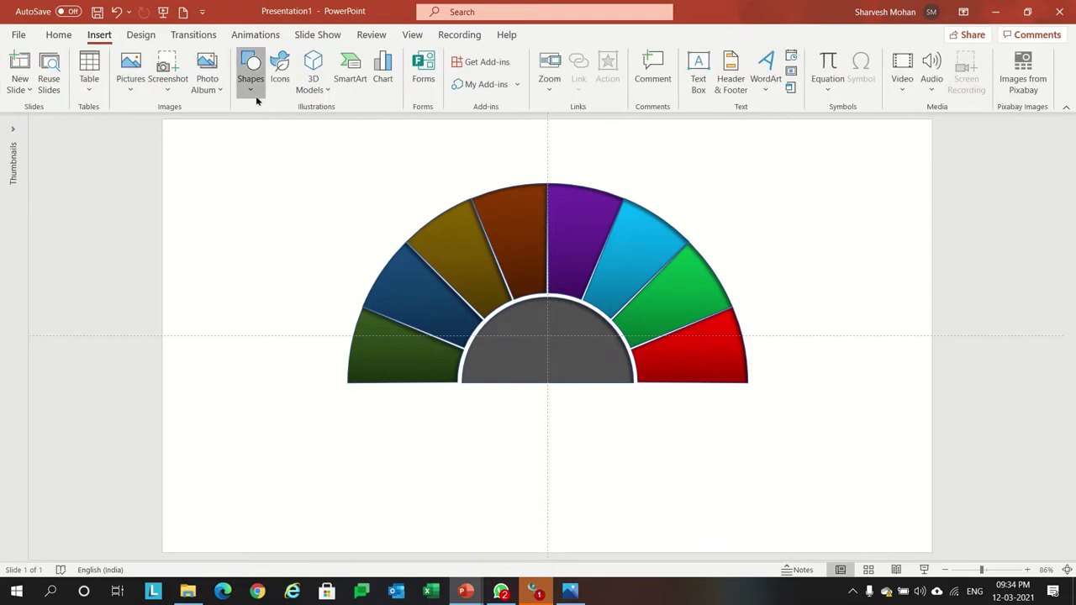
{"action": "left_click", "coordinate": [254, 89]}
{"action": "left_click", "coordinate": [326, 132]}
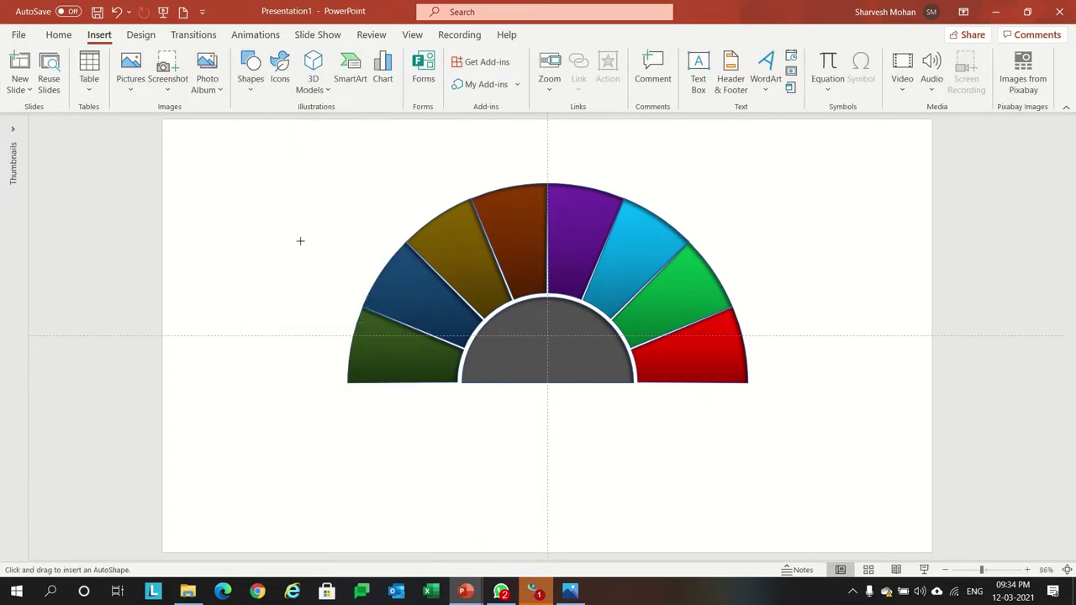
{"action": "mouse_move", "coordinate": [295, 238]}
{"action": "left_mouse_down"}
{"action": "mouse_move", "coordinate": [332, 273]}
{"action": "mouse_move", "coordinate": [325, 265]}
{"action": "mouse_move", "coordinate": [360, 342]}
{"action": "left_mouse_up"}
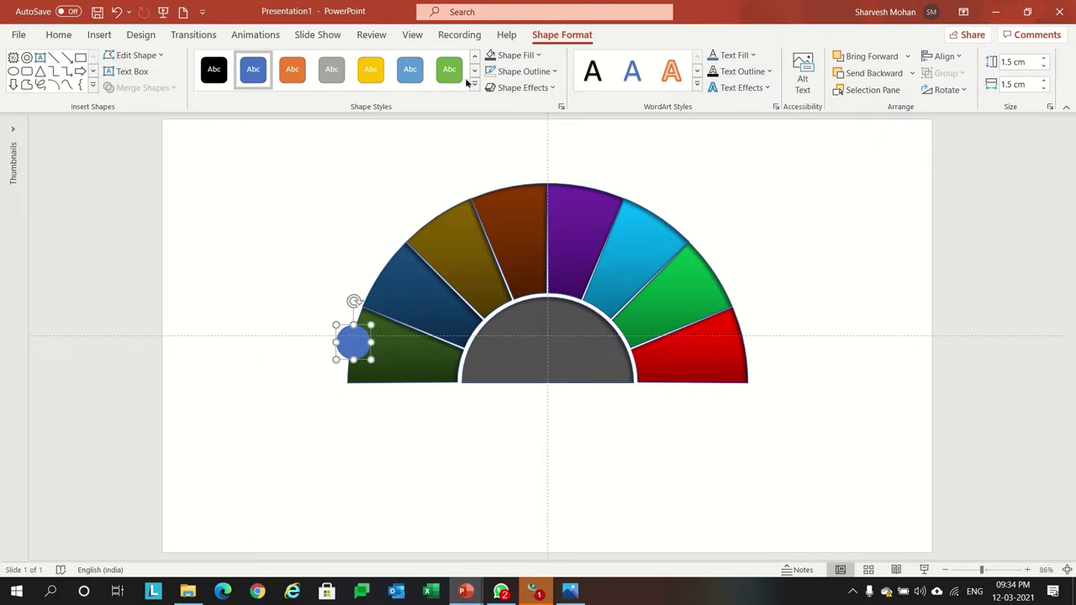
Step: Fill the circle with the green segment's colour and give it a white 2¼ pt outline
{"action": "left_click", "coordinate": [539, 57]}
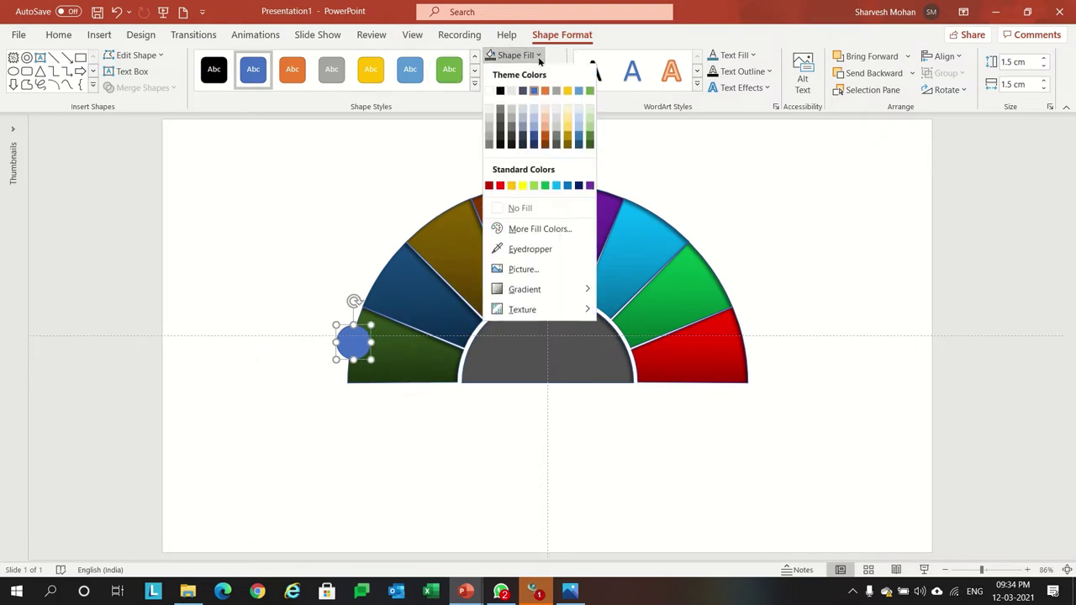
{"action": "left_click", "coordinate": [530, 250]}
{"action": "left_click", "coordinate": [416, 338]}
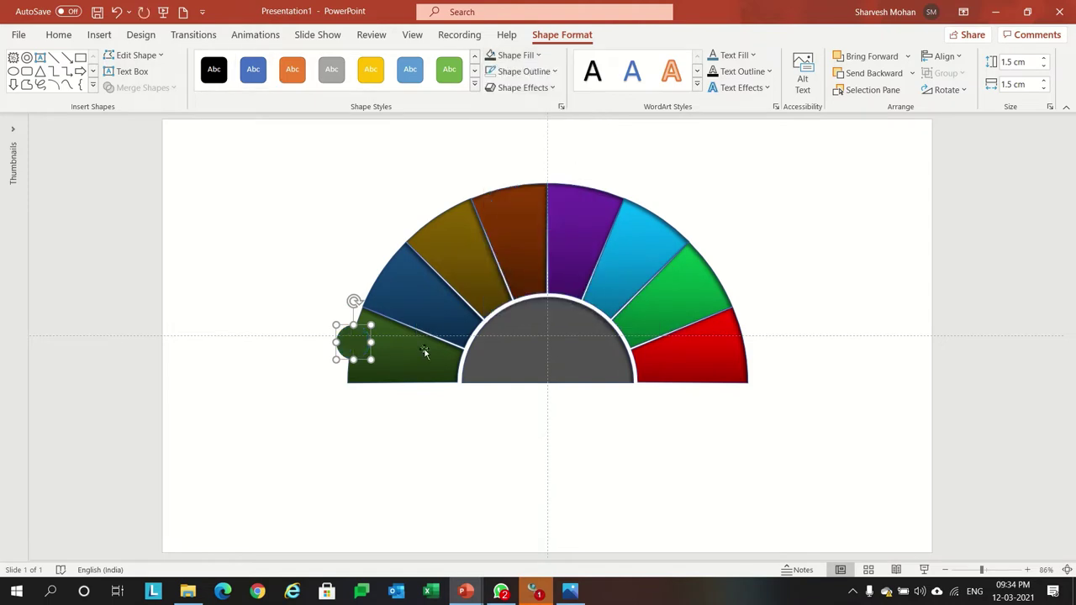
{"action": "left_click", "coordinate": [553, 72]}
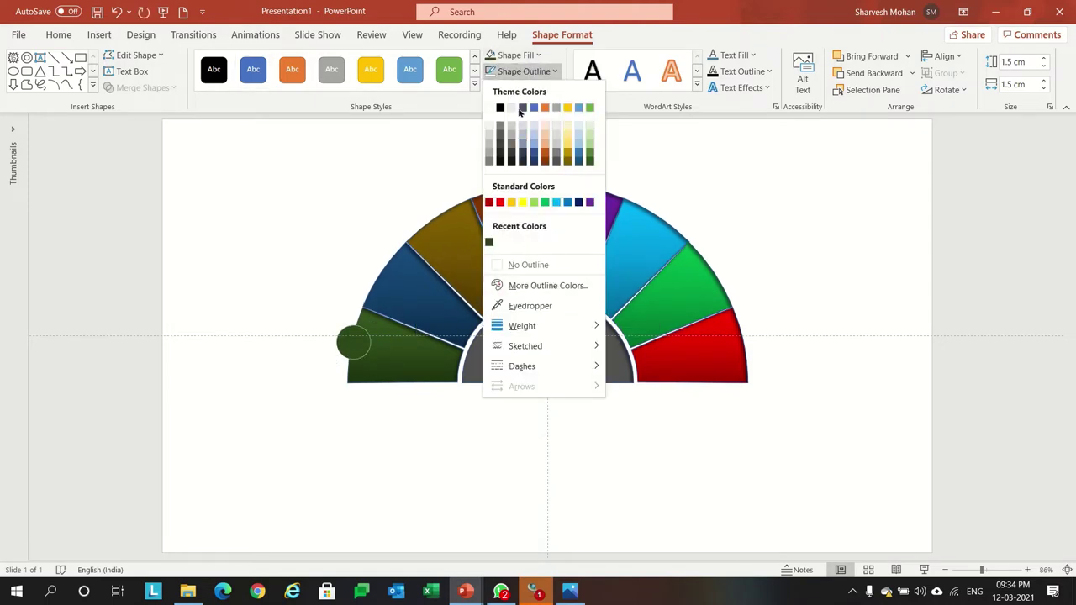
{"action": "left_click", "coordinate": [489, 108]}
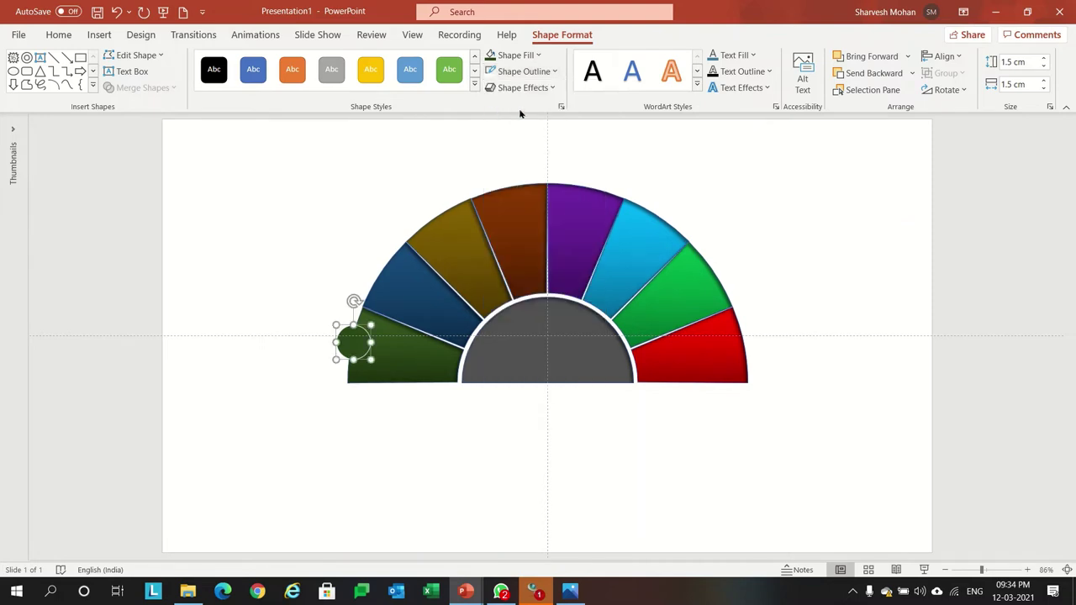
{"action": "left_click", "coordinate": [559, 76]}
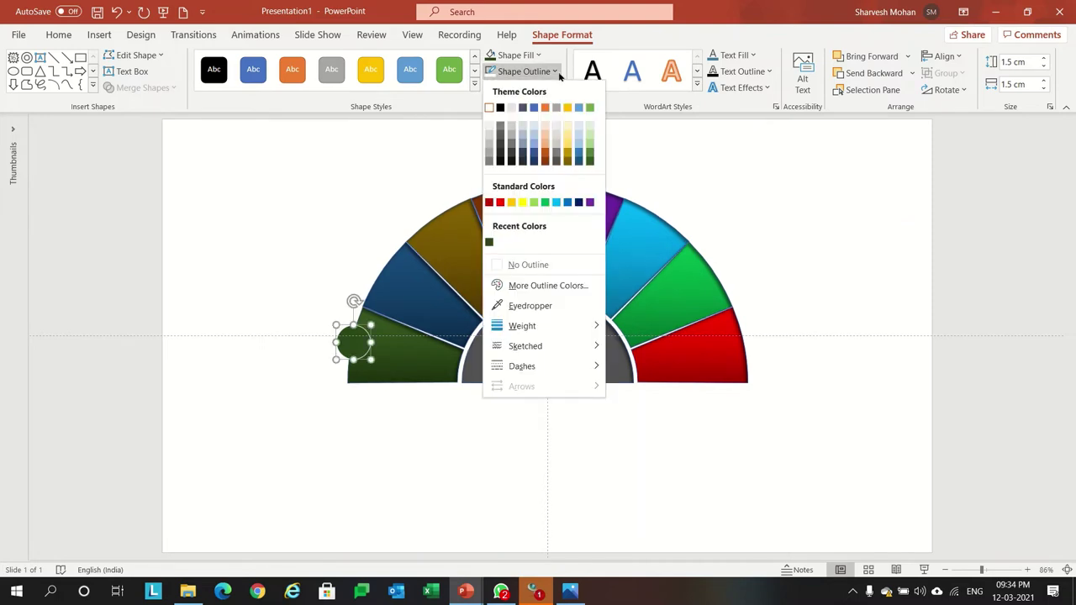
{"action": "mouse_move", "coordinate": [522, 326]}
{"action": "left_click", "coordinate": [675, 398]}
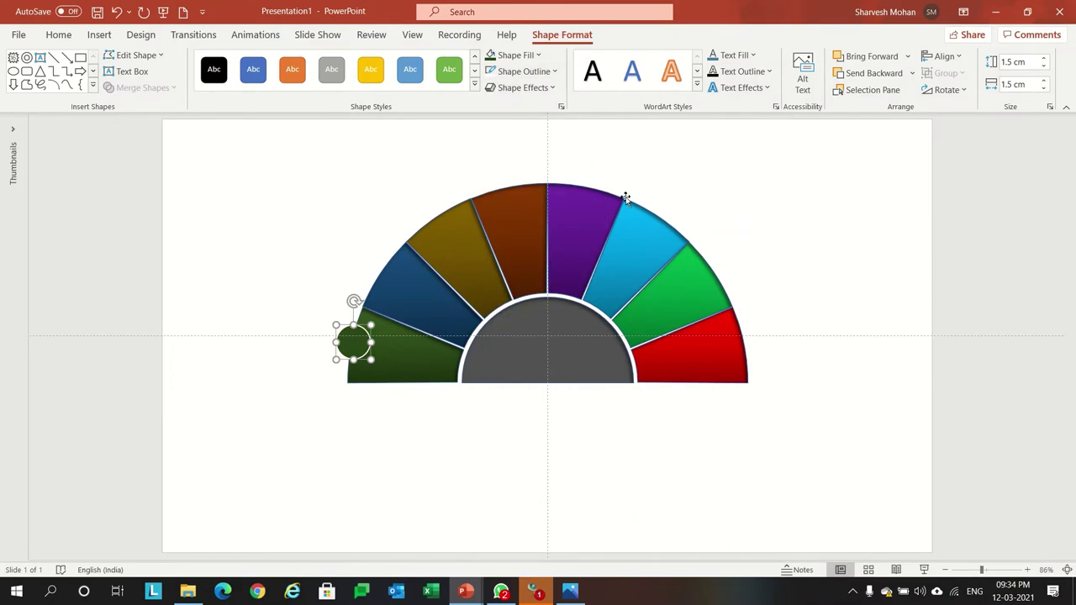
Step: Set the slide background to a light grey radial preset gradient fill
{"action": "right_click", "coordinate": [859, 154]}
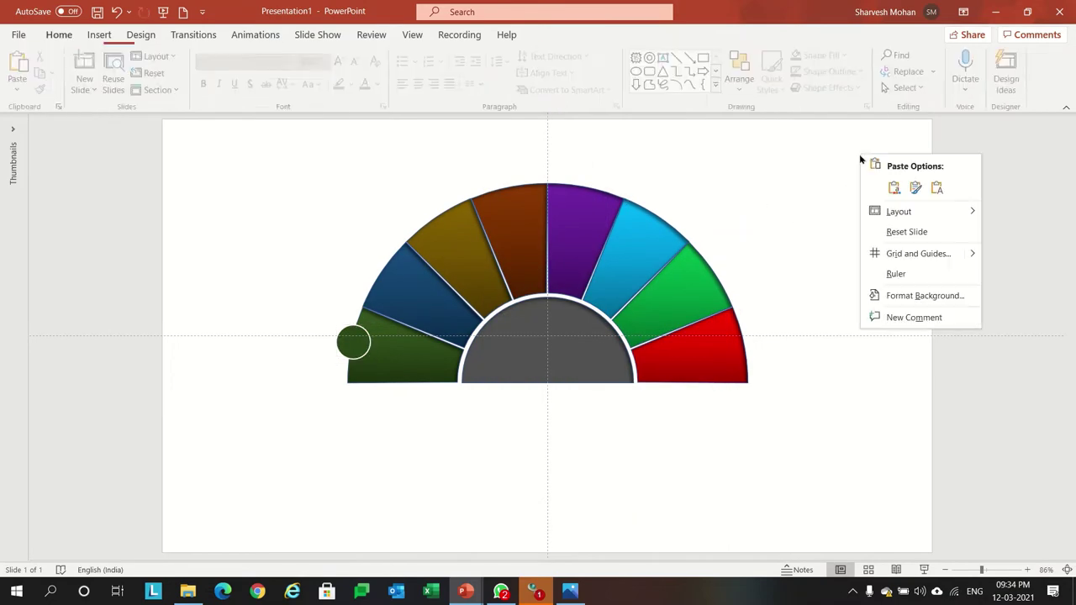
{"action": "left_click", "coordinate": [928, 293]}
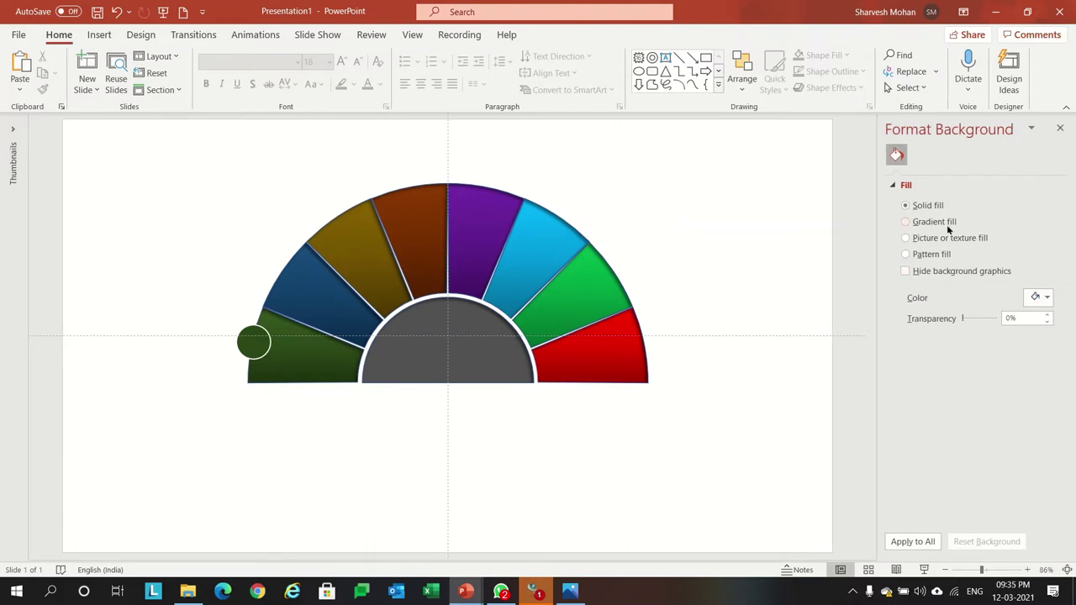
{"action": "left_click", "coordinate": [948, 223]}
{"action": "left_click", "coordinate": [1046, 299]}
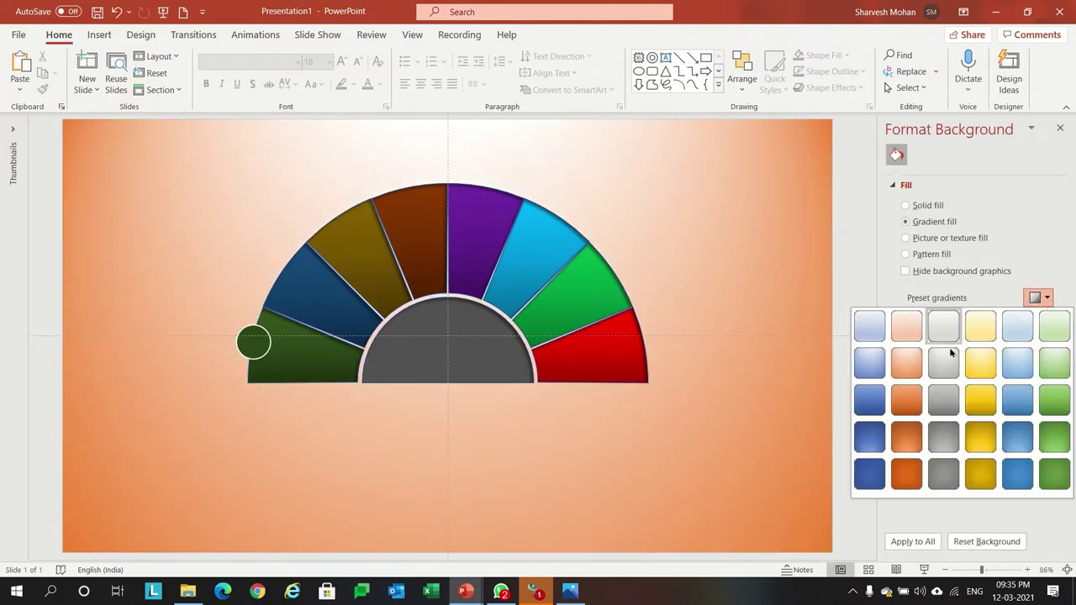
{"action": "left_click", "coordinate": [944, 363]}
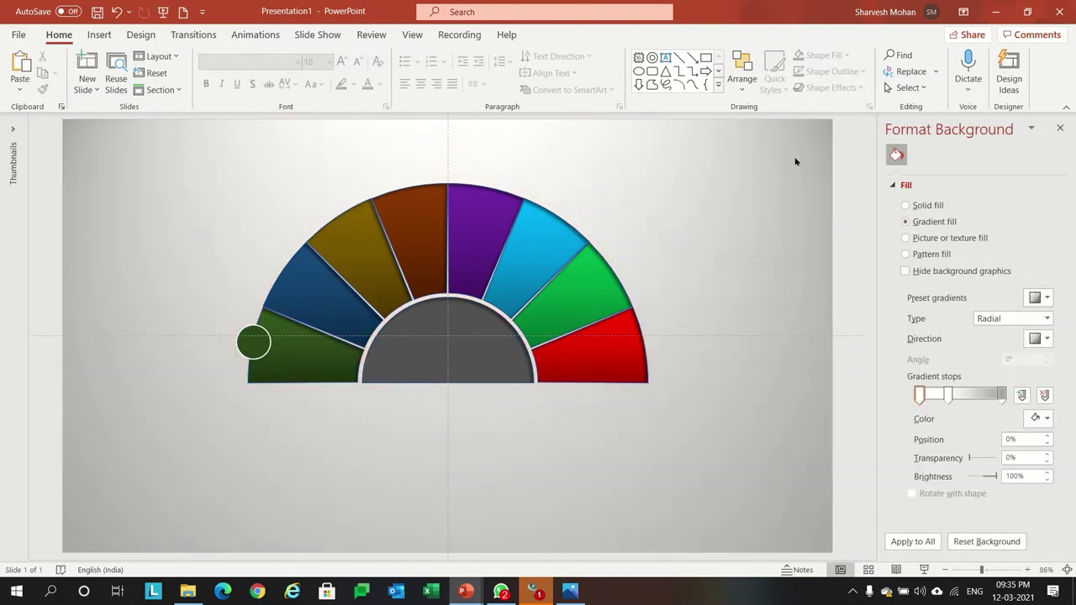
Step: Copy the green circle onto the blue segment's edge and fill it dark blue
{"action": "left_click", "coordinate": [253, 341]}
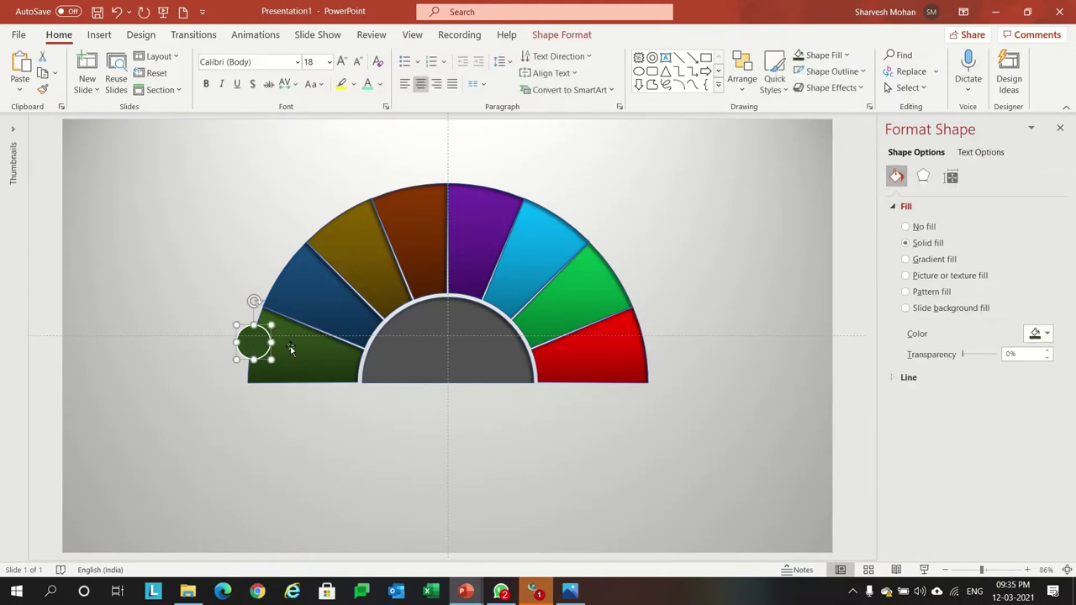
{"action": "left_click_drag", "start_coordinate": [248, 343], "coordinate": [280, 267]}
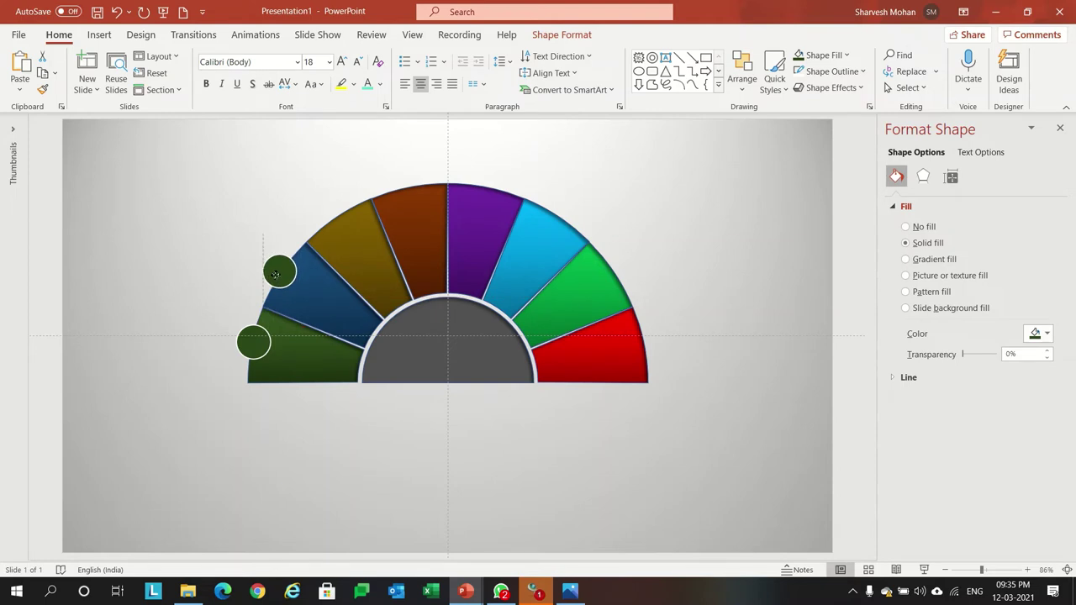
{"action": "mouse_move", "coordinate": [279, 268]}
{"action": "left_mouse_down"}
{"action": "mouse_move", "coordinate": [316, 195]}
{"action": "mouse_move", "coordinate": [342, 215]}
{"action": "mouse_move", "coordinate": [492, 164]}
{"action": "mouse_move", "coordinate": [492, 187]}
{"action": "mouse_move", "coordinate": [557, 218]}
{"action": "mouse_move", "coordinate": [611, 269]}
{"action": "mouse_move", "coordinate": [663, 344]}
{"action": "mouse_move", "coordinate": [641, 345]}
{"action": "left_mouse_up"}
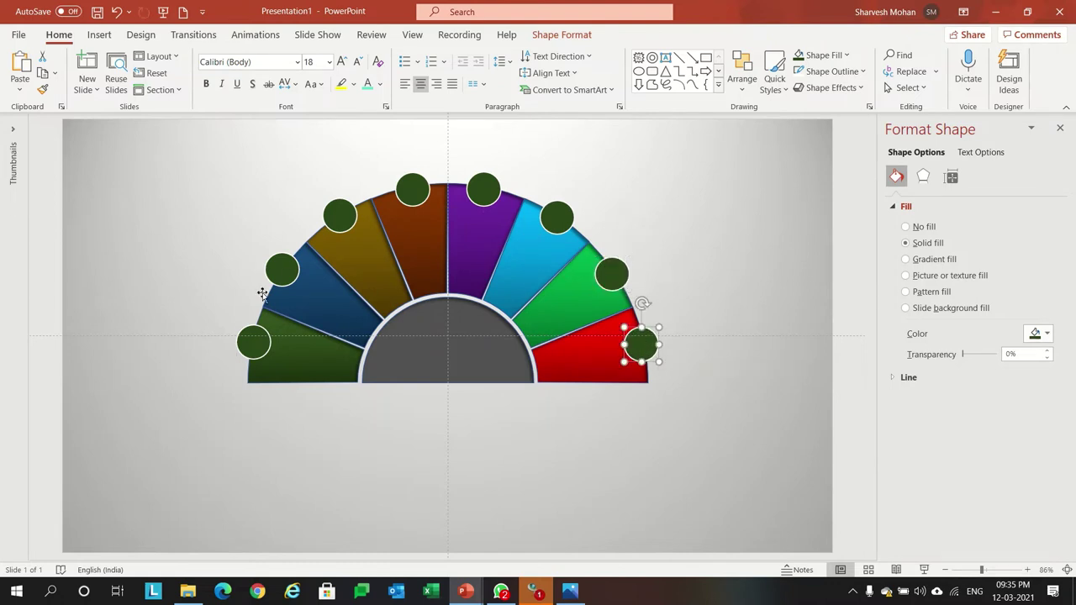
{"action": "left_click", "coordinate": [280, 274]}
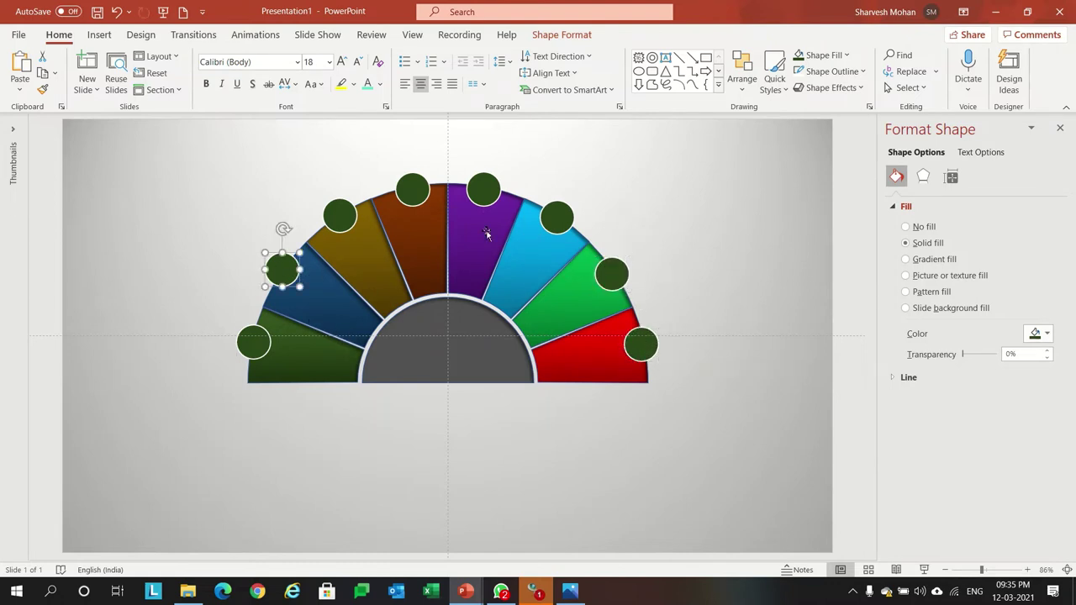
{"action": "left_click", "coordinate": [571, 39]}
{"action": "left_click", "coordinate": [539, 55]}
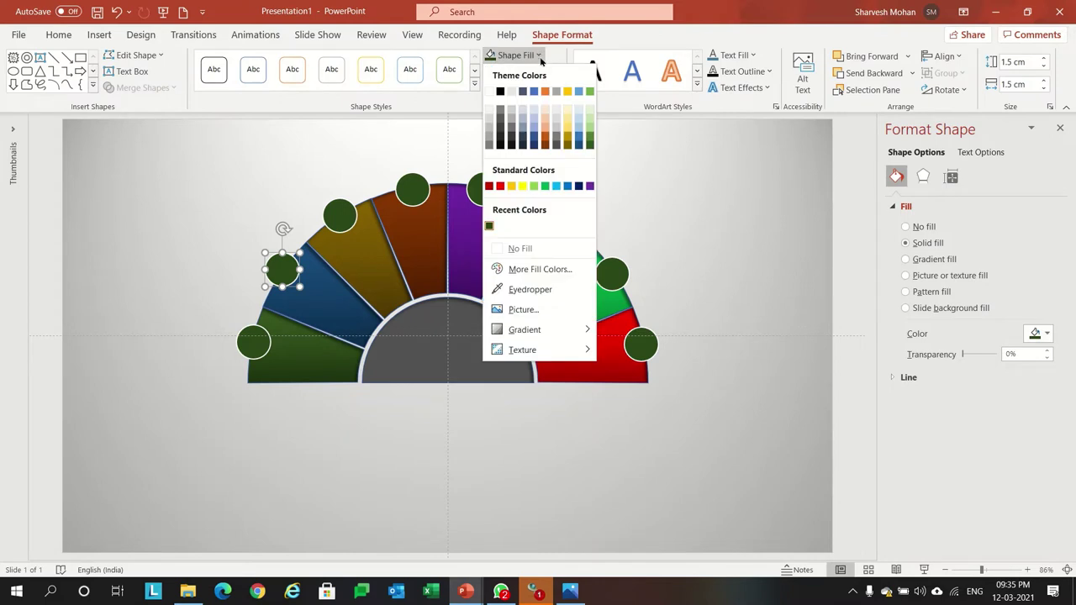
{"action": "left_click", "coordinate": [539, 290]}
Step: Colour the circles on the olive and brown segments to match those segments
{"action": "left_click", "coordinate": [378, 289]}
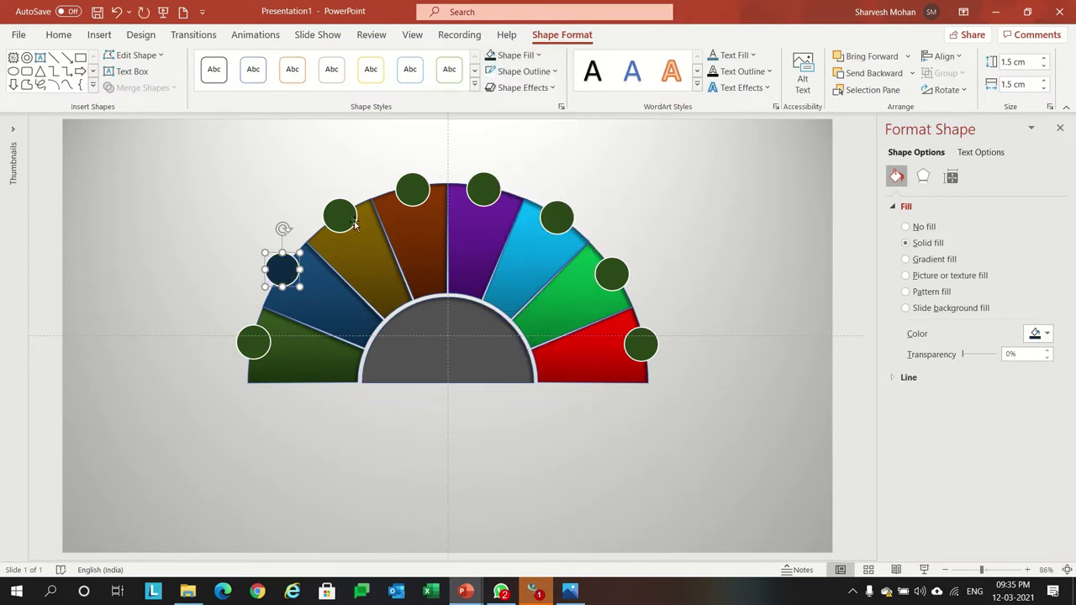
{"action": "left_click", "coordinate": [347, 219]}
{"action": "left_click", "coordinate": [538, 55]}
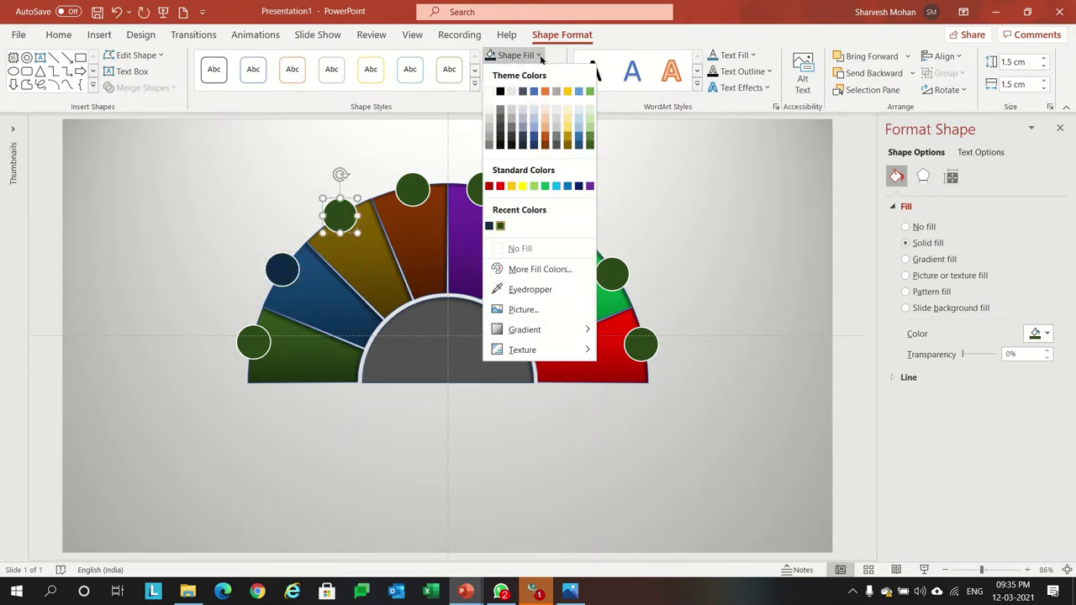
{"action": "left_click", "coordinate": [579, 288]}
{"action": "left_click", "coordinate": [383, 242]}
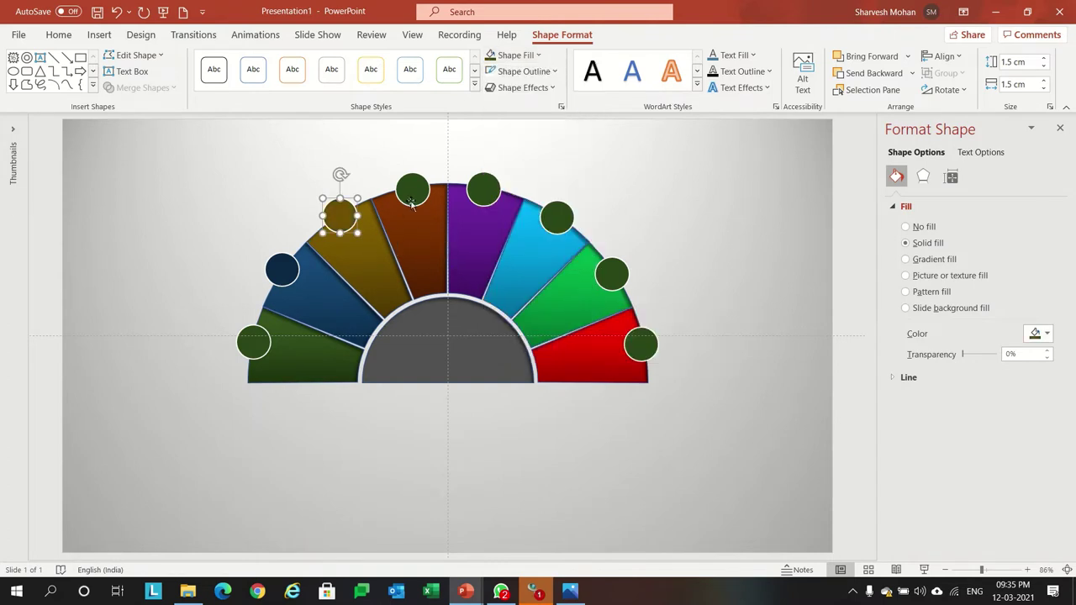
{"action": "left_click", "coordinate": [412, 191]}
{"action": "left_click", "coordinate": [538, 56]}
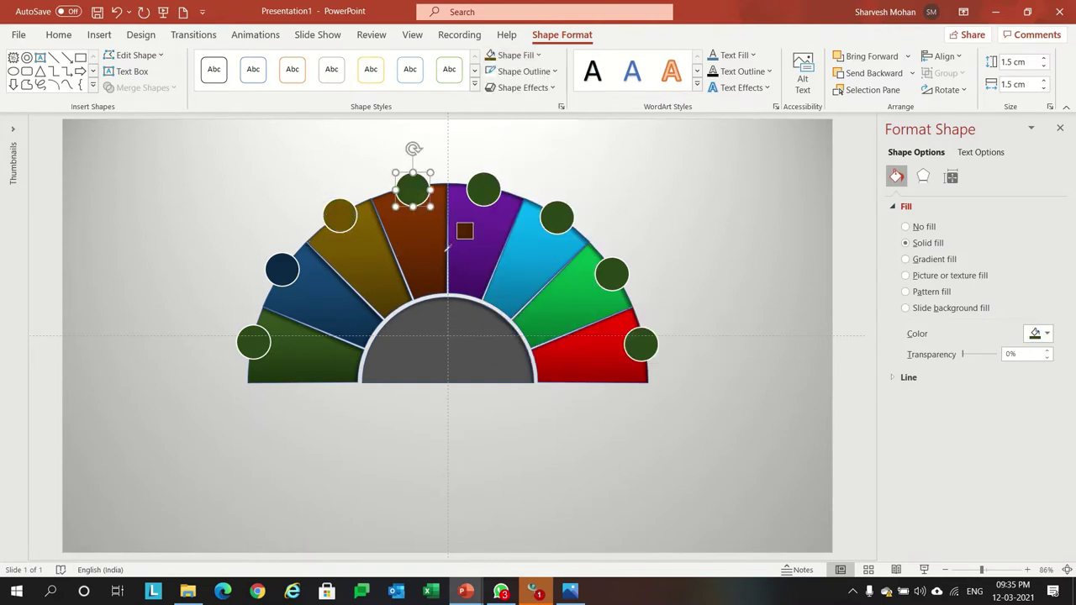
{"action": "left_click", "coordinate": [483, 189]}
Step: Match the purple, cyan, green and red segment circles to their segment colours
{"action": "left_click", "coordinate": [538, 54]}
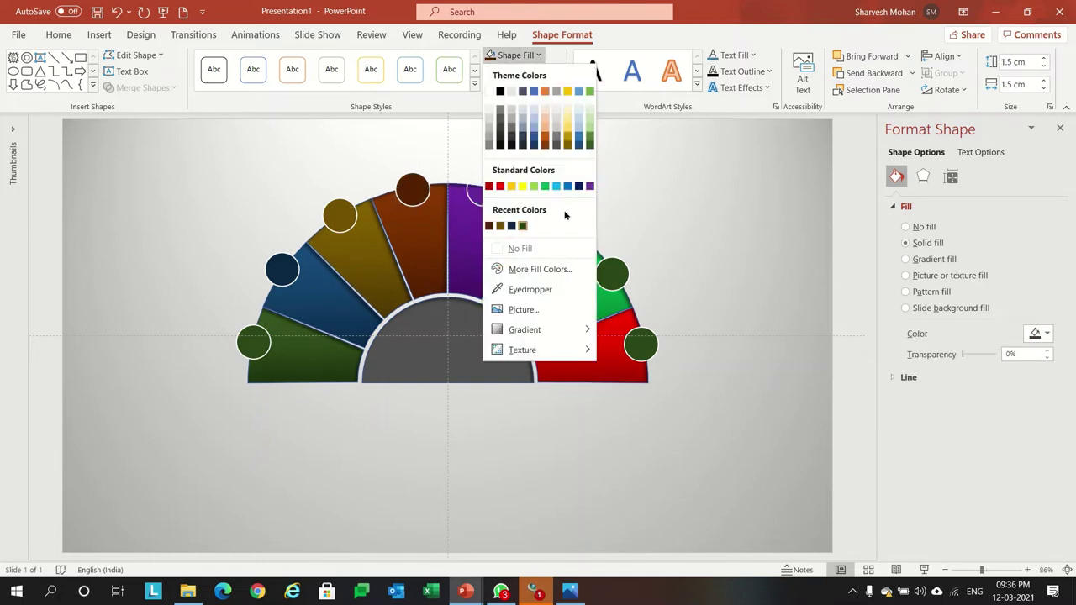
{"action": "left_click", "coordinate": [590, 186]}
{"action": "left_click", "coordinate": [557, 217]}
{"action": "left_click", "coordinate": [542, 265]}
{"action": "left_click", "coordinate": [612, 274]}
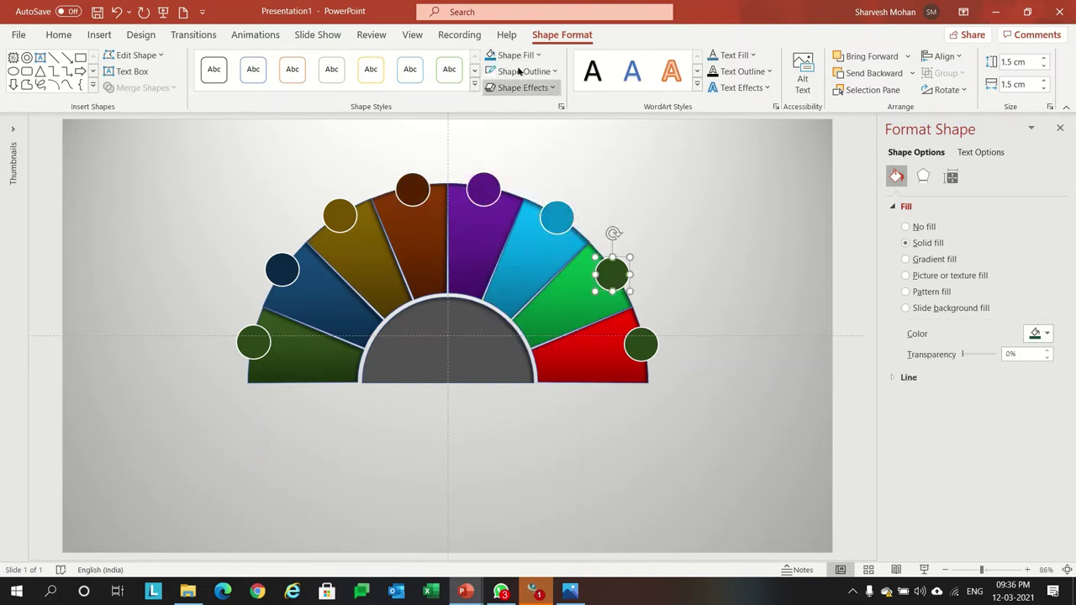
{"action": "left_click", "coordinate": [538, 55]}
{"action": "left_click", "coordinate": [517, 243]}
{"action": "left_click", "coordinate": [580, 302]}
{"action": "left_click", "coordinate": [642, 343]}
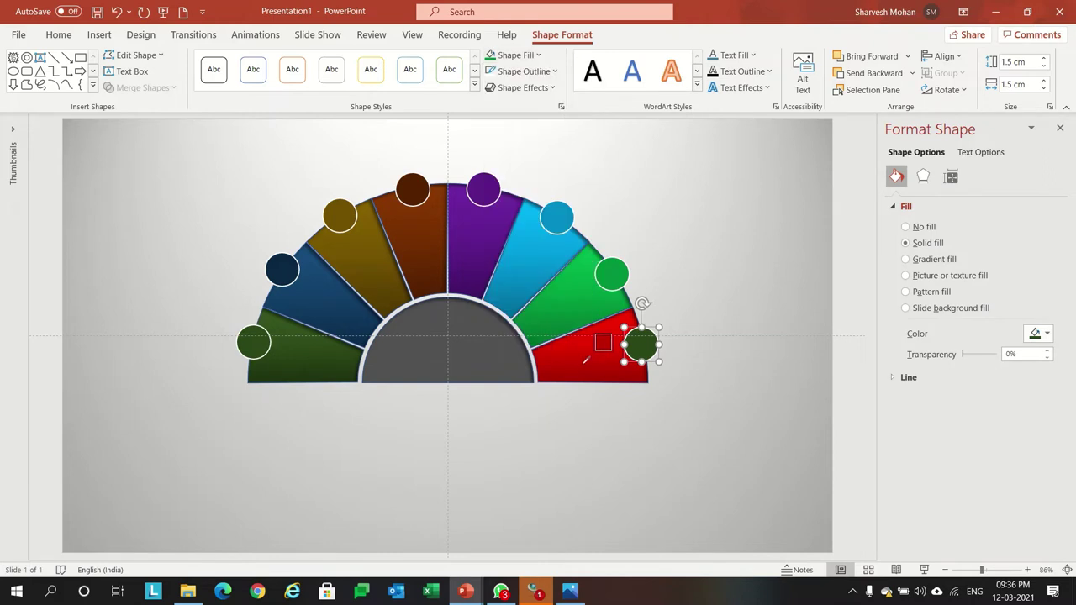
{"action": "left_click", "coordinate": [592, 348]}
Step: Type 1 in the leftmost green circle and set its font to Impact
{"action": "left_click", "coordinate": [344, 494]}
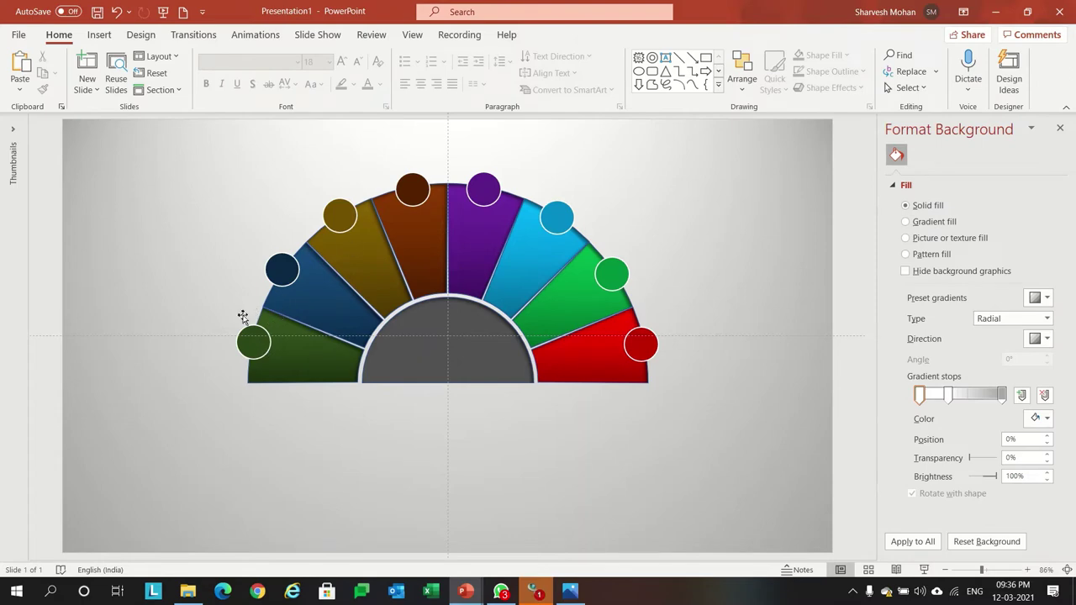
{"action": "left_click", "coordinate": [250, 346]}
{"action": "type", "text": "1"}
{"action": "left_click", "coordinate": [211, 348]}
{"action": "left_click", "coordinate": [264, 342]}
{"action": "left_click", "coordinate": [57, 35]}
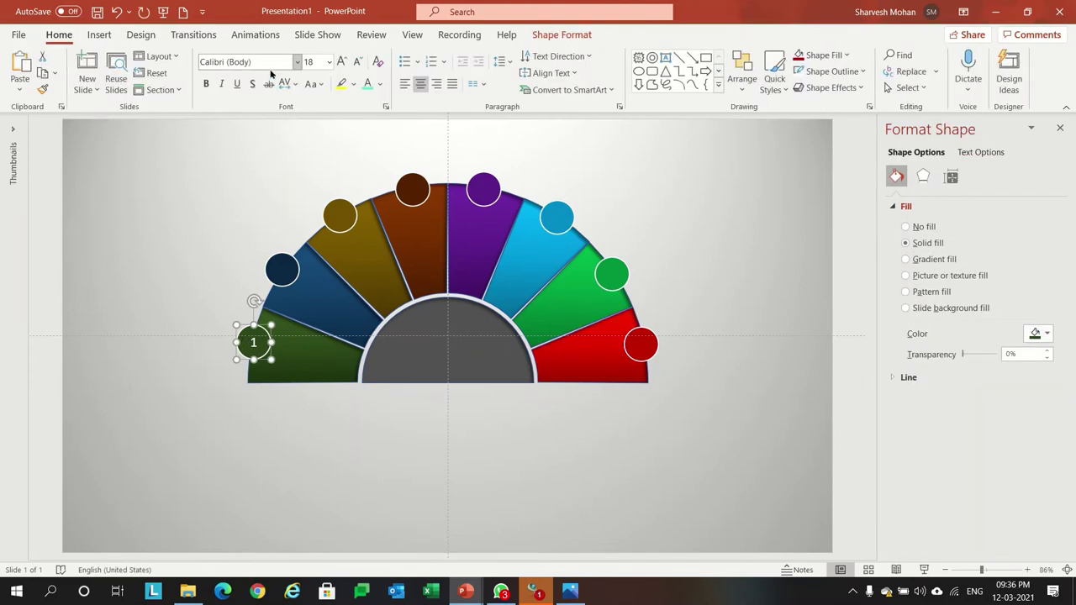
{"action": "left_click", "coordinate": [285, 60]}
{"action": "type", "text": "Impact"}
{"action": "key", "text": "Tab"}
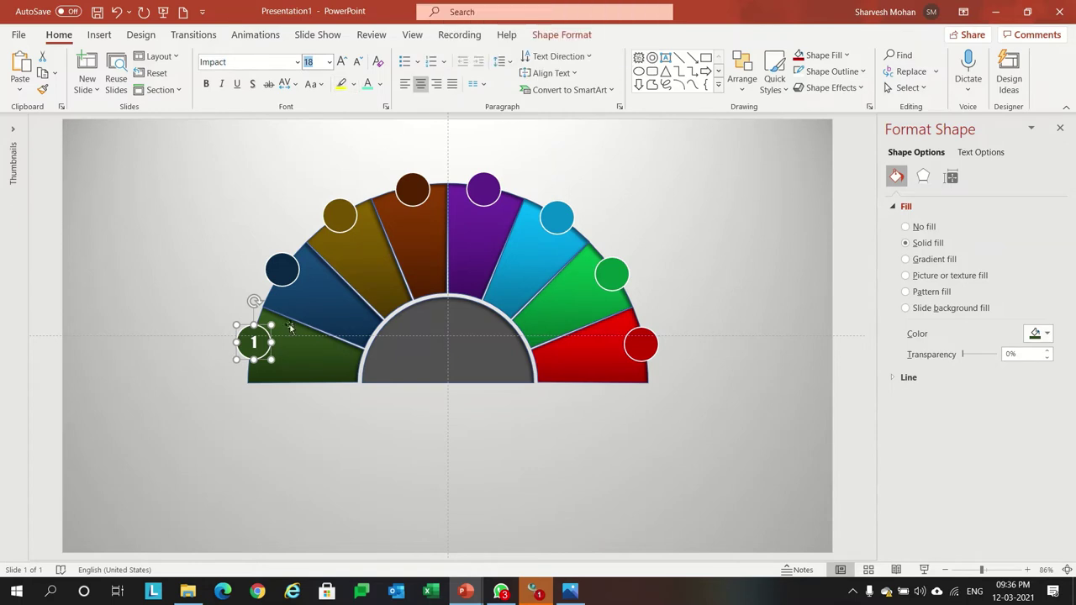
Step: Number the blue, olive and brown circles 2, 3 and 4
{"action": "left_click", "coordinate": [288, 275]}
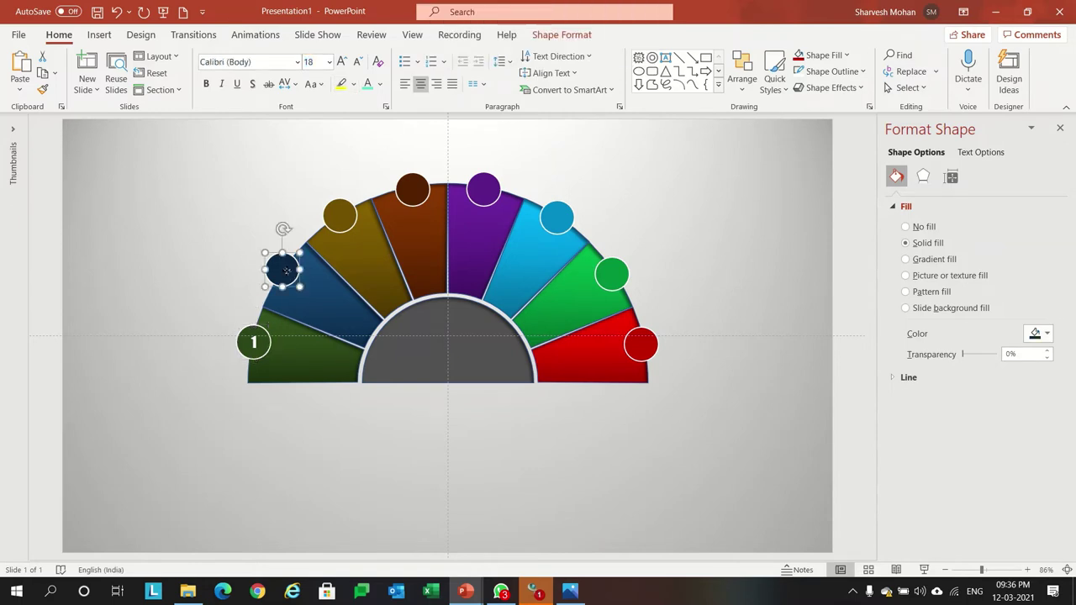
{"action": "type", "text": "2"}
{"action": "key", "text": "BackSpace"}
{"action": "left_click", "coordinate": [339, 220]}
{"action": "type", "text": "3"}
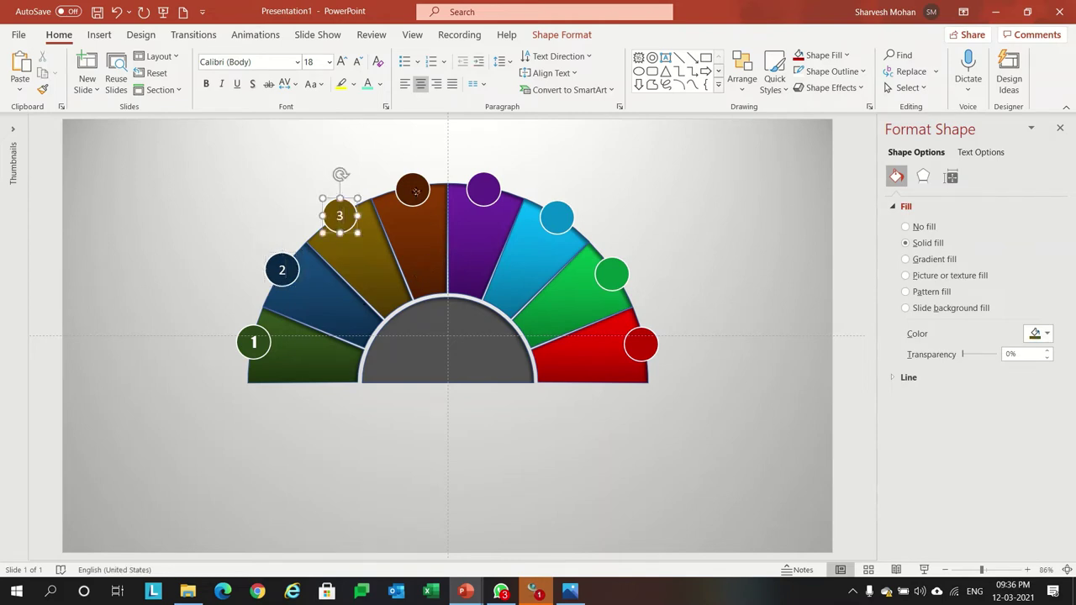
{"action": "left_click", "coordinate": [415, 192]}
{"action": "type", "text": "3"}
{"action": "key", "text": "BackSpace"}
{"action": "type", "text": "4"}
Step: Number the purple, cyan, green and red circles 5 through 8
{"action": "left_click", "coordinate": [479, 186]}
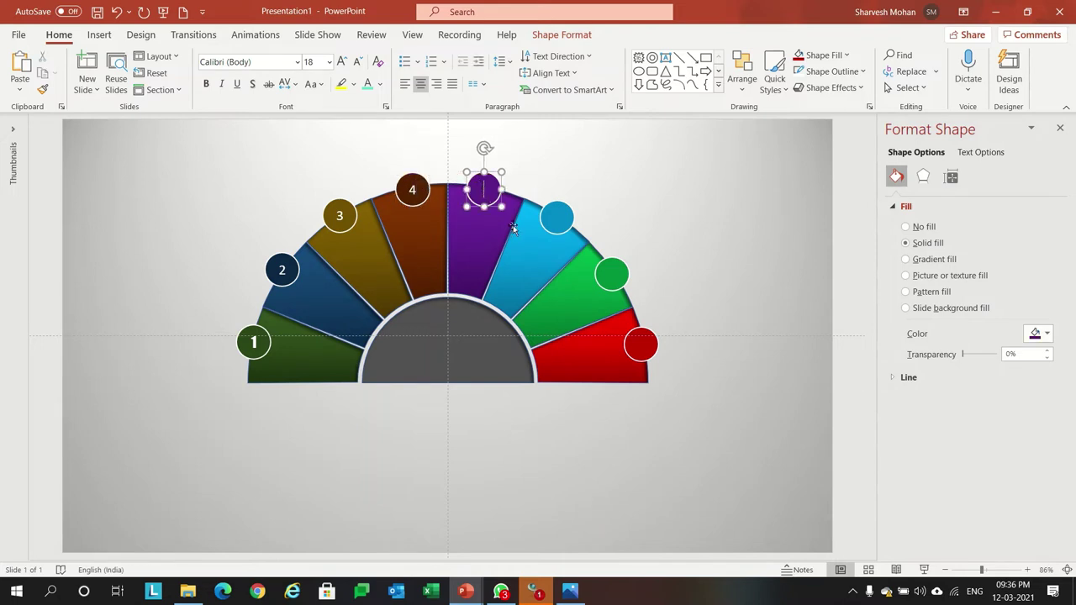
{"action": "type", "text": "5"}
{"action": "left_click", "coordinate": [557, 217]}
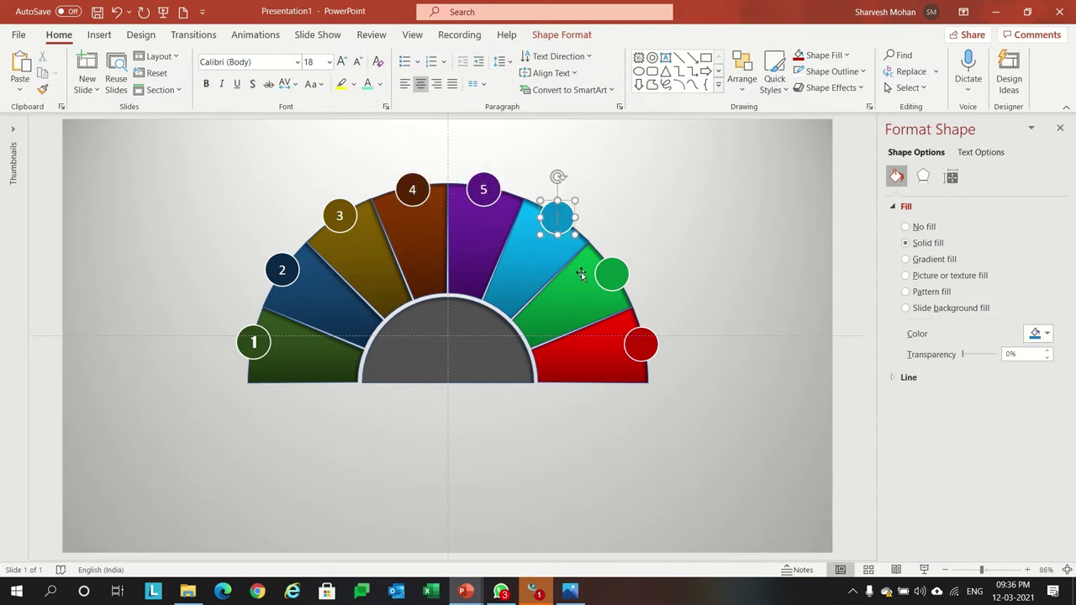
{"action": "type", "text": "6"}
{"action": "left_click", "coordinate": [611, 274]}
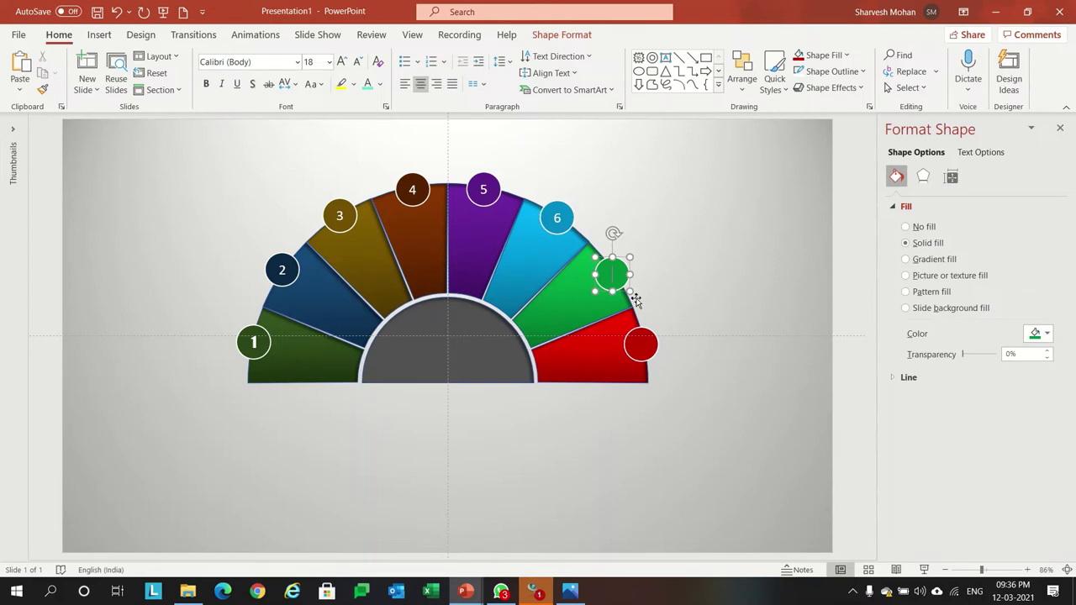
{"action": "type", "text": "7"}
{"action": "left_click", "coordinate": [651, 354]}
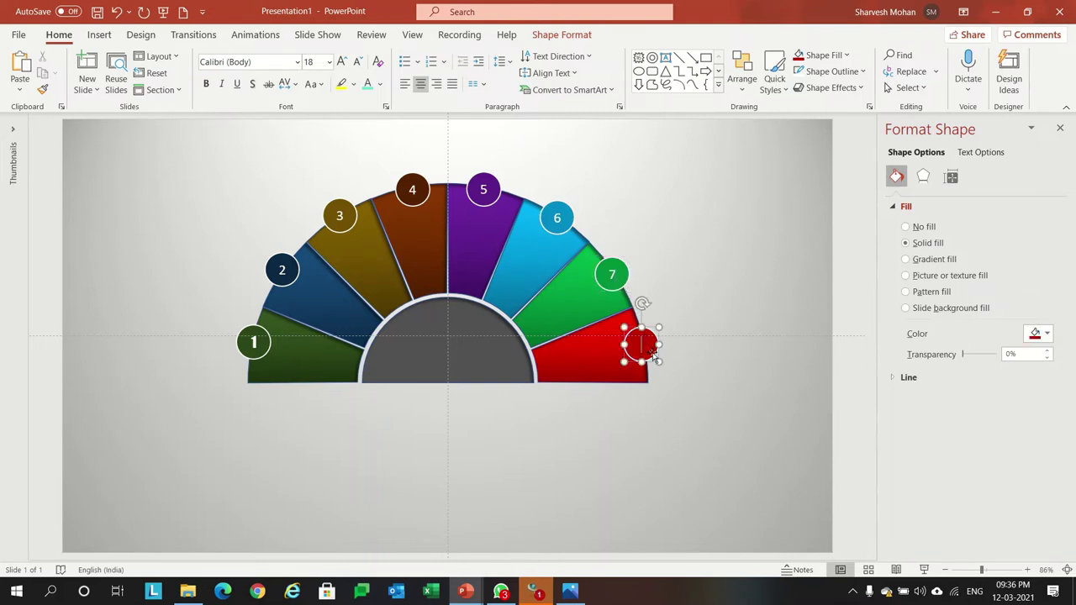
{"action": "type", "text": "8"}
{"action": "left_click", "coordinate": [698, 312]}
Step: Multi-select circles 2–8 and set their numbers in the Impact font
{"action": "left_click", "coordinate": [284, 267]}
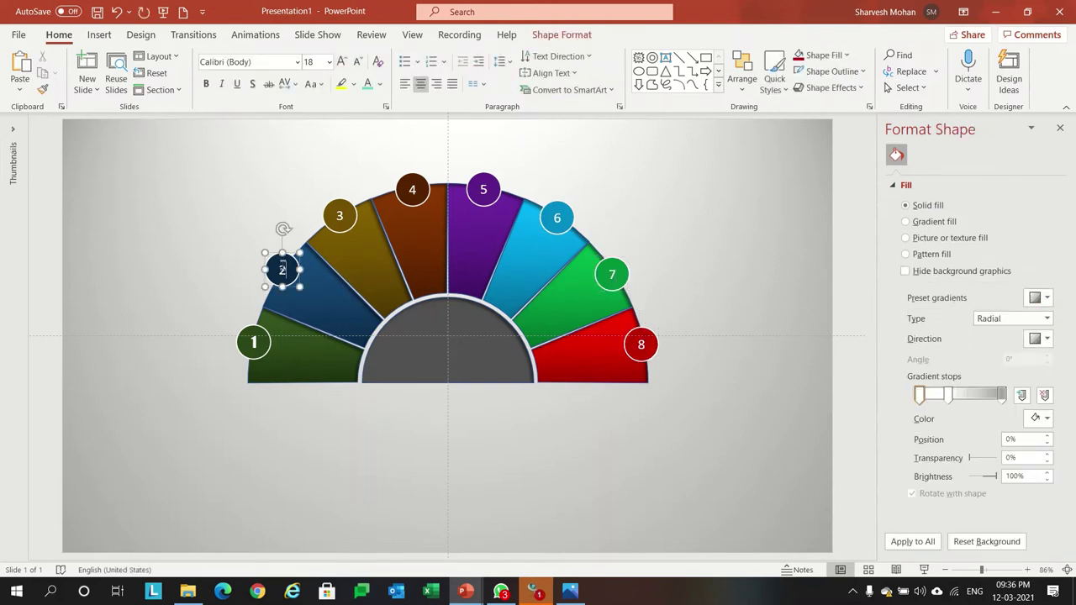
{"action": "left_click", "coordinate": [337, 217], "text": "shift"}
{"action": "left_click", "coordinate": [412, 192], "text": "shift"}
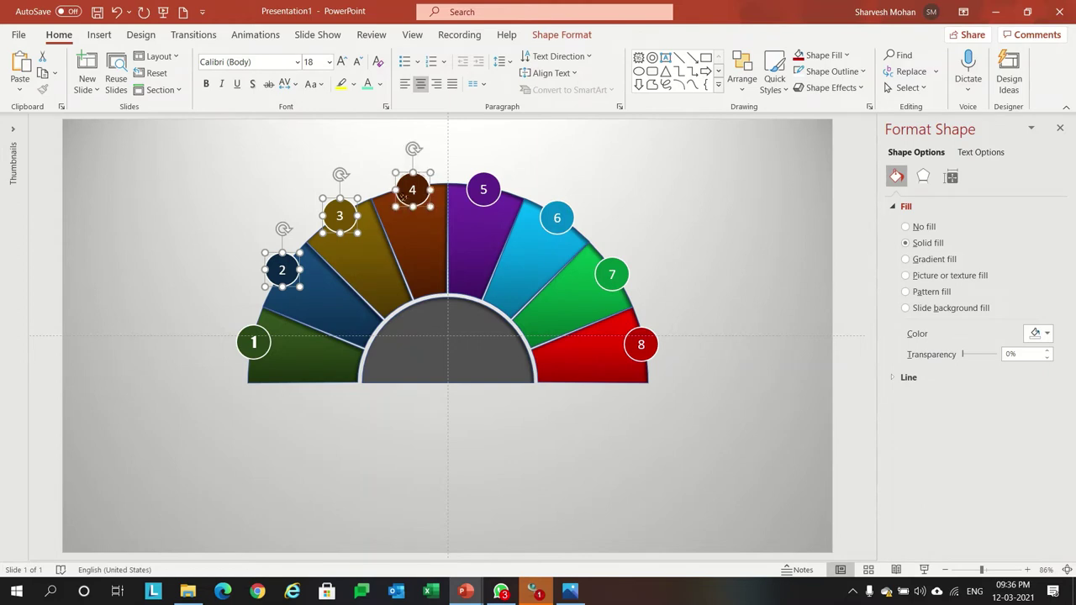
{"action": "left_click", "coordinate": [494, 193], "text": "shift"}
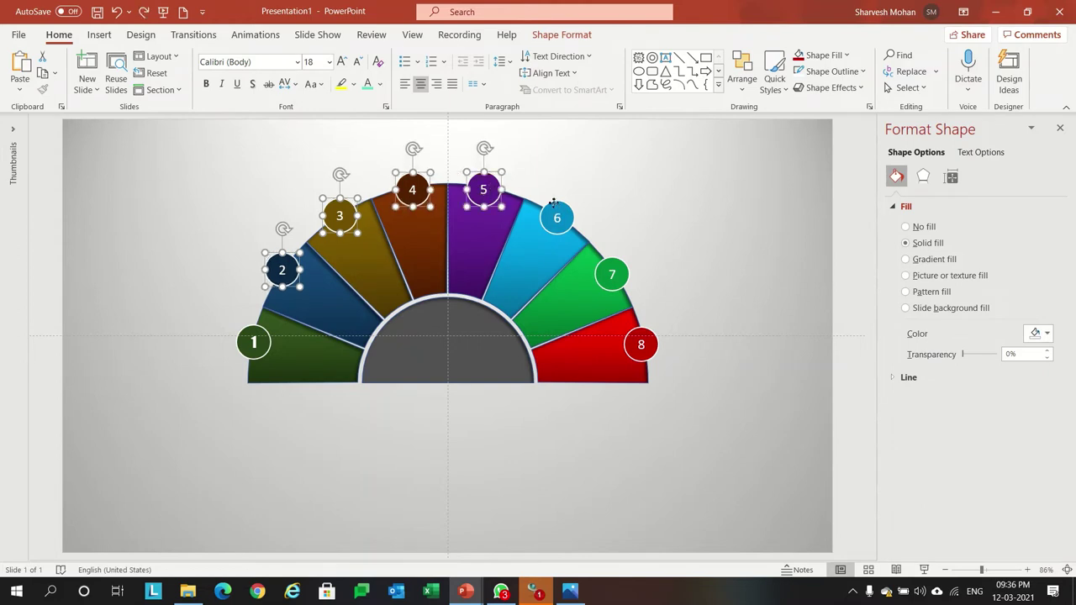
{"action": "left_click", "coordinate": [554, 205], "text": "shift"}
{"action": "left_click", "coordinate": [611, 274], "text": "shift"}
{"action": "left_click", "coordinate": [648, 348], "text": "shift"}
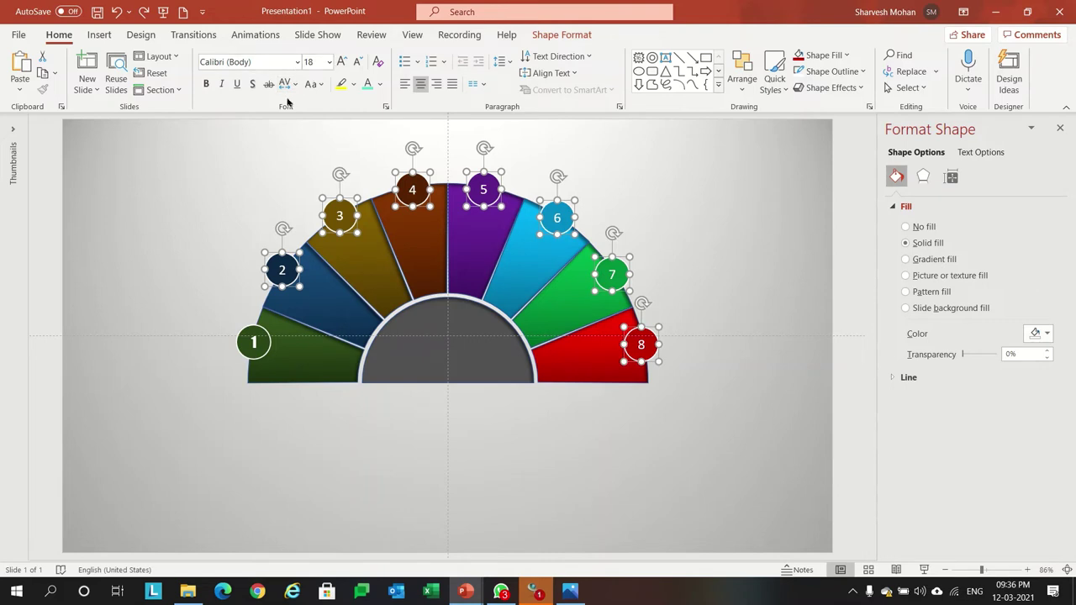
{"action": "left_click", "coordinate": [290, 62]}
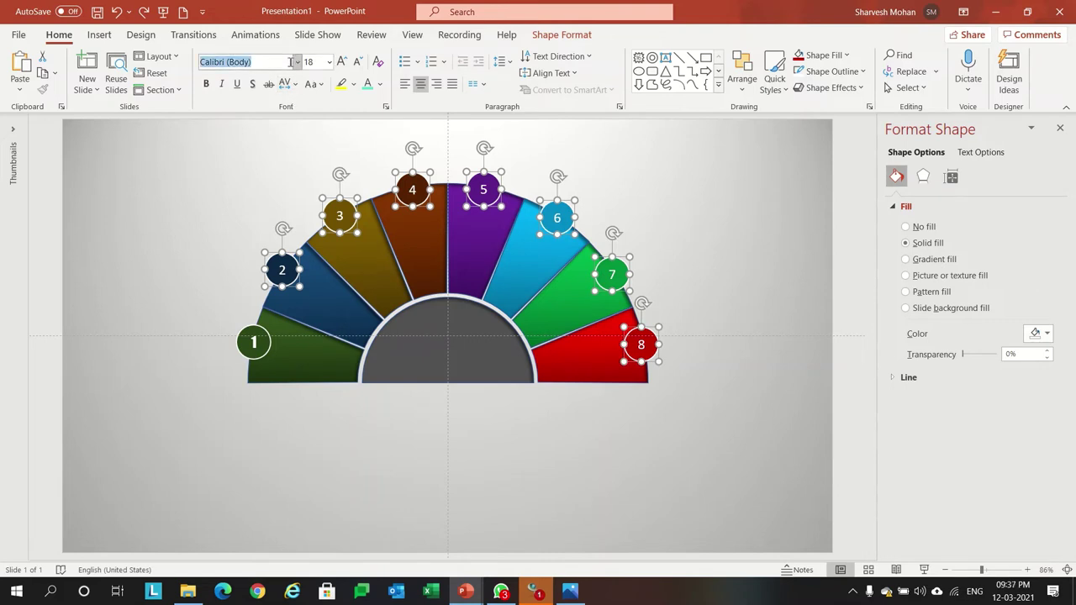
{"action": "type", "text": "Impact"}
{"action": "key", "text": "Tab"}
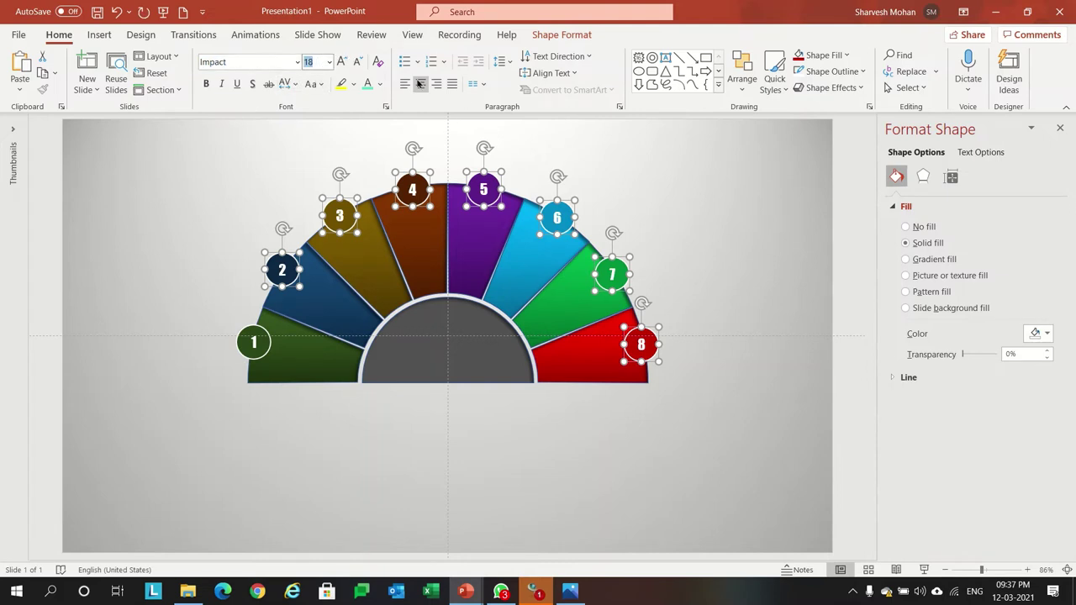
{"action": "left_click", "coordinate": [384, 426]}
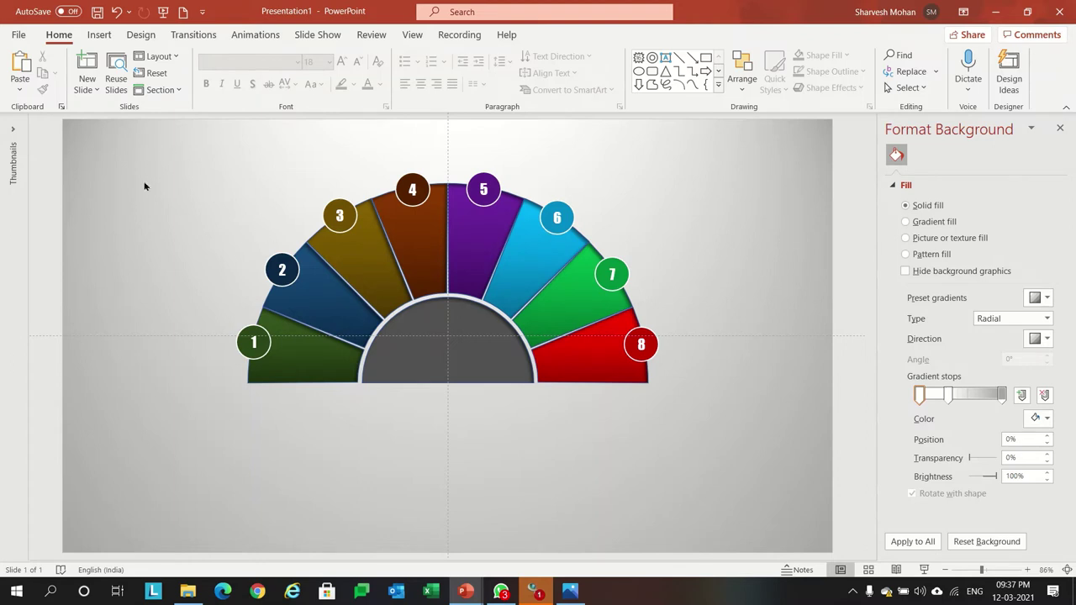
Step: In the Icons library, tick the beach ball and two more icons
{"action": "left_click", "coordinate": [101, 35]}
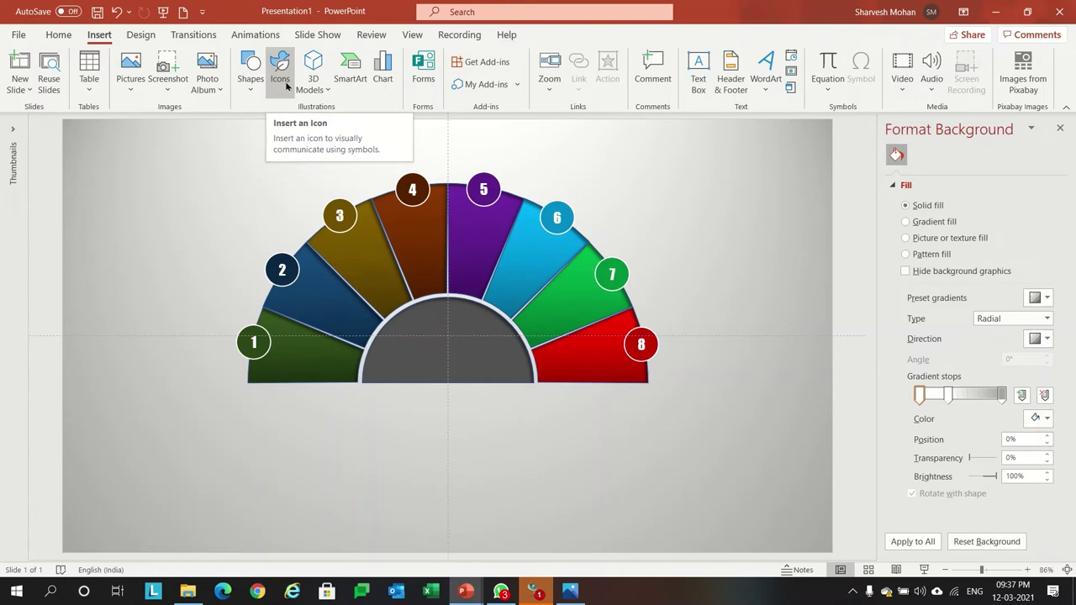
{"action": "left_click", "coordinate": [286, 84]}
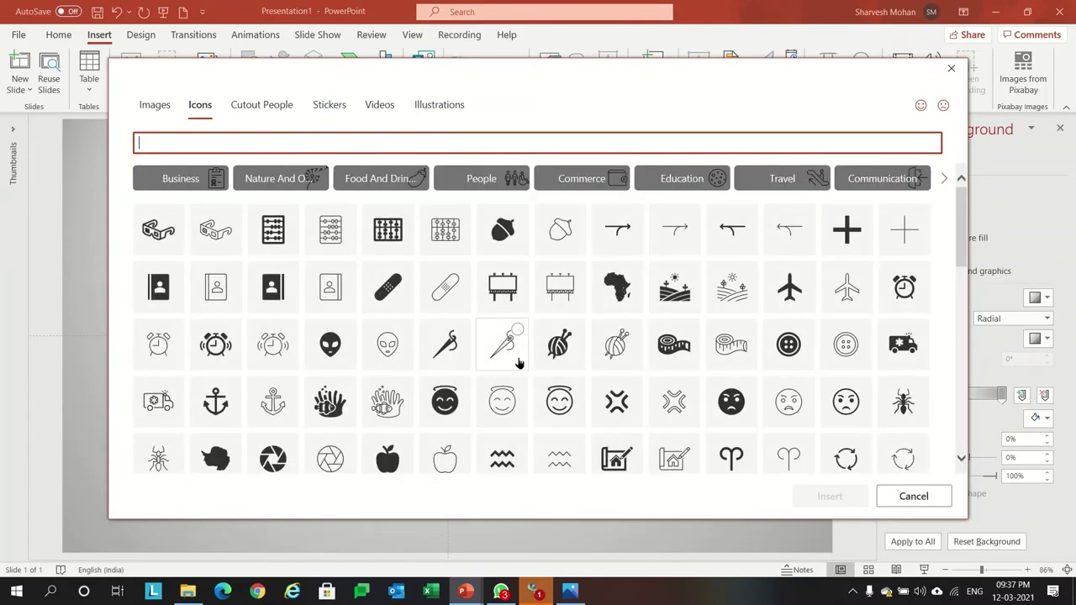
{"action": "scroll", "coordinate": [516, 361], "scroll_direction": "down", "scroll_amount": 1}
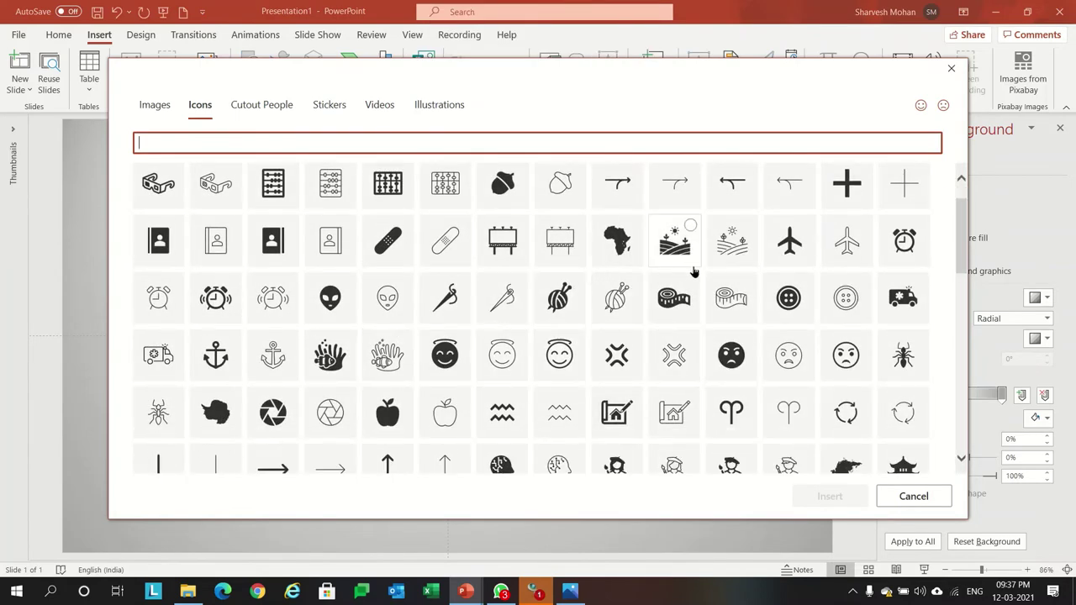
{"action": "scroll", "coordinate": [506, 394], "scroll_direction": "down", "scroll_amount": 1}
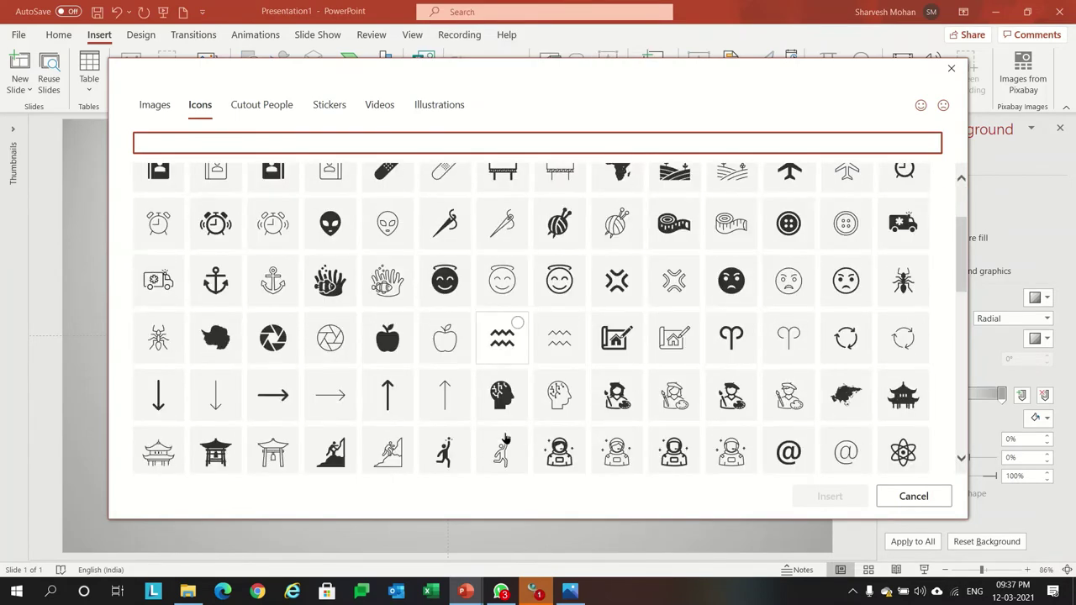
{"action": "scroll", "coordinate": [506, 394], "scroll_direction": "down", "scroll_amount": 2}
{"action": "scroll", "coordinate": [506, 393], "scroll_direction": "down", "scroll_amount": 1}
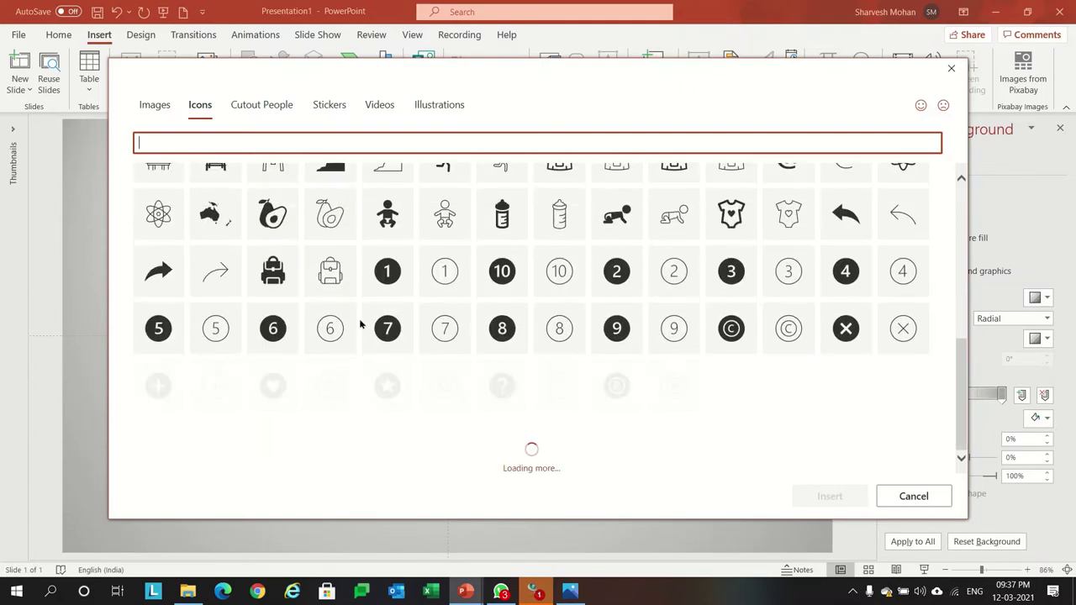
{"action": "left_click", "coordinate": [731, 253]}
{"action": "scroll", "coordinate": [402, 363], "scroll_direction": "down", "scroll_amount": 5}
{"action": "left_click", "coordinate": [619, 192]}
{"action": "scroll", "coordinate": [620, 192], "scroll_direction": "down", "scroll_amount": 5}
{"action": "left_click", "coordinate": [571, 385]}
Step: Tick four more icons, including the firefighter, and insert all seven onto the slide
{"action": "scroll", "coordinate": [572, 384], "scroll_direction": "down", "scroll_amount": 5}
{"action": "left_click", "coordinate": [740, 373]}
{"action": "left_click", "coordinate": [796, 238]}
{"action": "scroll", "coordinate": [773, 356], "scroll_direction": "down", "scroll_amount": 5}
{"action": "left_click", "coordinate": [440, 422]}
{"action": "scroll", "coordinate": [440, 423], "scroll_direction": "down", "scroll_amount": 3}
{"action": "left_click", "coordinate": [728, 361]}
{"action": "scroll", "coordinate": [586, 490], "scroll_direction": "down", "scroll_amount": 5}
{"action": "scroll", "coordinate": [586, 490], "scroll_direction": "down", "scroll_amount": 5}
{"action": "left_click", "coordinate": [829, 496]}
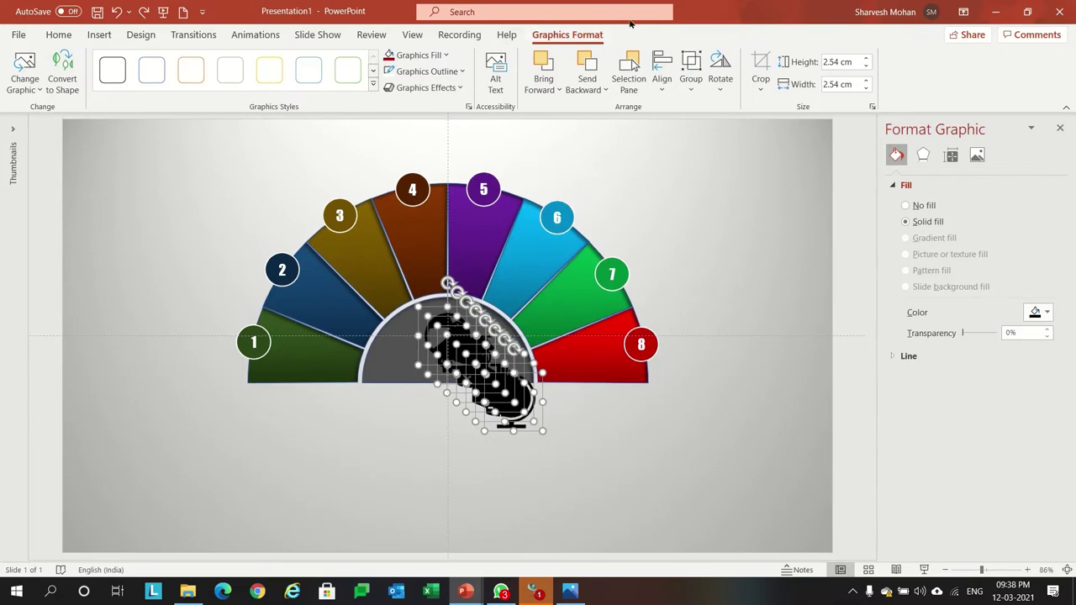
Step: Fill the selected icons white and set their height to 1.5 cm
{"action": "left_click", "coordinate": [426, 56]}
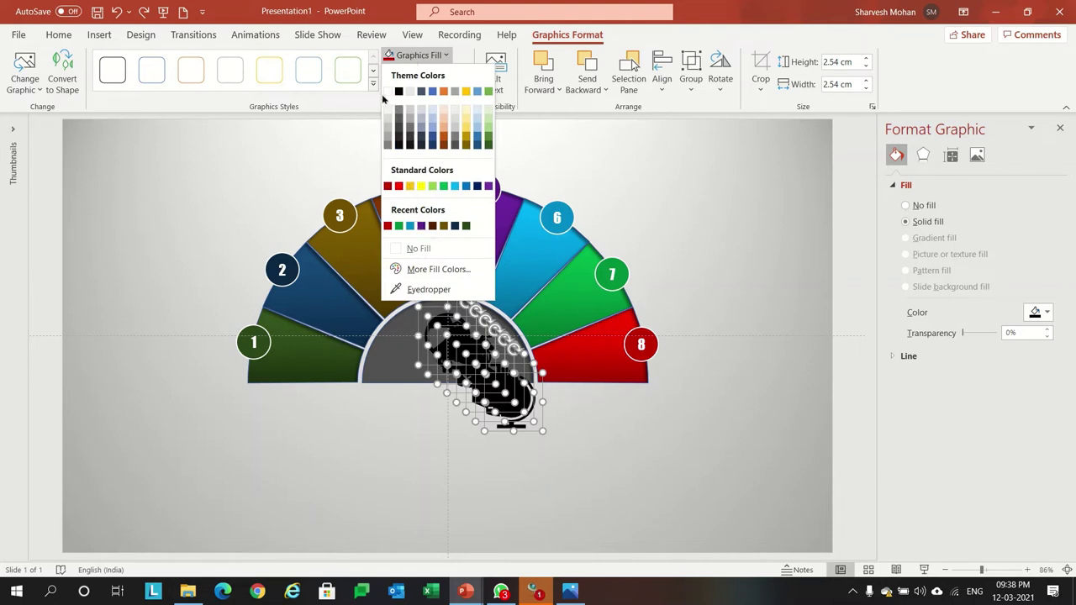
{"action": "left_click", "coordinate": [388, 91]}
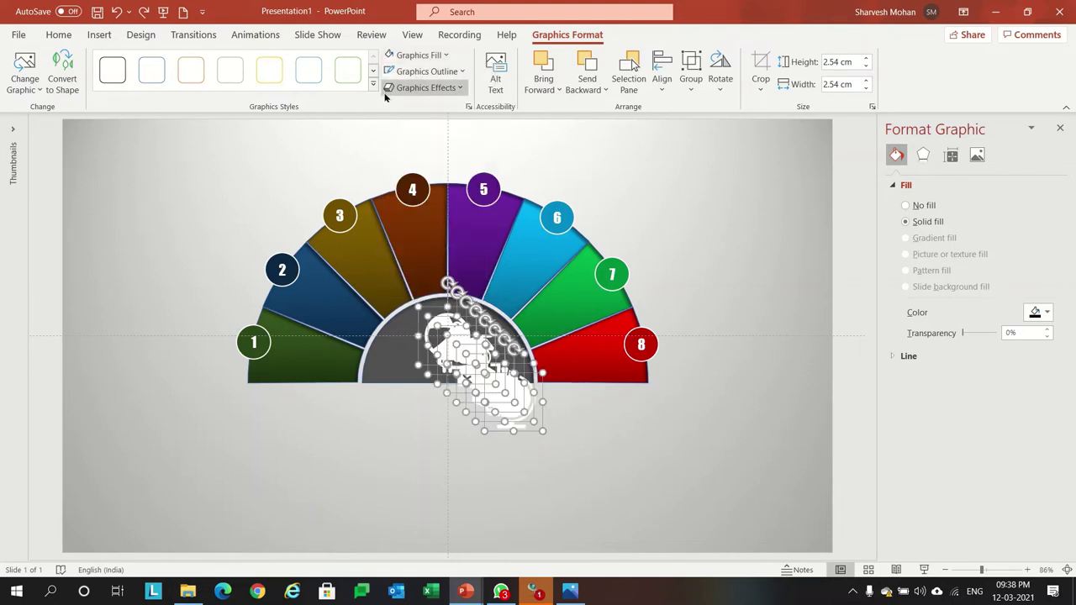
{"action": "triple_click", "coordinate": [841, 61]}
{"action": "type", "text": "1"}
{"action": "key", "text": "Tab"}
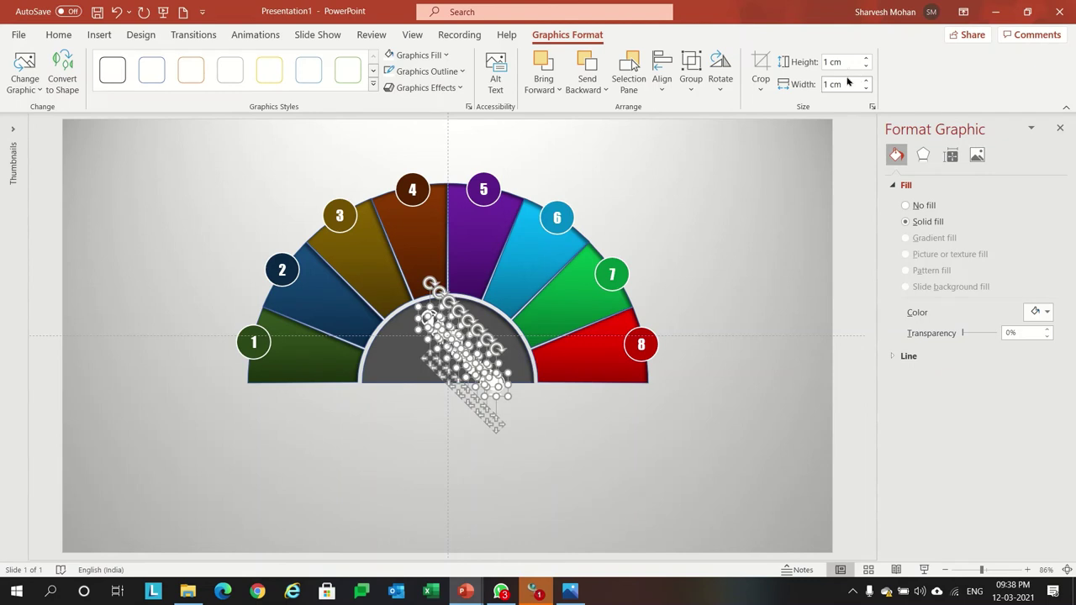
{"action": "key", "text": "shift+Tab"}
{"action": "type", "text": "1."}
{"action": "key", "text": "Tab"}
{"action": "left_click", "coordinate": [445, 325]}
{"action": "left_click", "coordinate": [545, 478]}
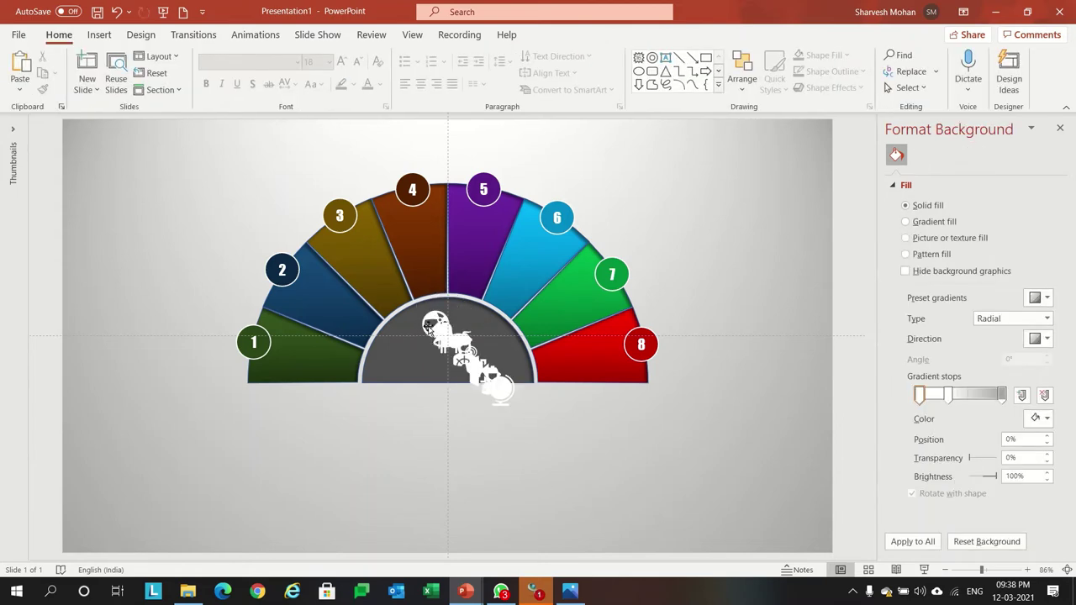
Step: Drag the bell, ball, person, cow, hand, worker, door and globe icons onto segments 1–8
{"action": "mouse_move", "coordinate": [427, 334]}
{"action": "left_mouse_down"}
{"action": "mouse_move", "coordinate": [305, 367]}
{"action": "mouse_move", "coordinate": [292, 344]}
{"action": "left_mouse_up"}
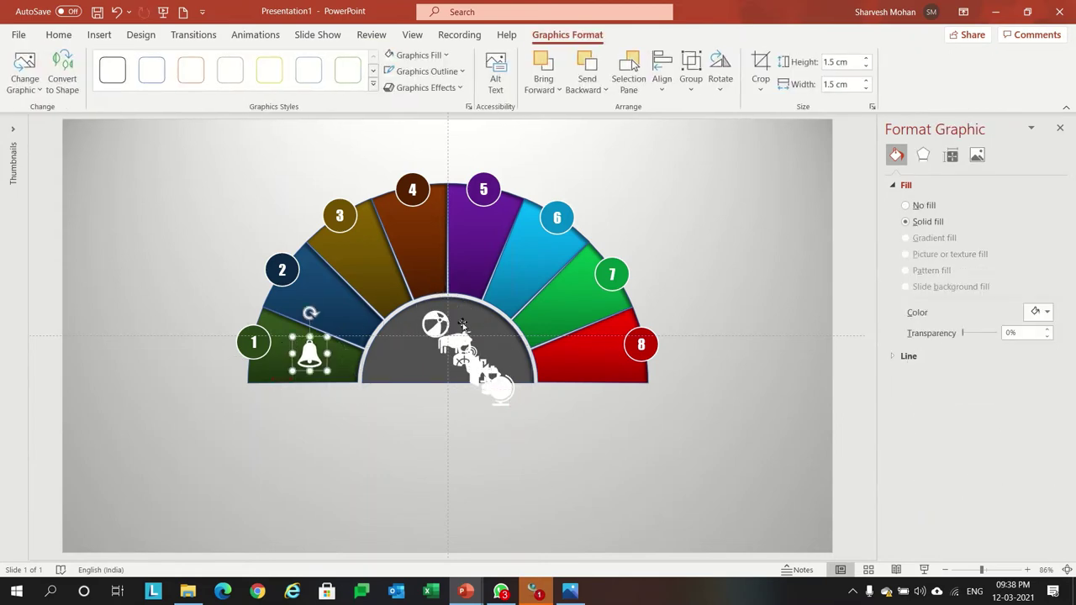
{"action": "left_click_drag", "start_coordinate": [436, 324], "coordinate": [333, 304]}
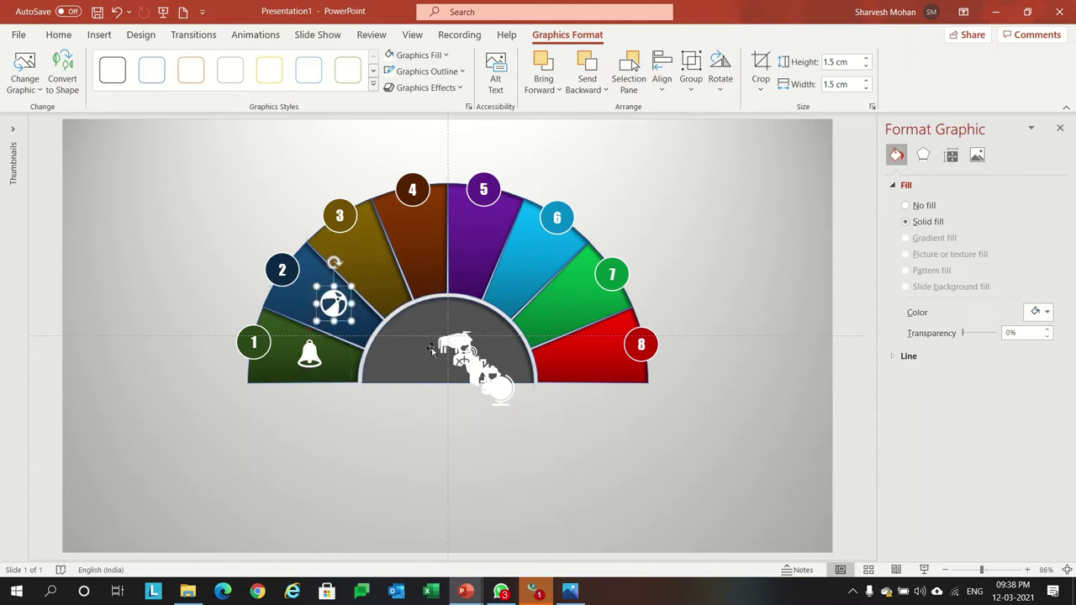
{"action": "mouse_move", "coordinate": [437, 328]}
{"action": "left_mouse_down"}
{"action": "mouse_move", "coordinate": [389, 266]}
{"action": "mouse_move", "coordinate": [369, 265]}
{"action": "left_mouse_up"}
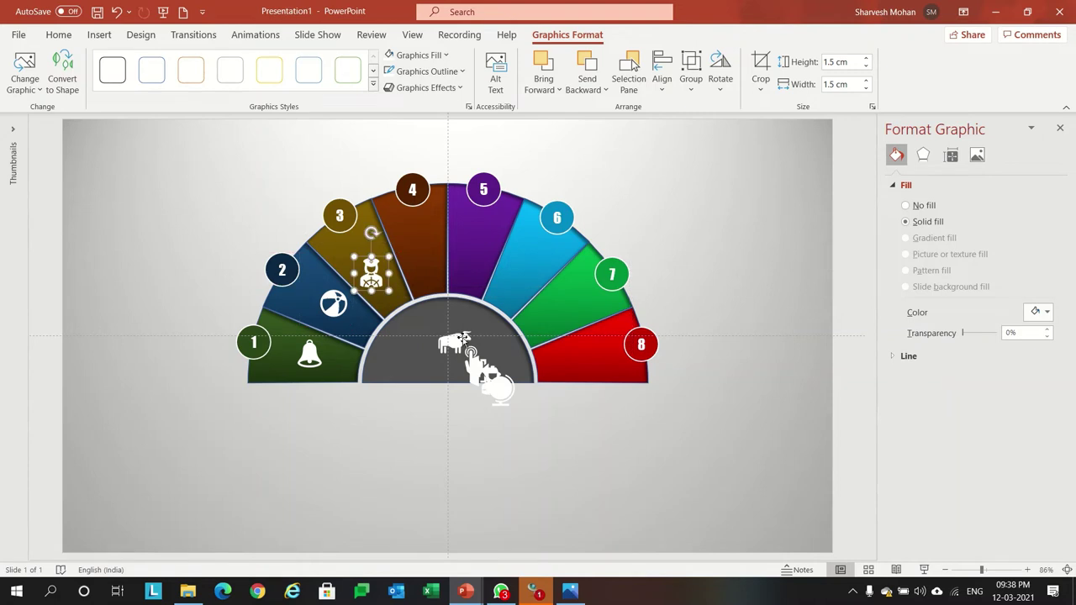
{"action": "left_click_drag", "start_coordinate": [453, 343], "coordinate": [428, 250]}
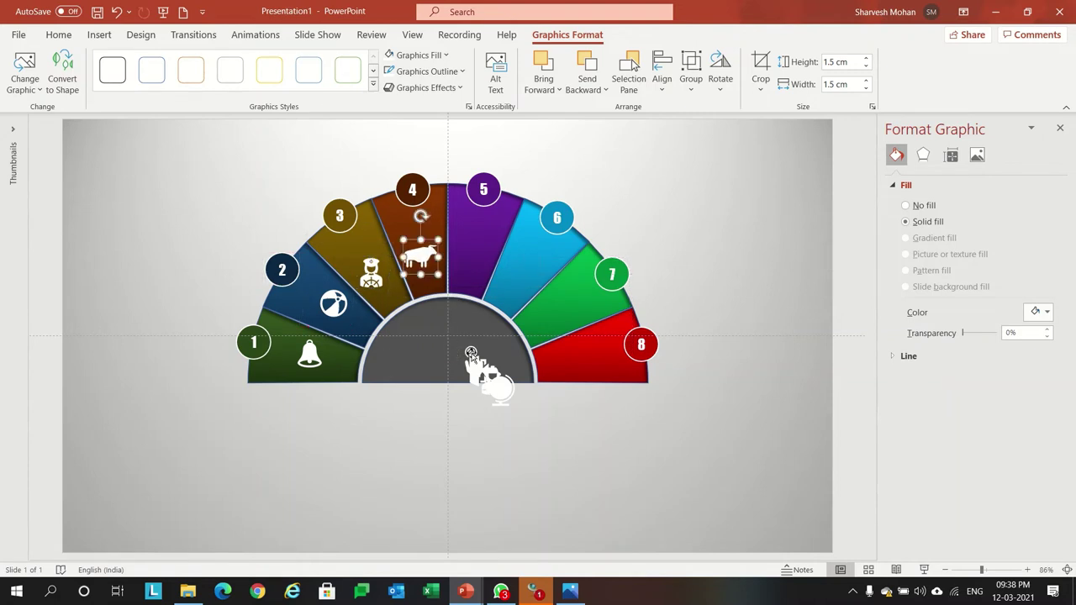
{"action": "left_click_drag", "start_coordinate": [471, 358], "coordinate": [469, 254]}
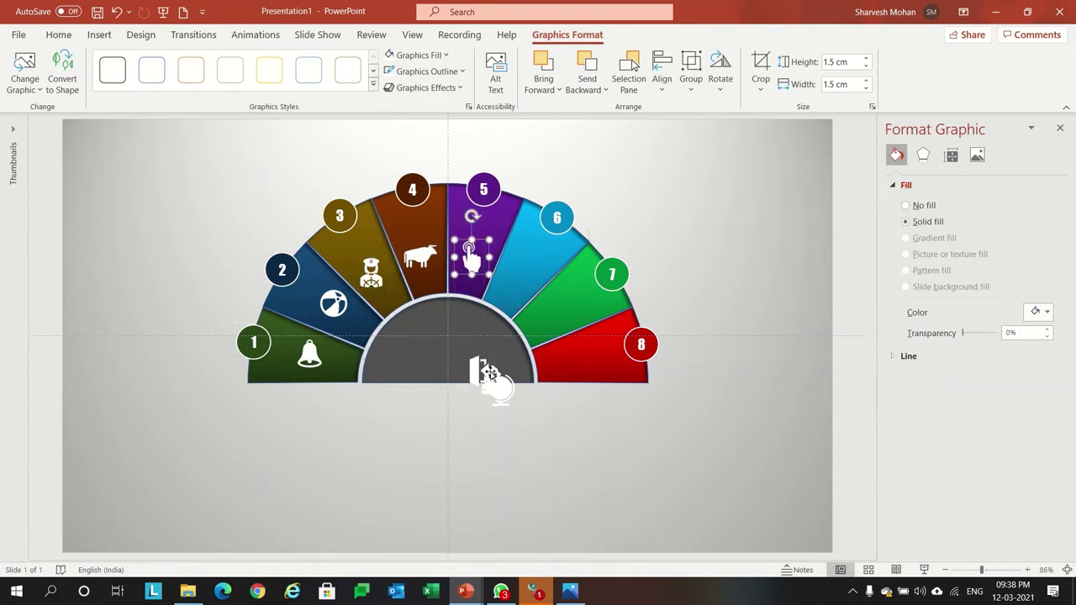
{"action": "mouse_move", "coordinate": [490, 373]}
{"action": "left_mouse_down"}
{"action": "mouse_move", "coordinate": [508, 249]}
{"action": "mouse_move", "coordinate": [504, 261]}
{"action": "left_mouse_up"}
{"action": "left_click_drag", "start_coordinate": [478, 370], "coordinate": [552, 316]}
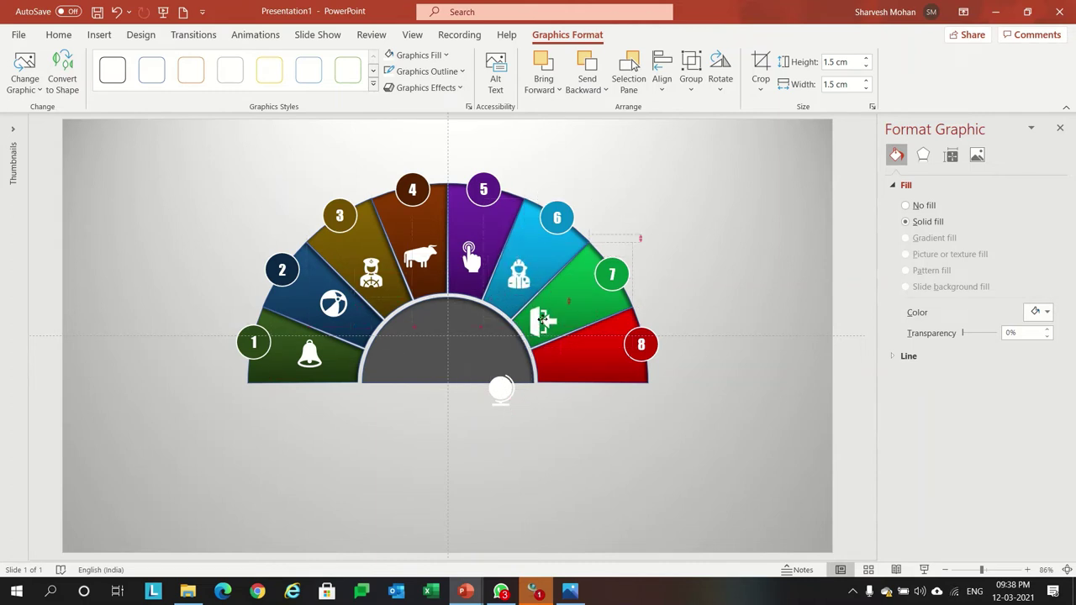
{"action": "mouse_move", "coordinate": [508, 401]}
{"action": "left_mouse_down"}
{"action": "mouse_move", "coordinate": [570, 370]}
{"action": "mouse_move", "coordinate": [571, 358]}
{"action": "left_mouse_up"}
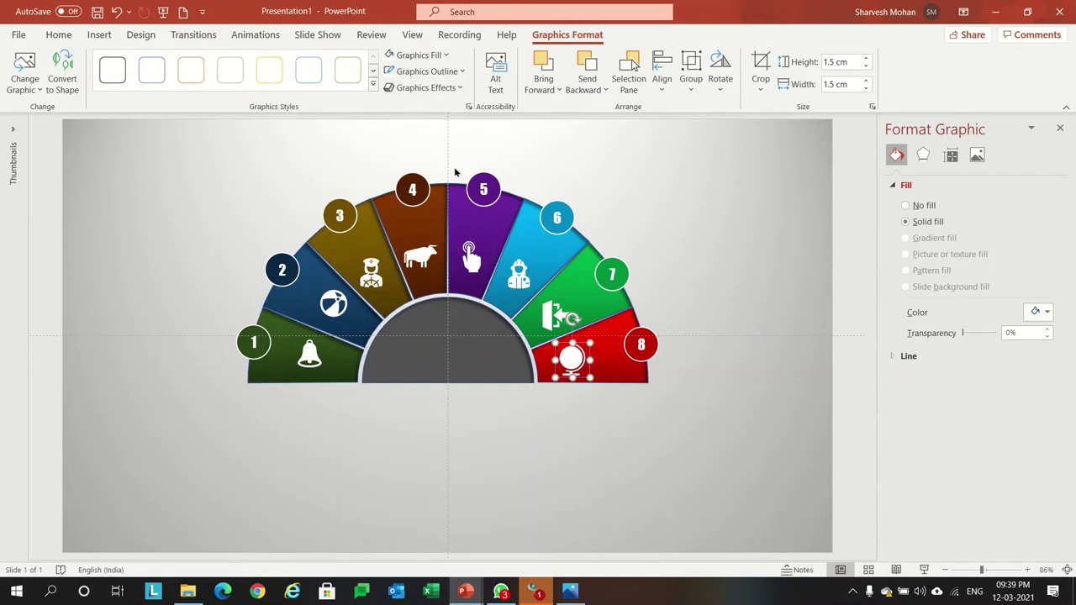
Step: Select everything with Ctrl+A and drag the whole infographic lower on the slide
{"action": "key", "text": "ctrl+a"}
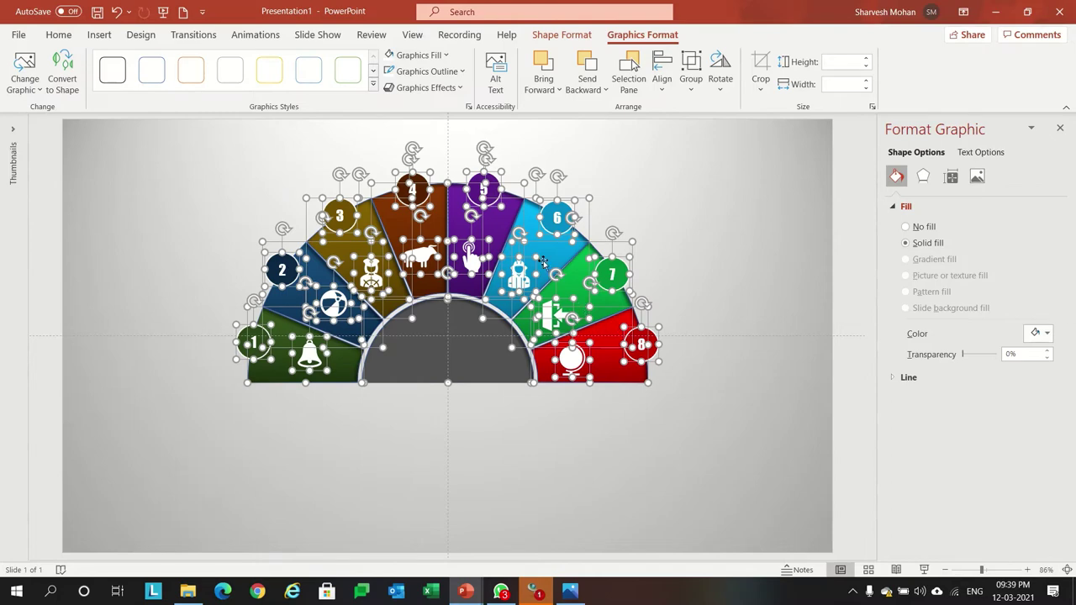
{"action": "left_click_drag", "start_coordinate": [542, 263], "coordinate": [545, 376]}
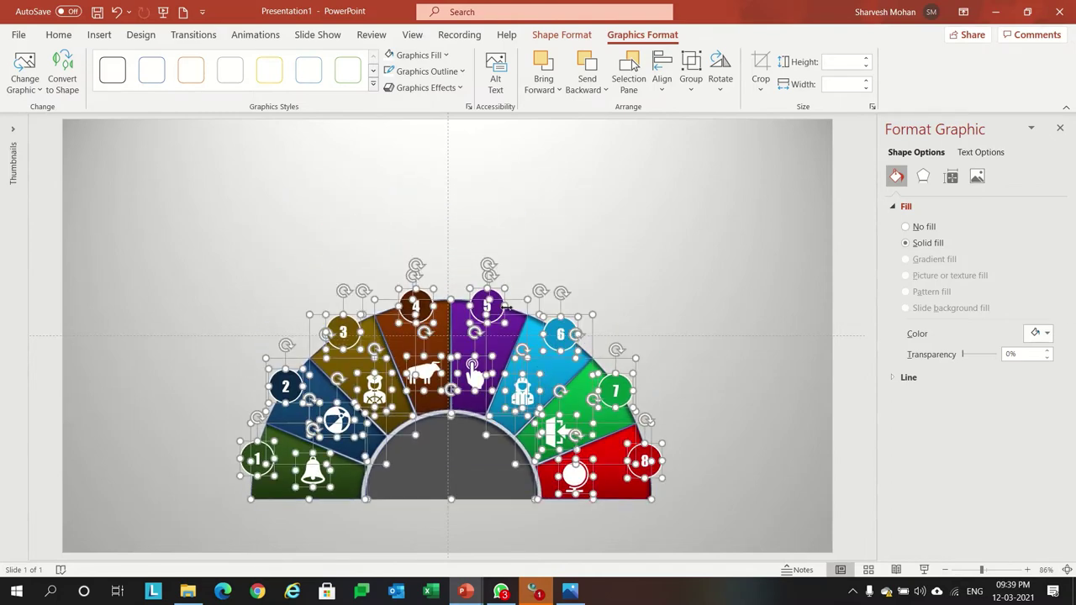
{"action": "left_click", "coordinate": [551, 246]}
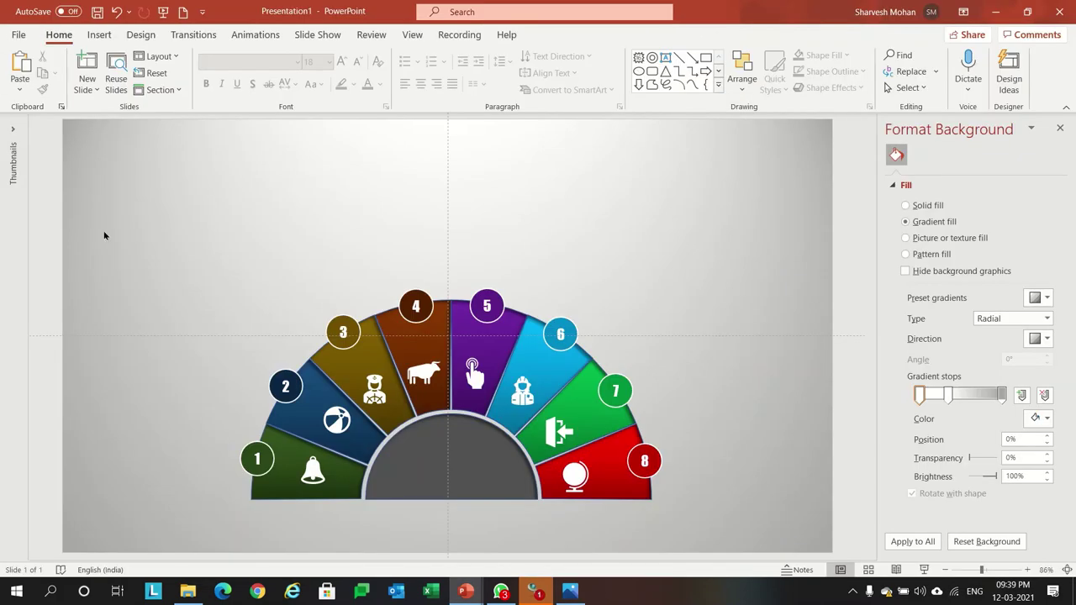
Step: Copy the eight Main Title text boxes from the infographics deck onto Presentation1
{"action": "mouse_move", "coordinate": [465, 592]}
{"action": "left_click", "coordinate": [404, 557]}
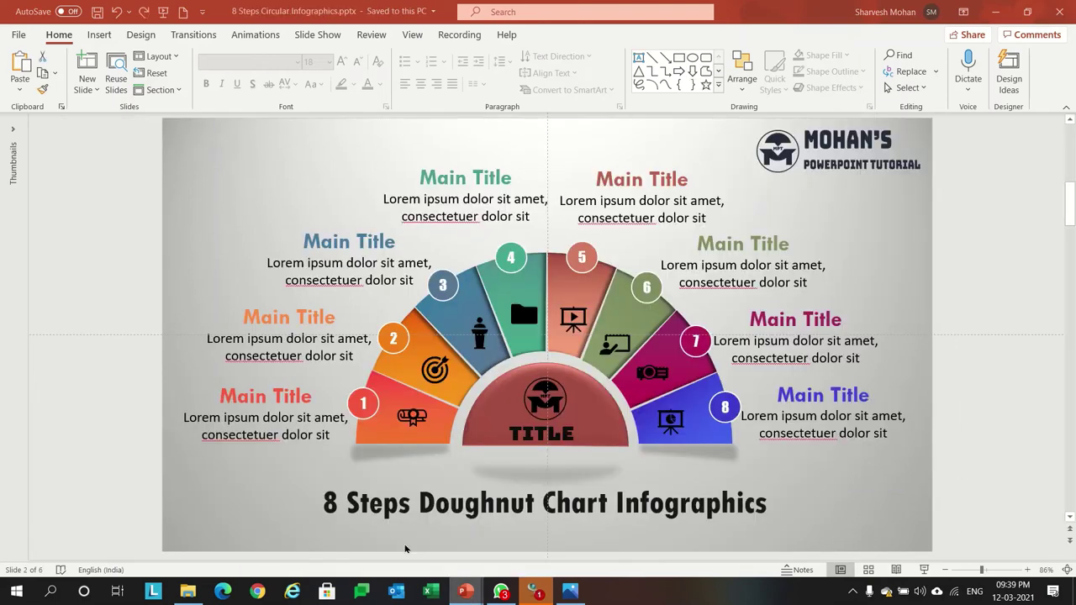
{"action": "left_click", "coordinate": [290, 409]}
{"action": "left_click", "coordinate": [266, 355], "text": "shift"}
{"action": "left_click", "coordinate": [323, 271], "text": "shift"}
{"action": "left_click", "coordinate": [416, 205], "text": "shift"}
{"action": "left_click", "coordinate": [628, 193], "text": "shift"}
{"action": "left_click", "coordinate": [760, 255], "text": "shift"}
{"action": "left_click", "coordinate": [802, 326], "text": "shift"}
{"action": "left_click", "coordinate": [912, 451], "text": "shift"}
{"action": "key", "text": "alt+Tab"}
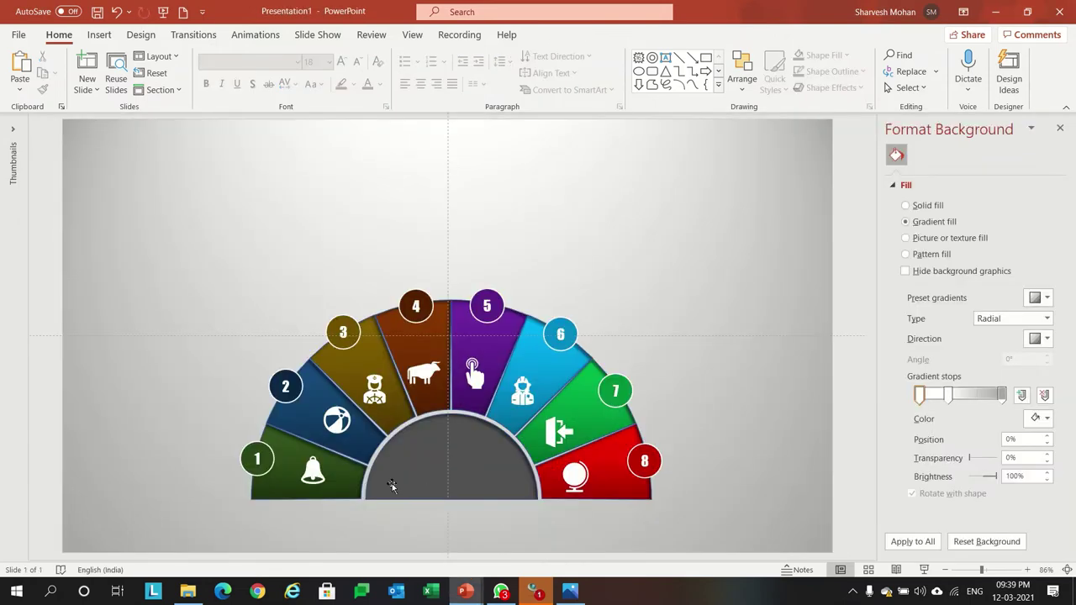
{"action": "key", "text": "ctrl+v"}
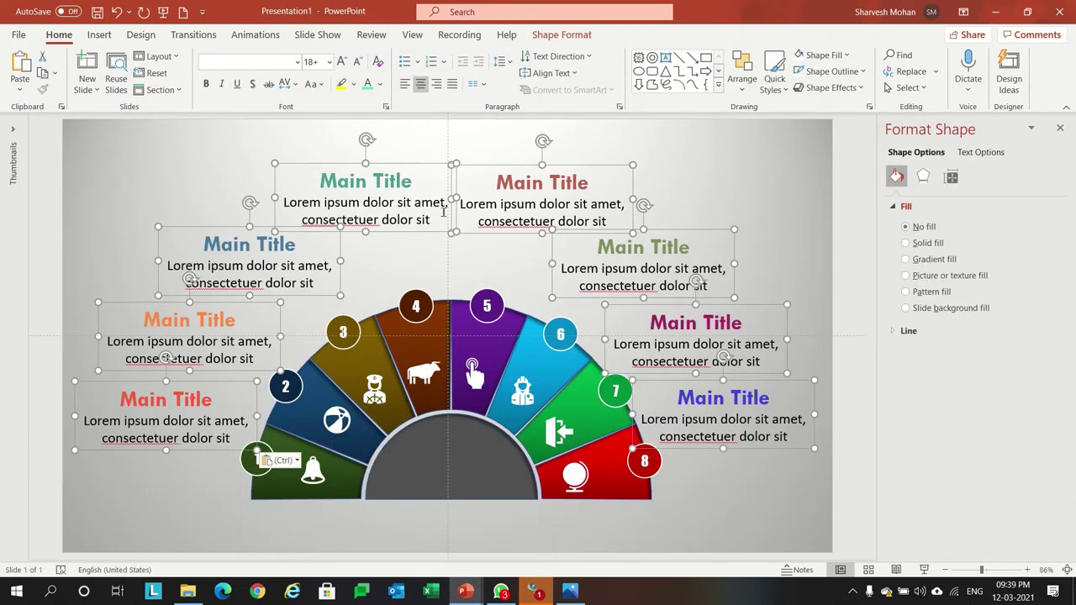
Step: Position the red, orange, blue, teal and top red Main Title boxes beside segments 1–5
{"action": "left_click", "coordinate": [429, 266]}
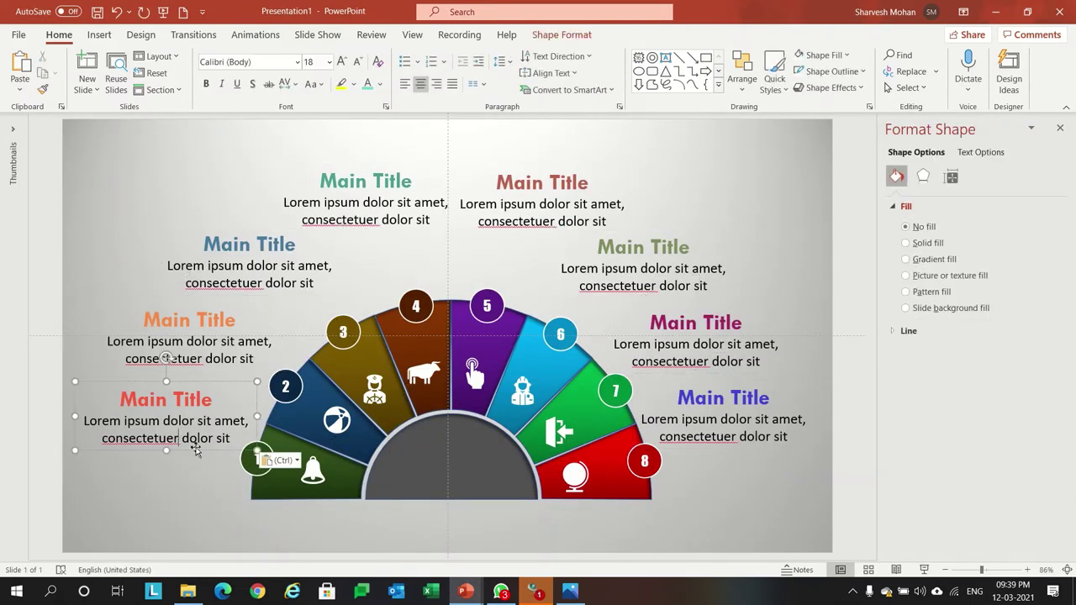
{"action": "left_click_drag", "start_coordinate": [178, 441], "coordinate": [166, 474]}
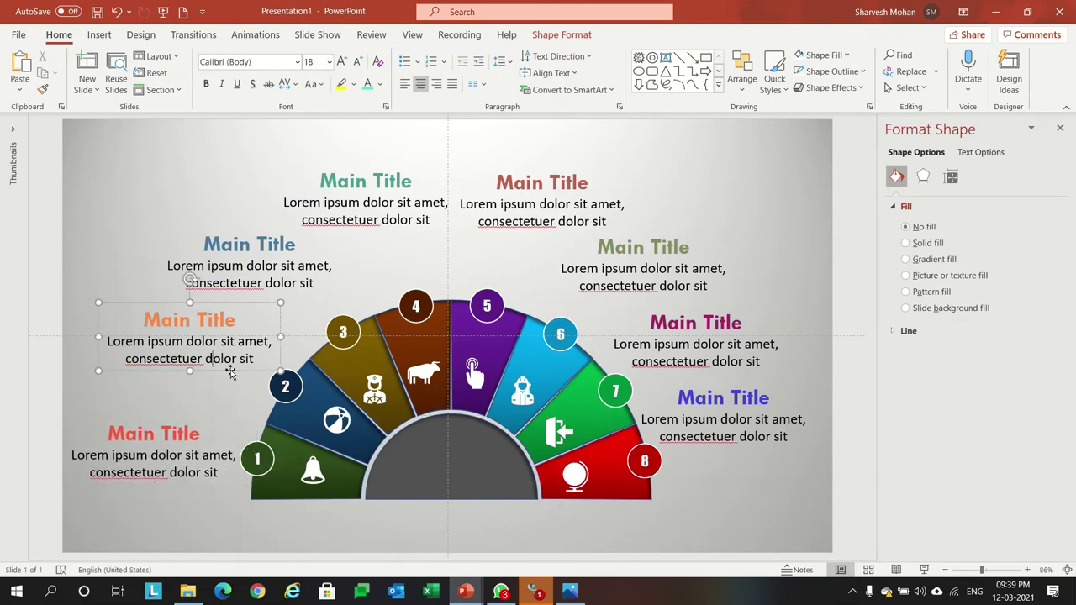
{"action": "left_click_drag", "start_coordinate": [232, 368], "coordinate": [225, 399]}
{"action": "left_click", "coordinate": [244, 280]}
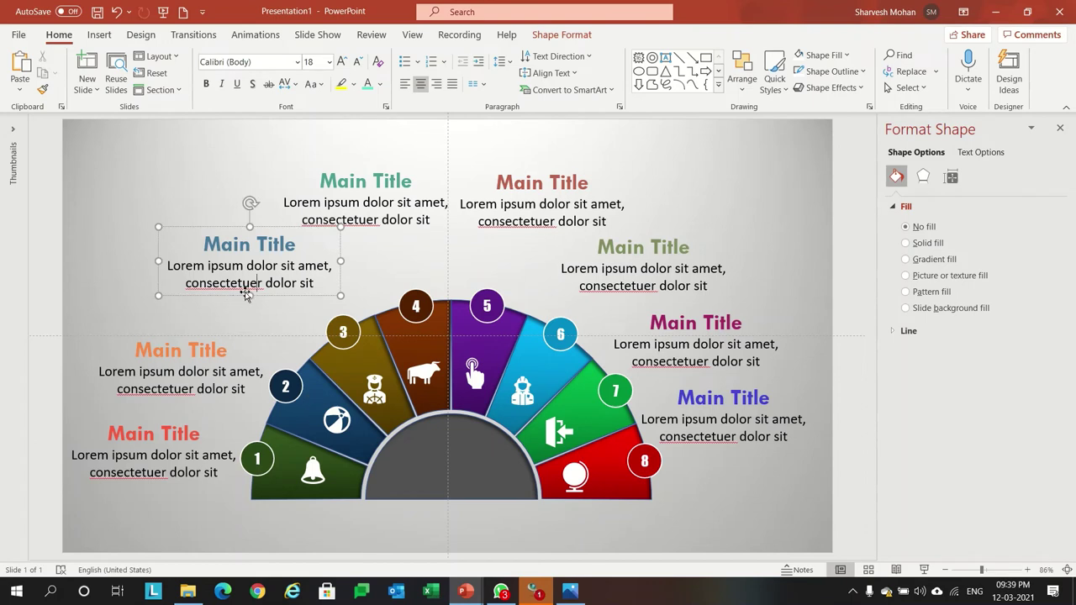
{"action": "left_click_drag", "start_coordinate": [287, 303], "coordinate": [265, 327]}
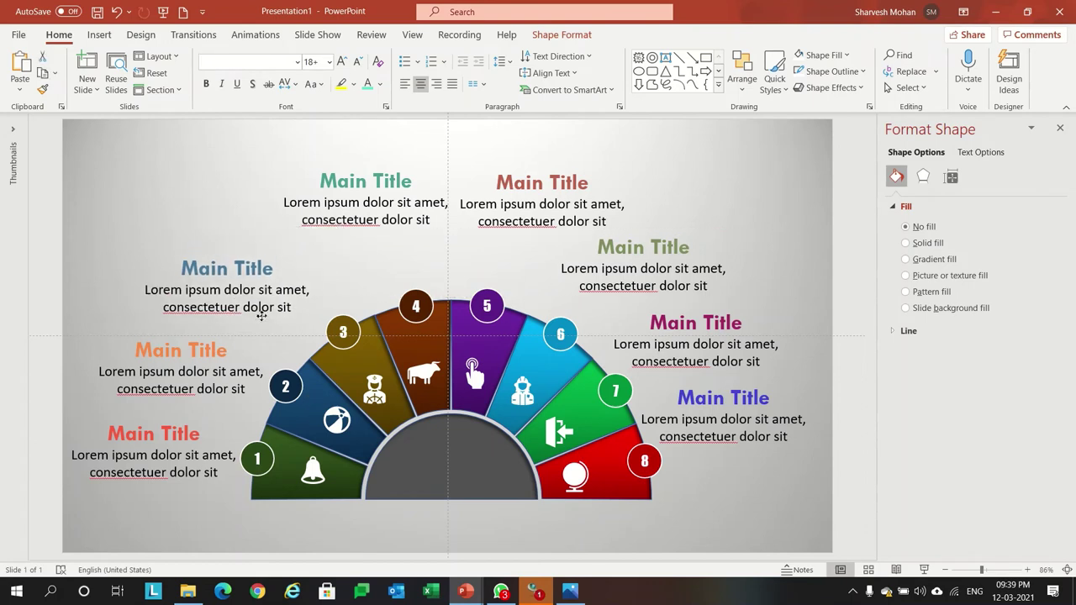
{"action": "left_click", "coordinate": [359, 217]}
{"action": "left_click_drag", "start_coordinate": [389, 228], "coordinate": [373, 251]}
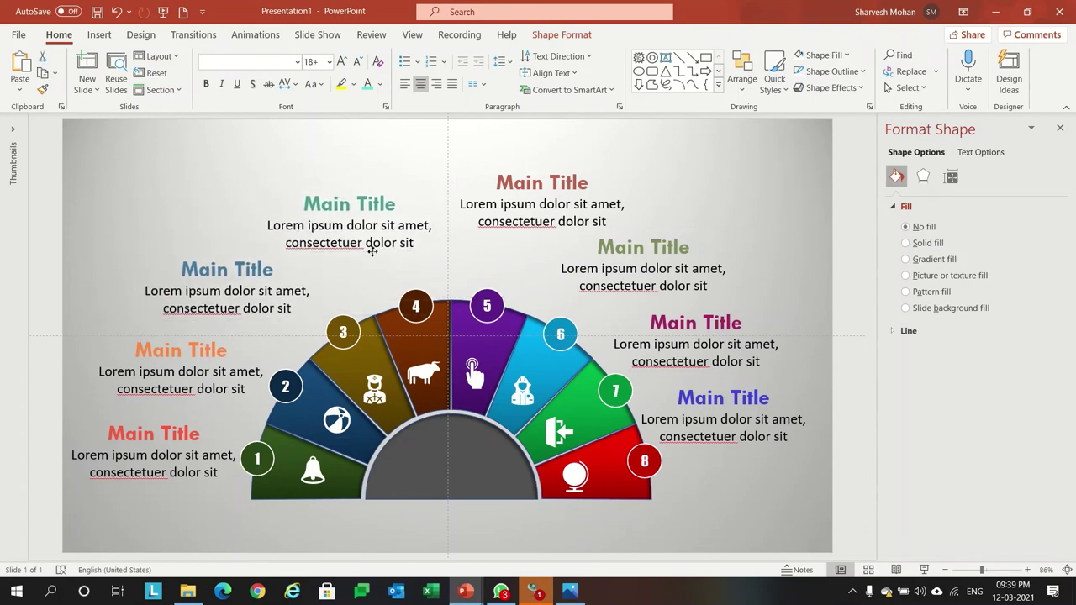
{"action": "left_click", "coordinate": [510, 220]}
{"action": "left_click_drag", "start_coordinate": [510, 231], "coordinate": [494, 249]}
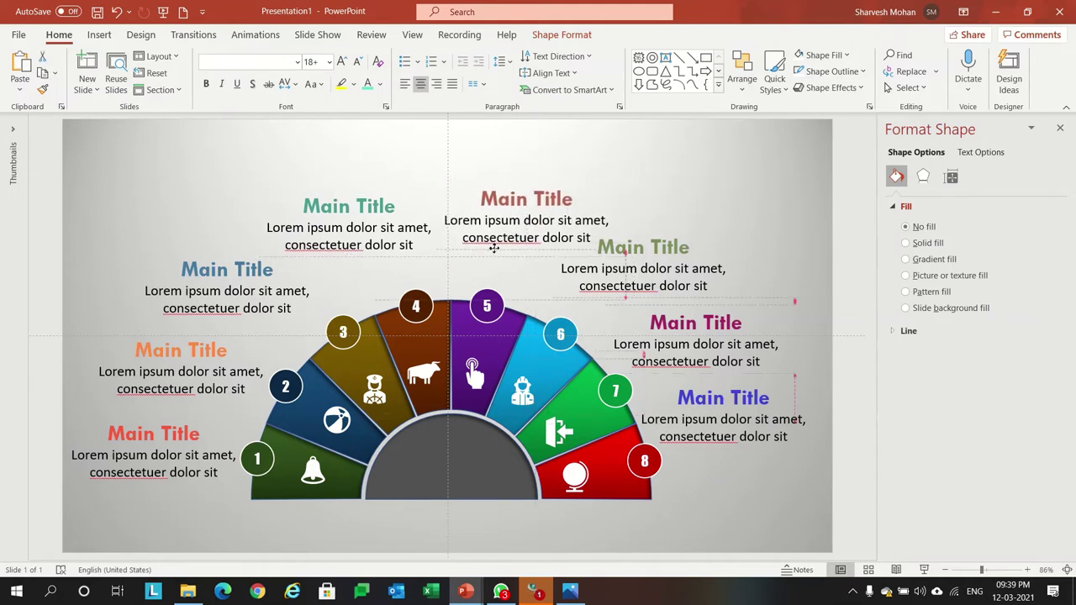
Step: Move the right-hand box to segment 8, magenta to circle 7, olive to circle 6
{"action": "left_click", "coordinate": [748, 437]}
{"action": "mouse_move", "coordinate": [752, 451]}
{"action": "left_mouse_down"}
{"action": "mouse_move", "coordinate": [764, 496]}
{"action": "mouse_move", "coordinate": [779, 502]}
{"action": "left_mouse_up"}
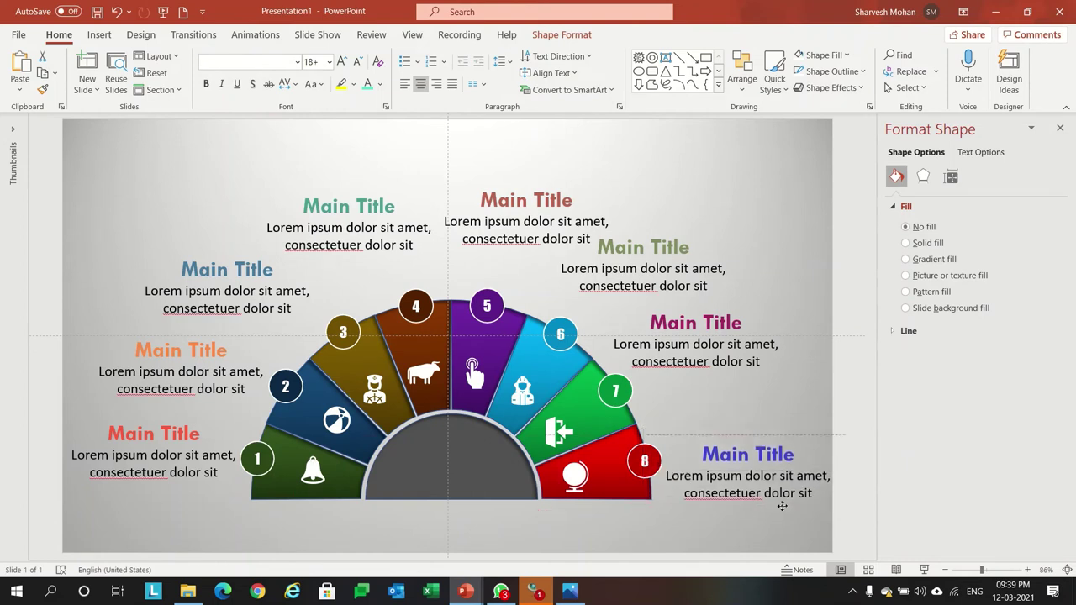
{"action": "left_click_drag", "start_coordinate": [745, 373], "coordinate": [773, 407]}
{"action": "left_click", "coordinate": [626, 290]}
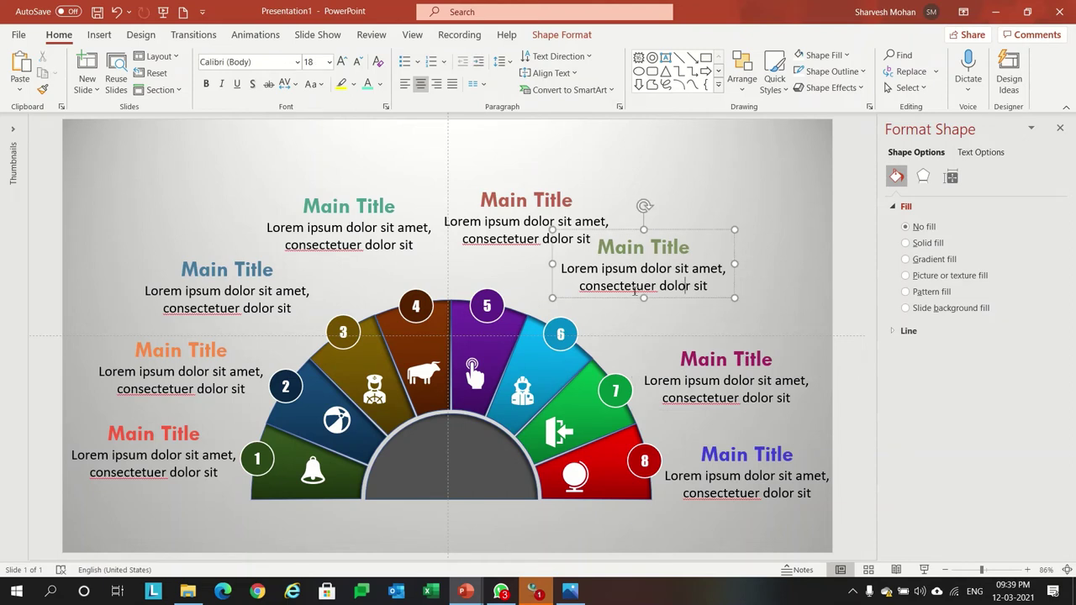
{"action": "left_click_drag", "start_coordinate": [635, 299], "coordinate": [661, 337]}
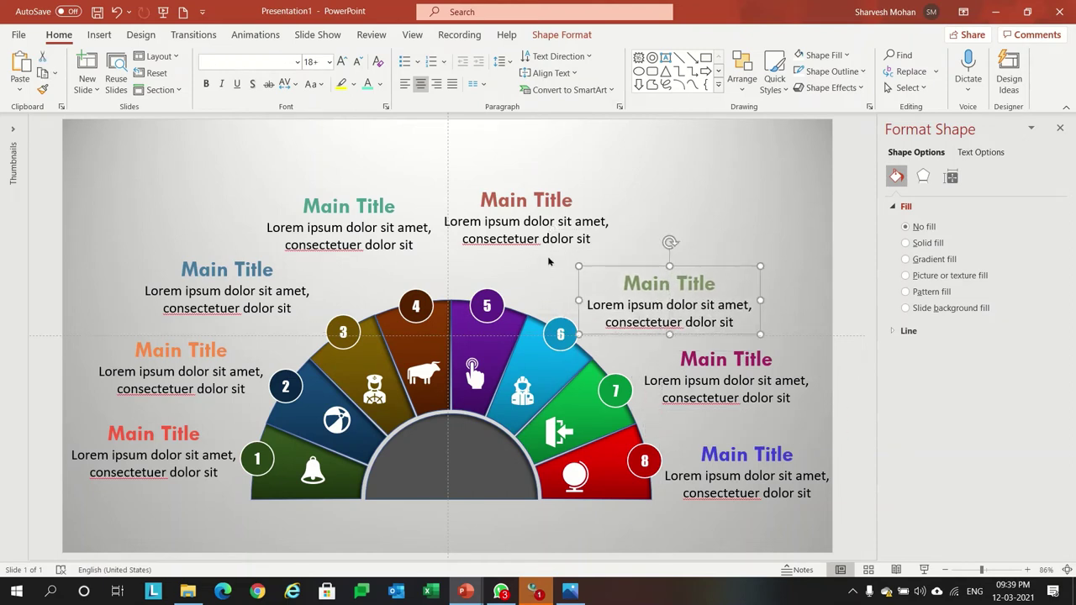
{"action": "left_click_drag", "start_coordinate": [626, 267], "coordinate": [626, 266]}
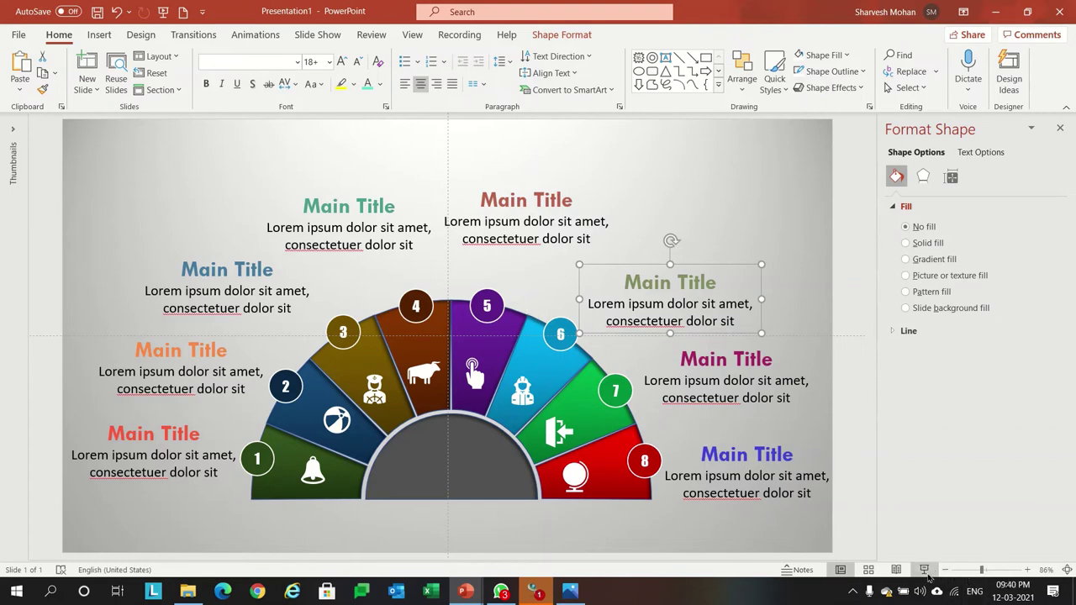
Step: Preview the slide, then type 'Title Slide' into the grey centre semicircle
{"action": "left_click", "coordinate": [923, 570]}
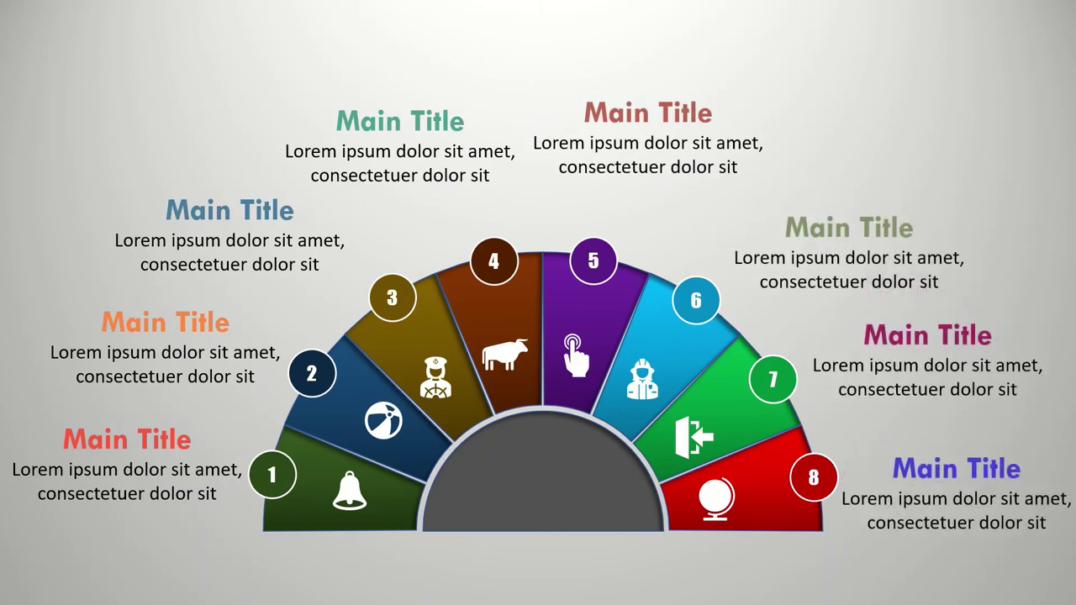
{"action": "key", "text": "Escape"}
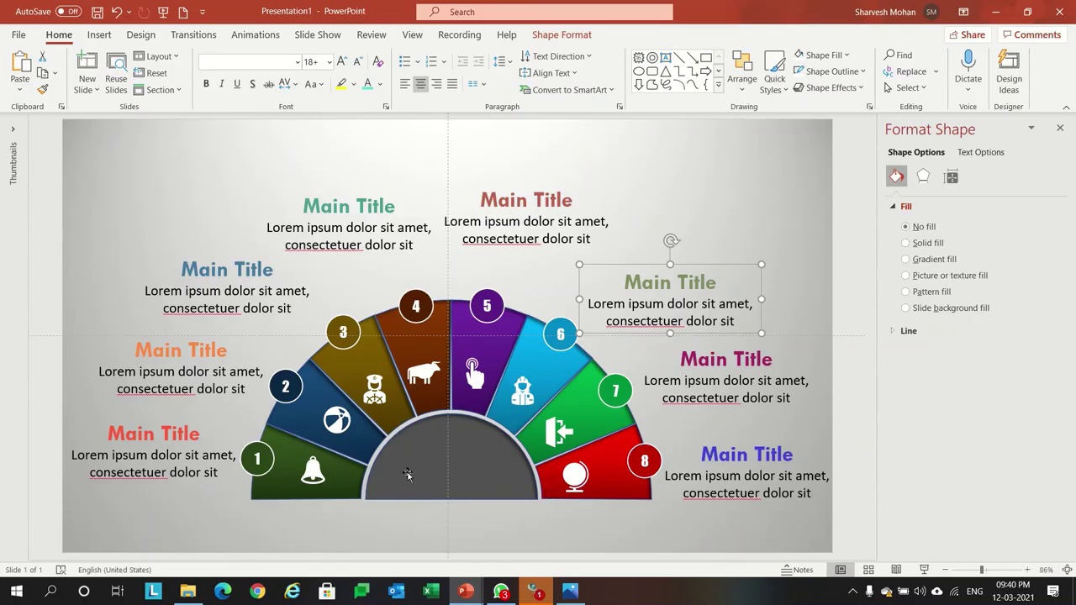
{"action": "left_click", "coordinate": [411, 470]}
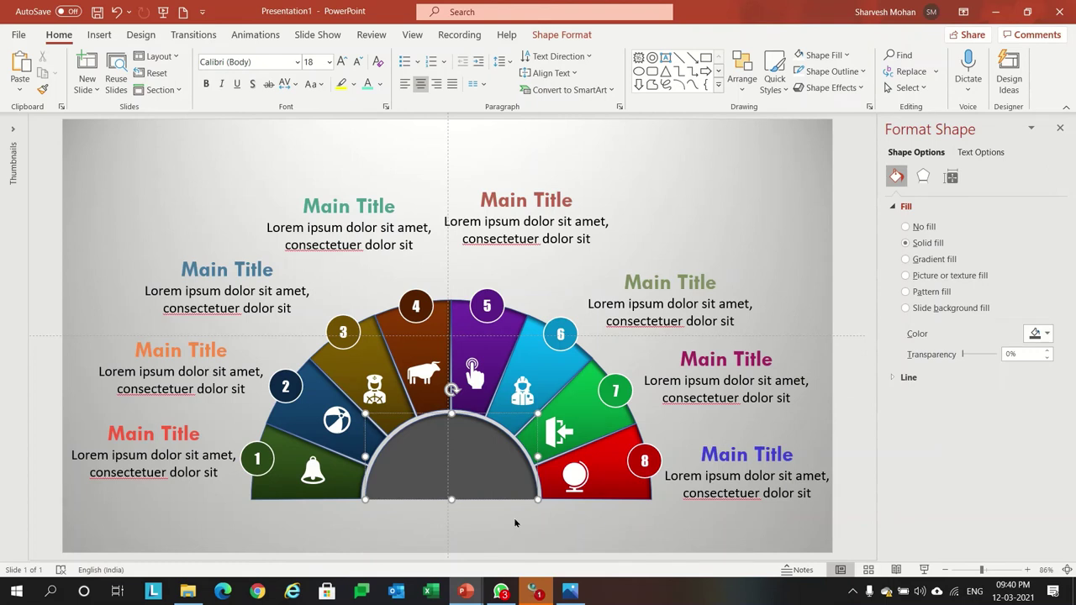
{"action": "type", "text": "Title"}
{"action": "type", "text": "Slide"}
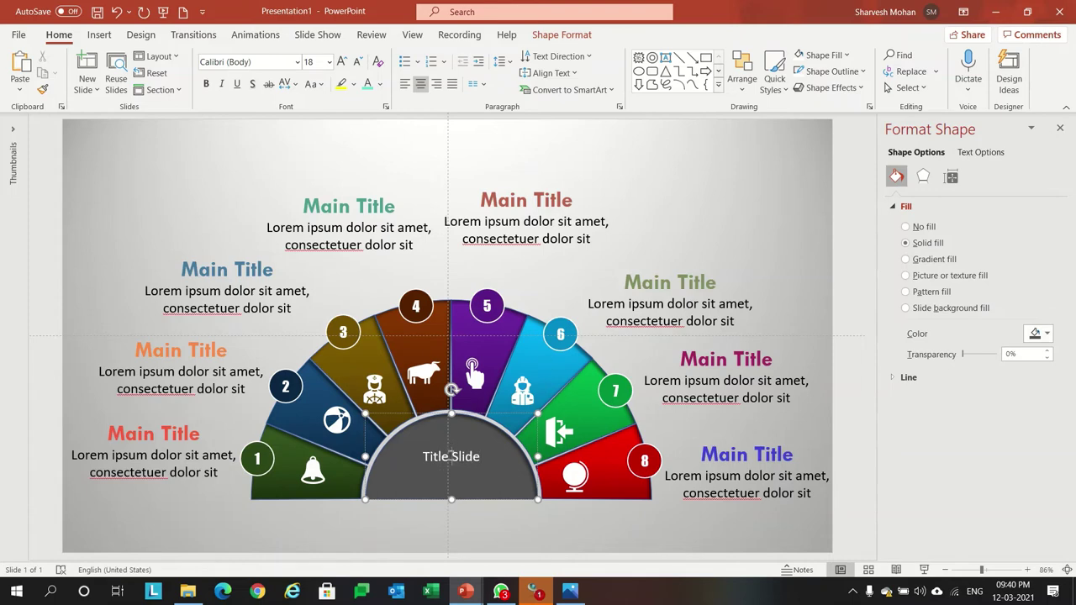
Step: Set the 'Title Slide' text font to Arial Black
{"action": "left_click_drag", "start_coordinate": [424, 457], "coordinate": [470, 454]}
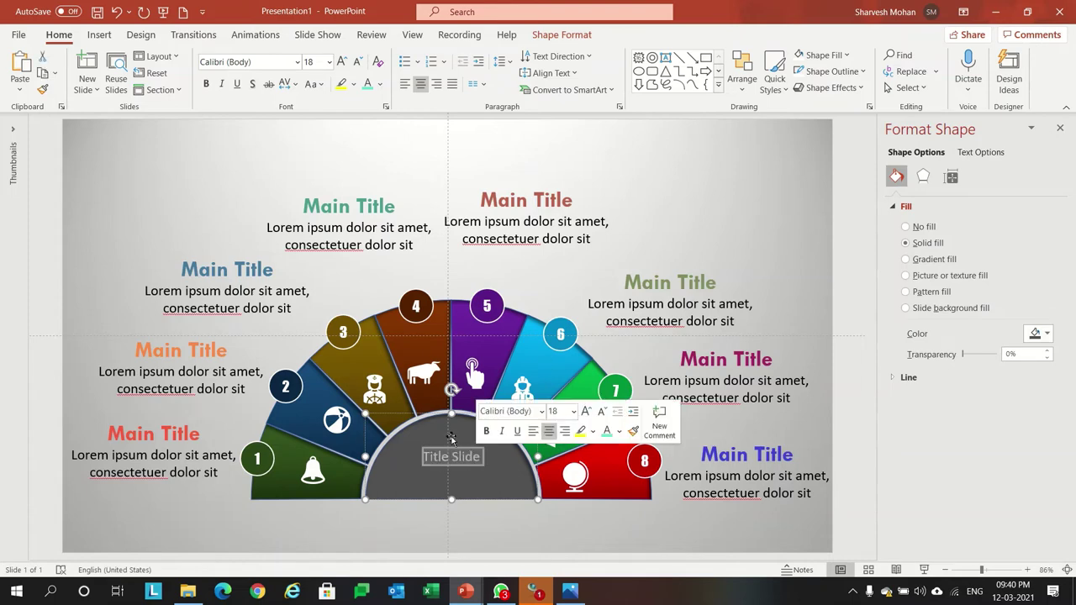
{"action": "left_click", "coordinate": [287, 63]}
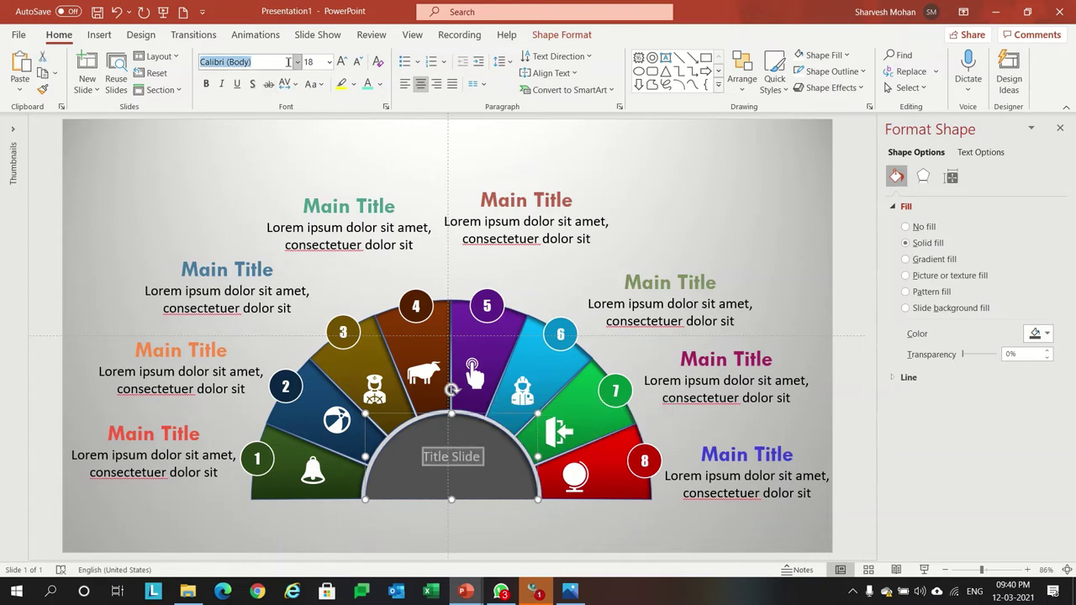
{"action": "type", "text": "arial"}
{"action": "left_click", "coordinate": [297, 62]}
{"action": "left_click", "coordinate": [244, 442]}
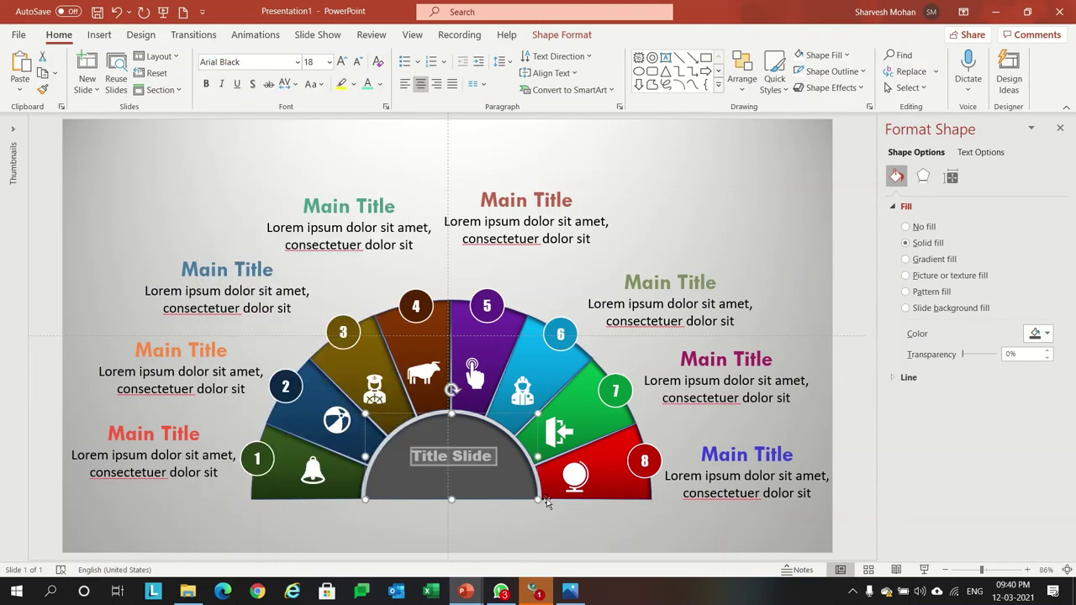
{"action": "left_click", "coordinate": [458, 477]}
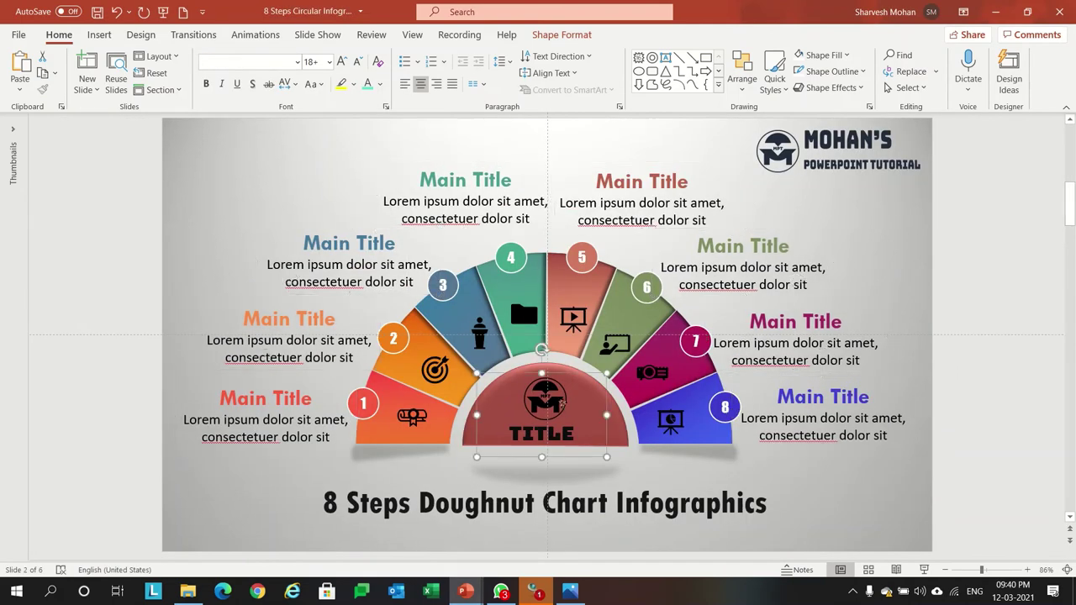
Step: Paste the M logo onto the centre semicircle and push 'Title Slide' down a line
{"action": "left_click", "coordinate": [575, 406]}
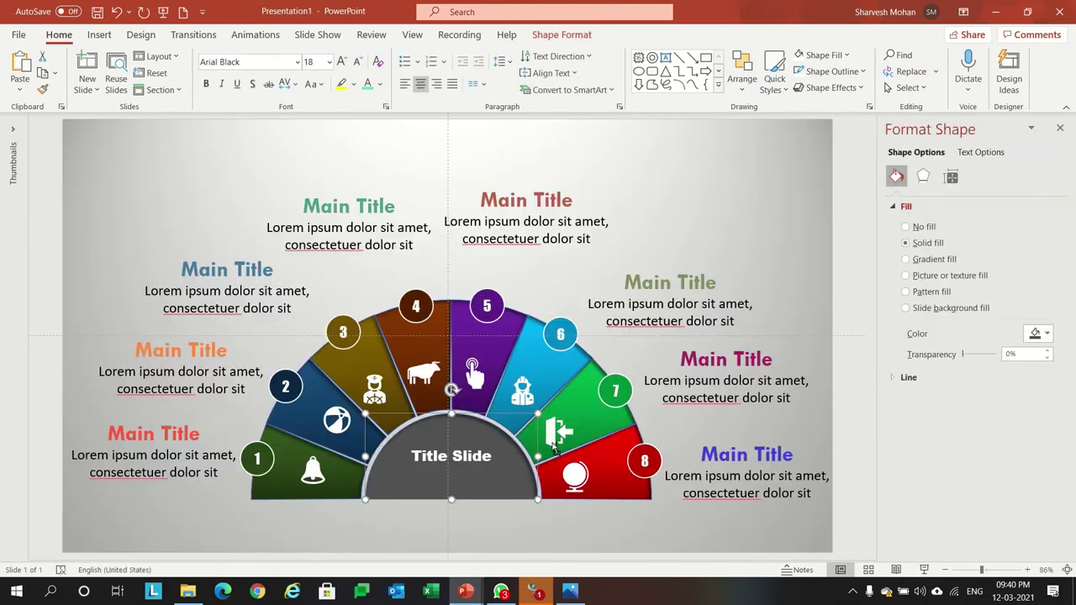
{"action": "key", "text": "ctrl+v"}
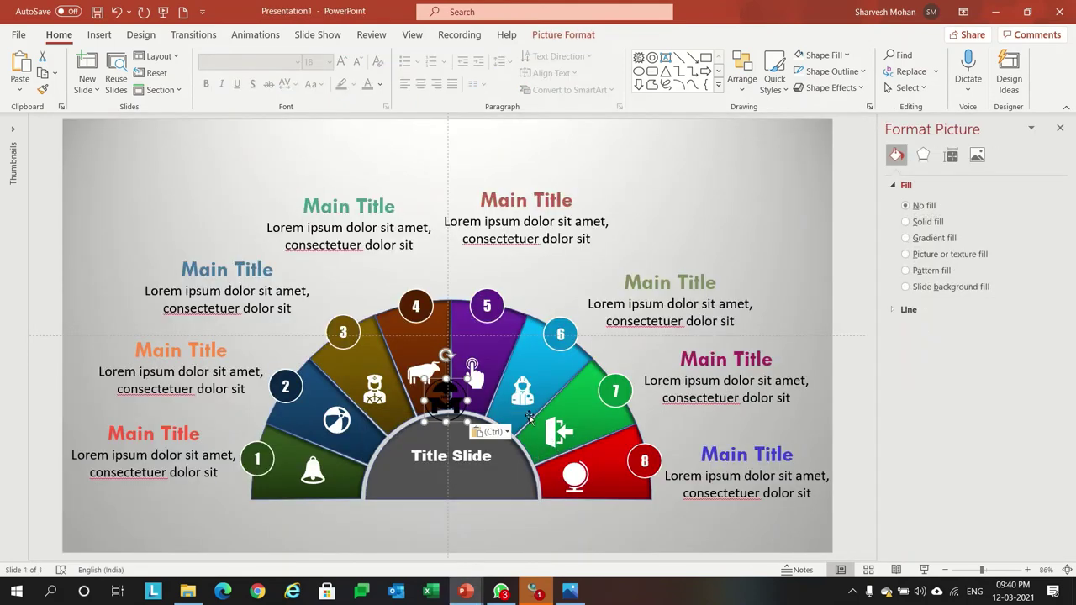
{"action": "left_click_drag", "start_coordinate": [454, 414], "coordinate": [461, 504]}
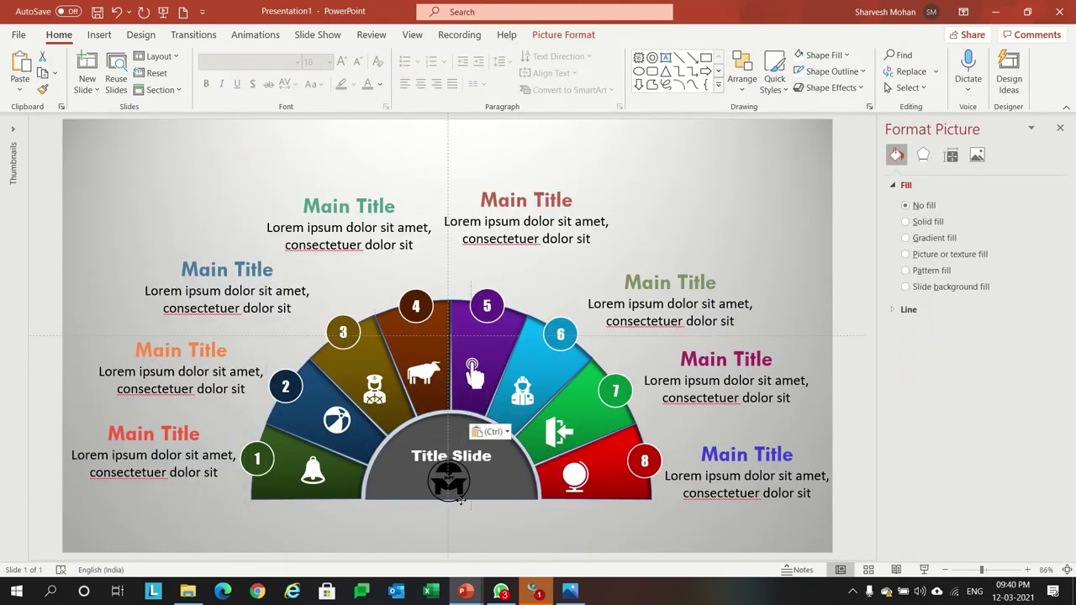
{"action": "left_click", "coordinate": [477, 455]}
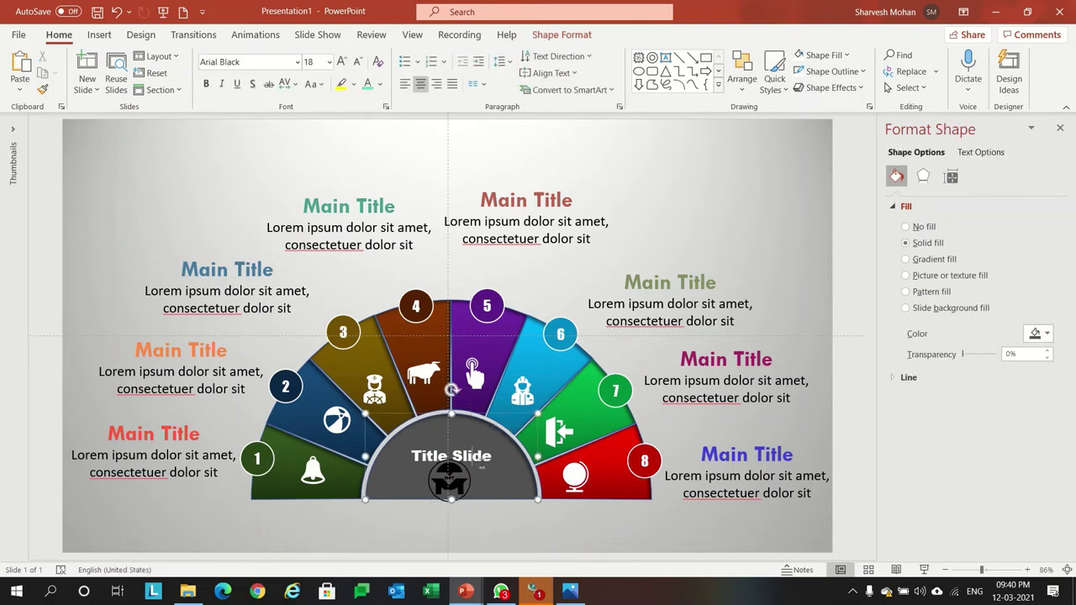
{"action": "left_click", "coordinate": [414, 455]}
{"action": "key", "text": "Return"}
{"action": "key", "text": "Return"}
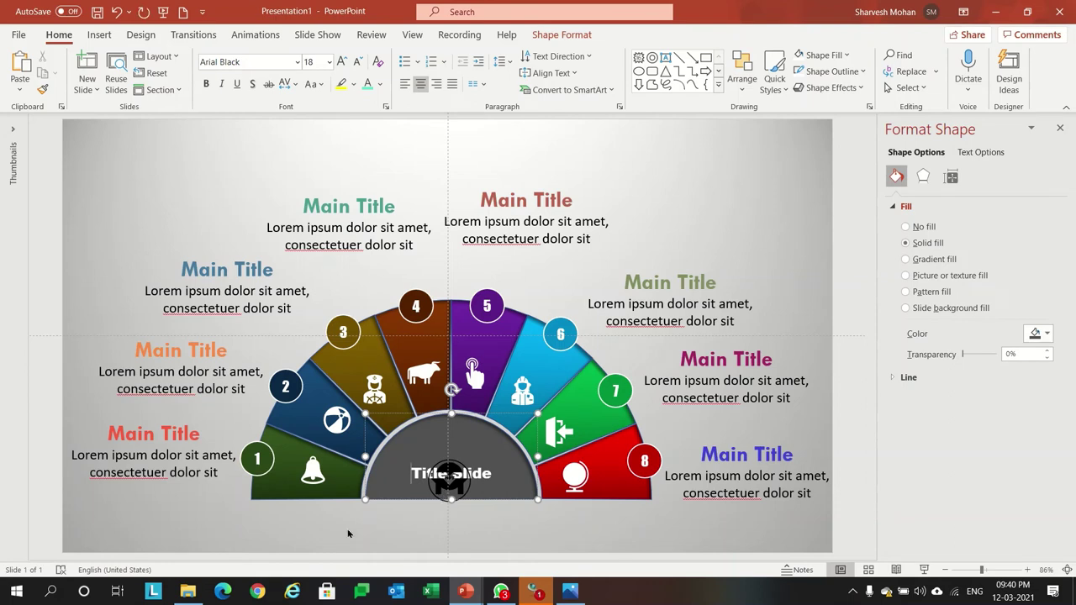
Step: Move the logo above the 'Title Slide' text and preview the slide show
{"action": "left_click", "coordinate": [467, 462]}
{"action": "left_click_drag", "start_coordinate": [468, 463], "coordinate": [464, 420]}
{"action": "left_click", "coordinate": [923, 570]}
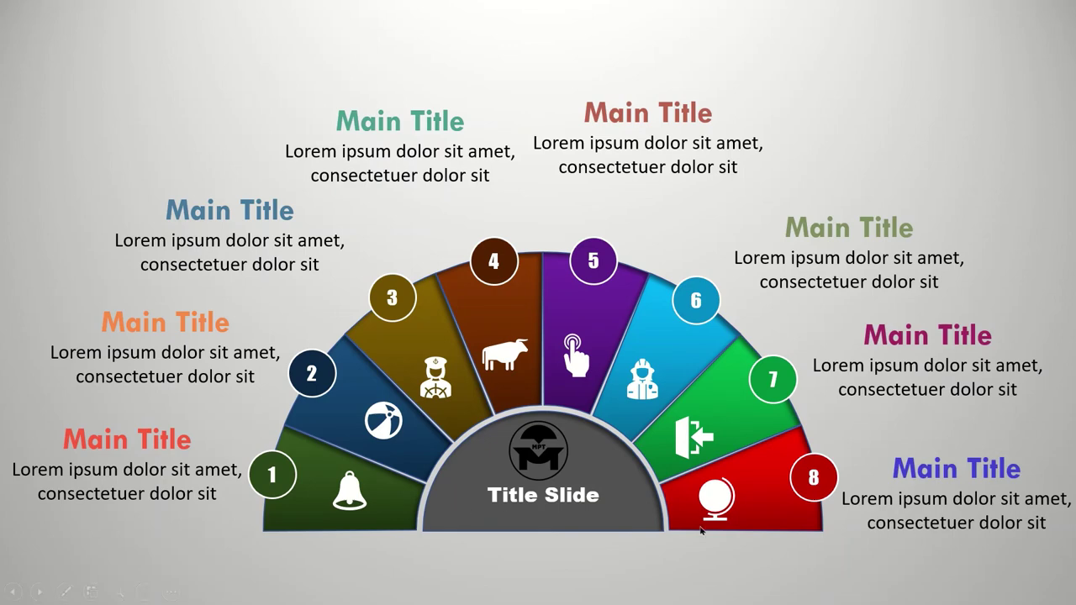
{"action": "key", "text": "Escape"}
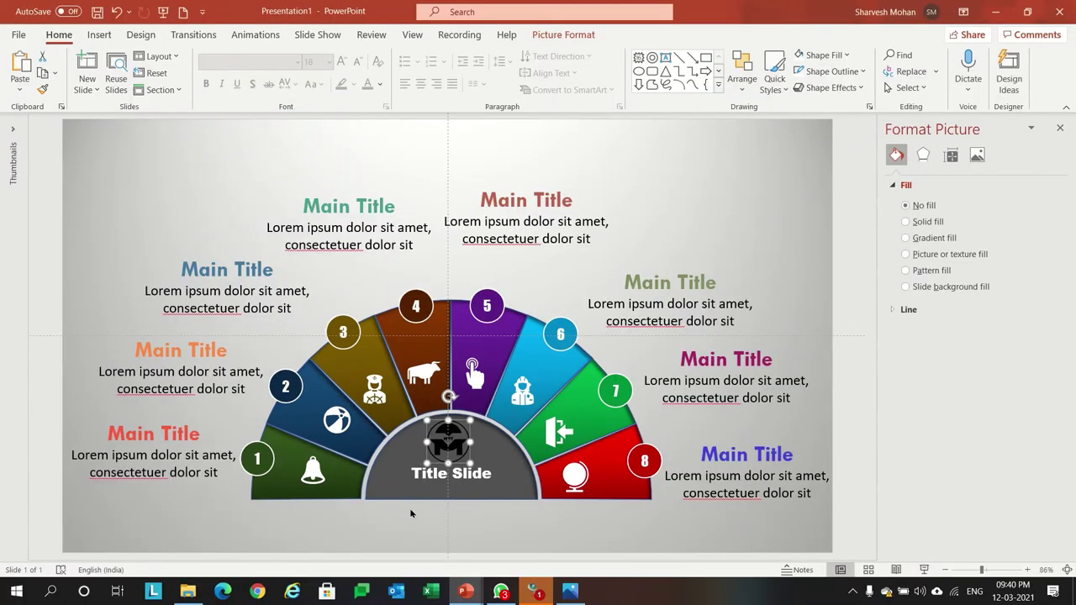
{"action": "left_click", "coordinate": [314, 475]}
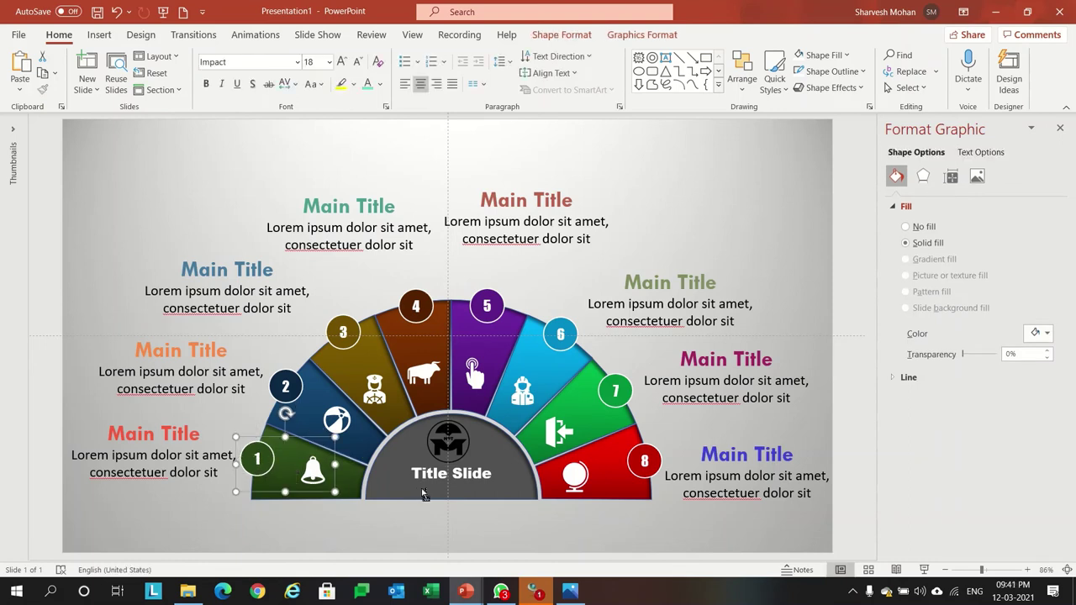
{"action": "left_click", "coordinate": [285, 386]}
{"action": "left_click", "coordinate": [340, 419]}
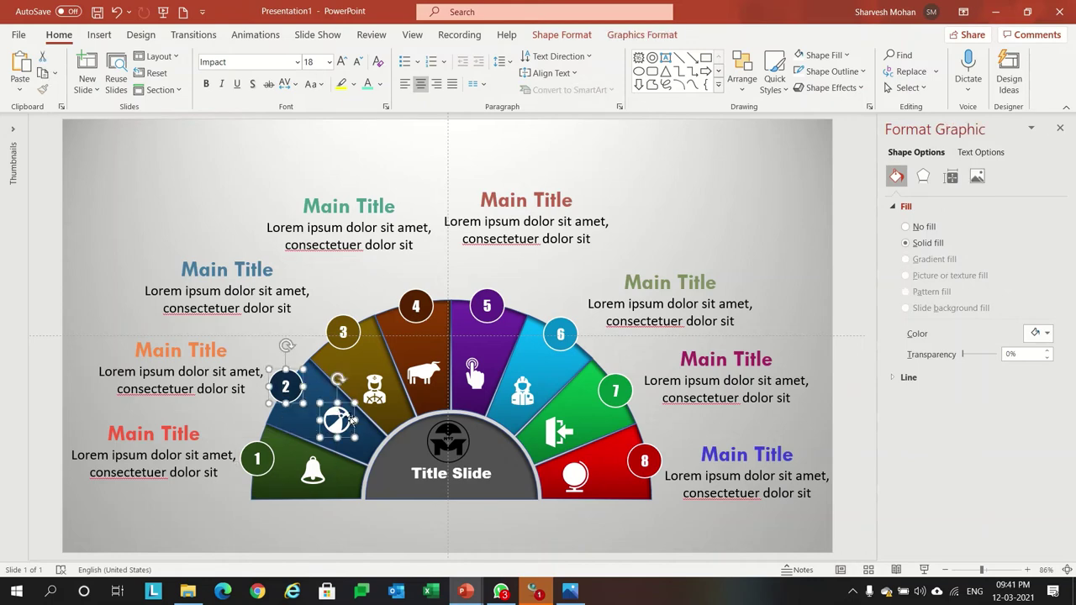
{"action": "left_click", "coordinate": [345, 332]}
{"action": "left_click", "coordinate": [374, 388]}
{"action": "left_click", "coordinate": [423, 374]}
{"action": "left_click", "coordinate": [473, 374]}
{"action": "left_click", "coordinate": [522, 389]}
{"action": "left_click", "coordinate": [559, 433]}
{"action": "left_click", "coordinate": [643, 467]}
{"action": "left_click", "coordinate": [507, 486]}
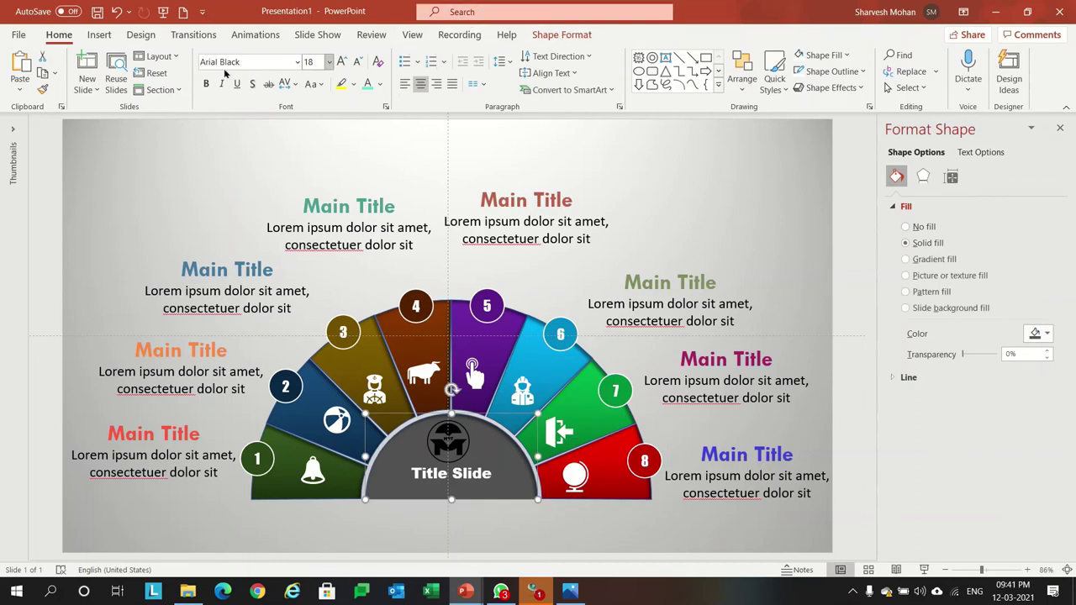
Step: Give the first semicircle segment a Wipe entrance animation from the right
{"action": "left_click", "coordinate": [252, 35]}
{"action": "left_click", "coordinate": [1060, 128]}
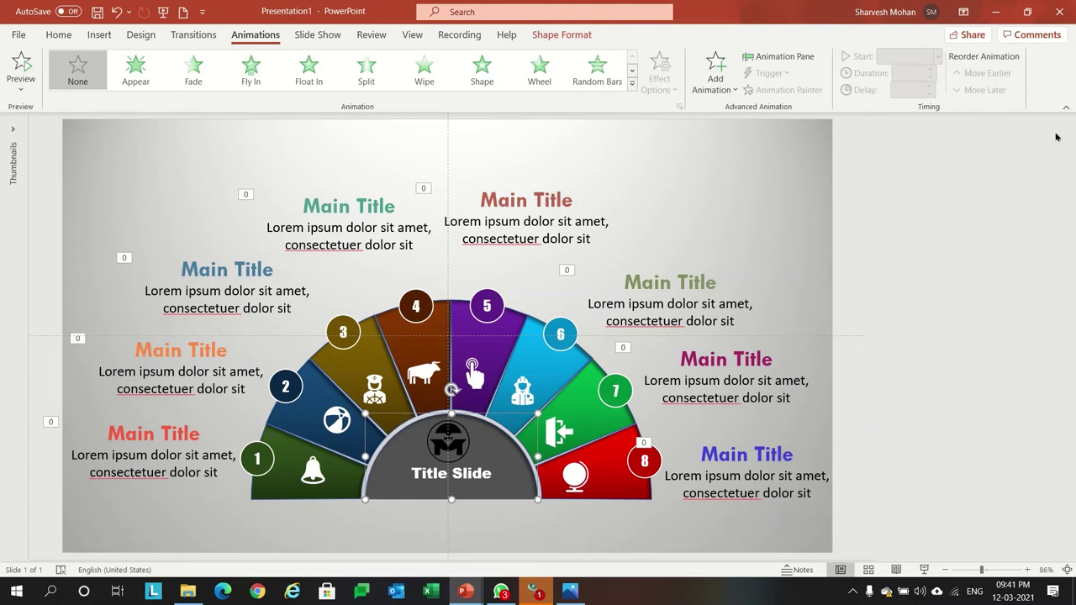
{"action": "left_click", "coordinate": [716, 72]}
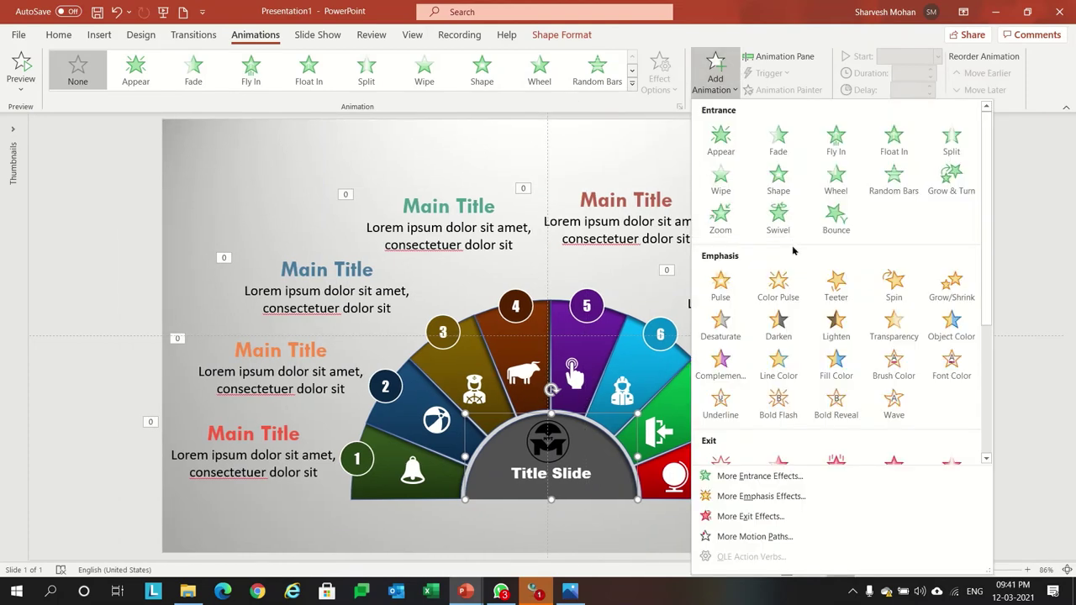
{"action": "left_click", "coordinate": [631, 87]}
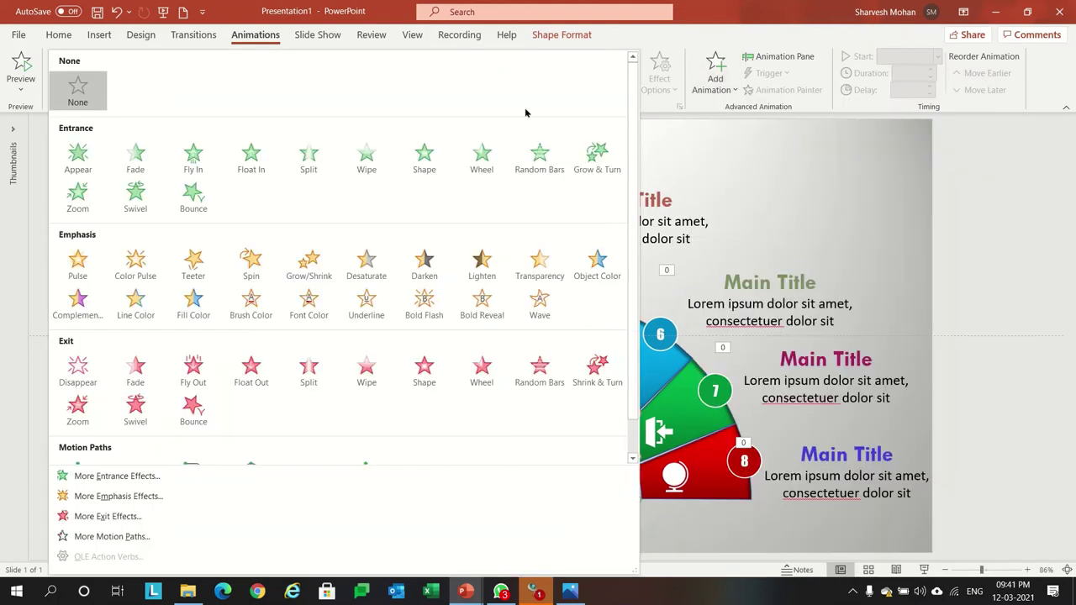
{"action": "left_click", "coordinate": [76, 189]}
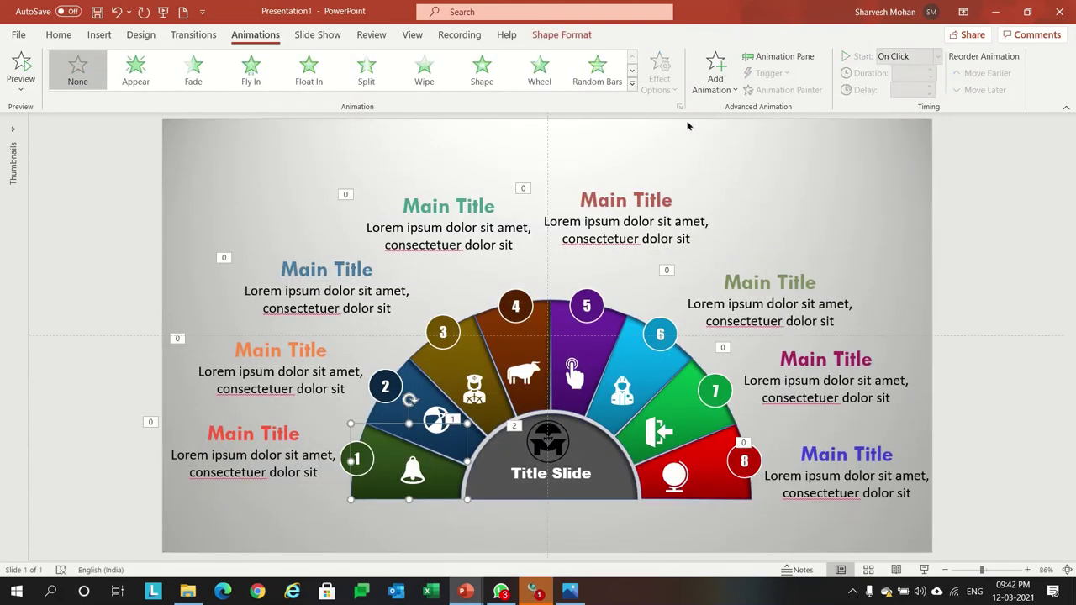
{"action": "left_click", "coordinate": [716, 71]}
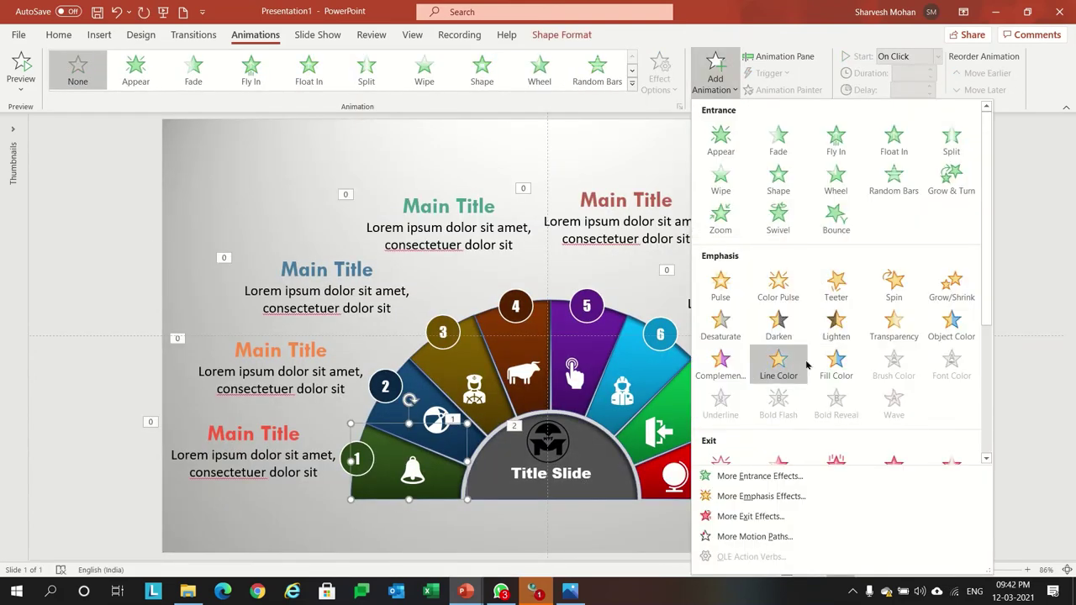
{"action": "left_click", "coordinate": [424, 71]}
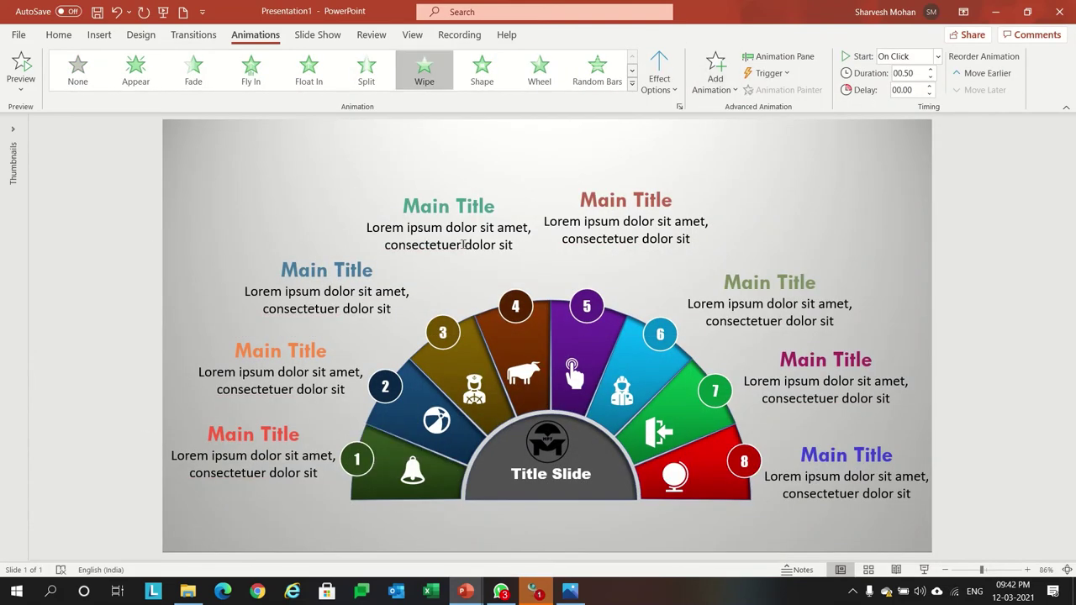
{"action": "left_click", "coordinate": [659, 84]}
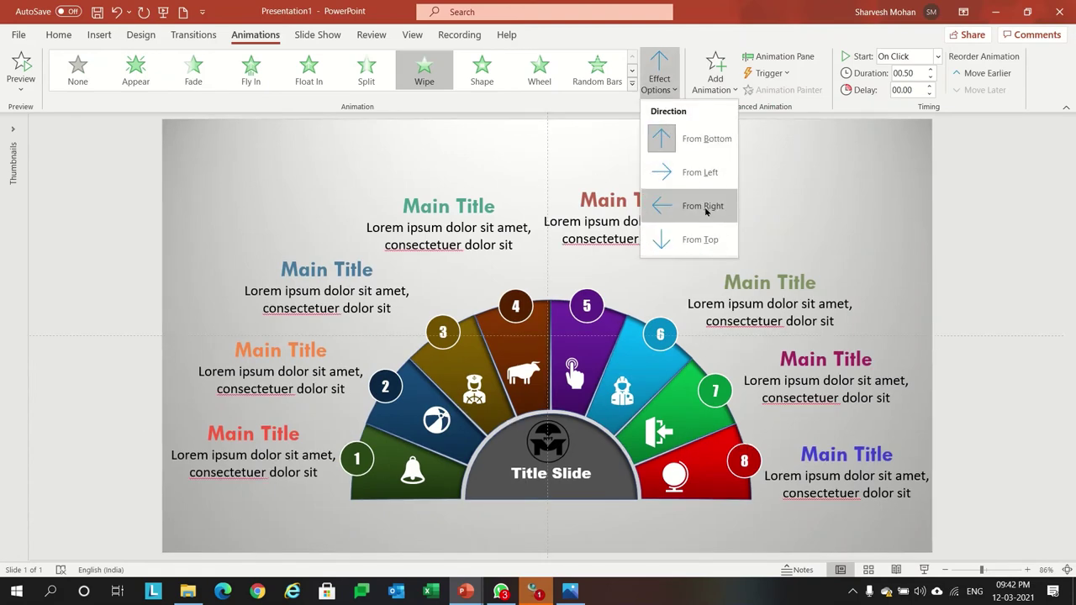
{"action": "left_click", "coordinate": [707, 211]}
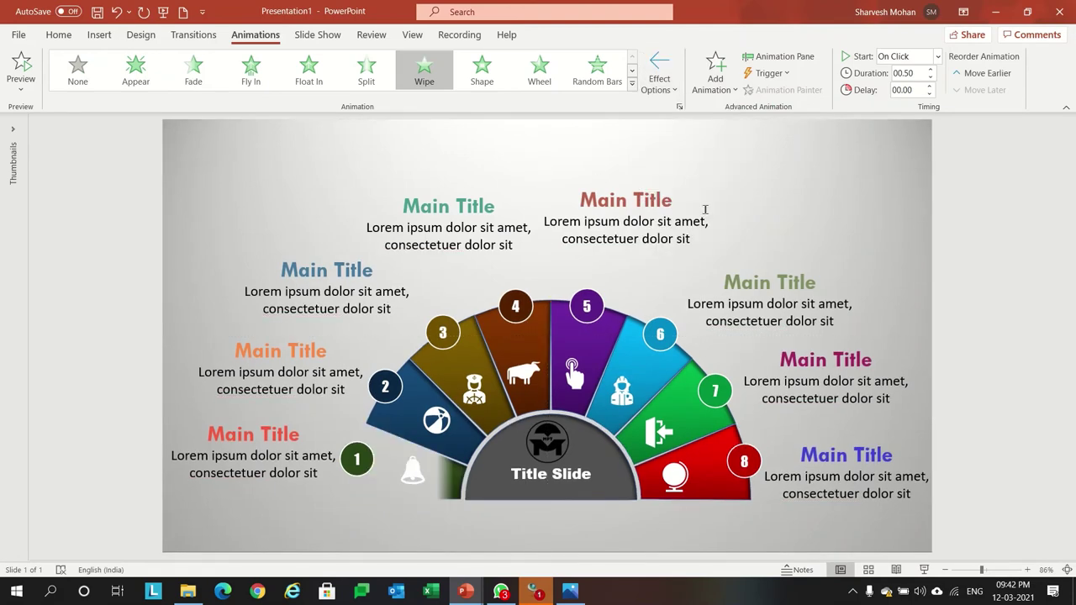
Step: Copy an animated shape's animation with Animation Painter onto another segment
{"action": "left_click", "coordinate": [260, 436]}
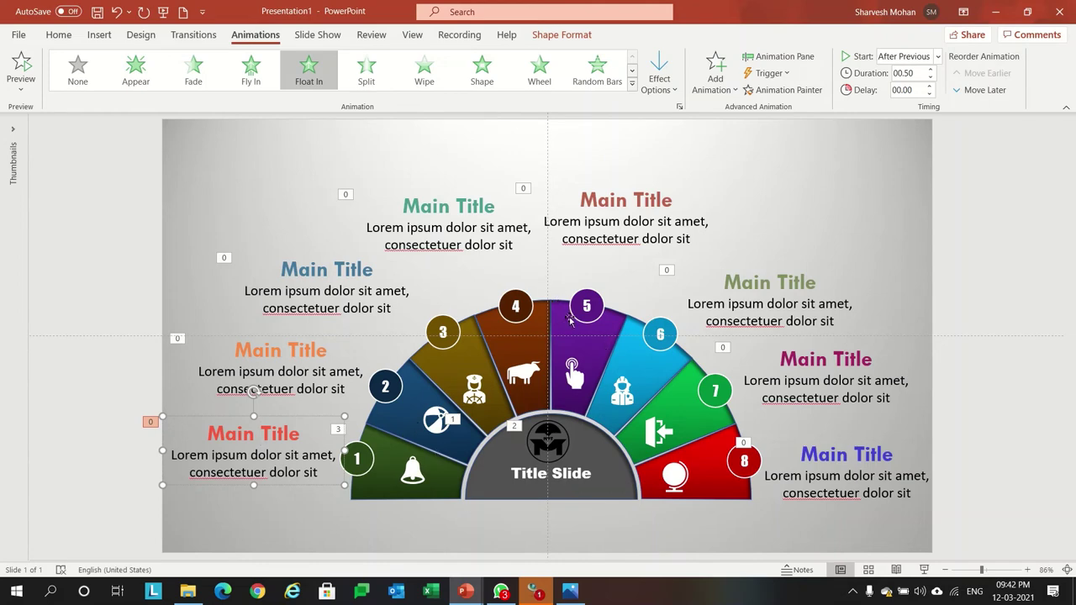
{"action": "left_click", "coordinate": [551, 470]}
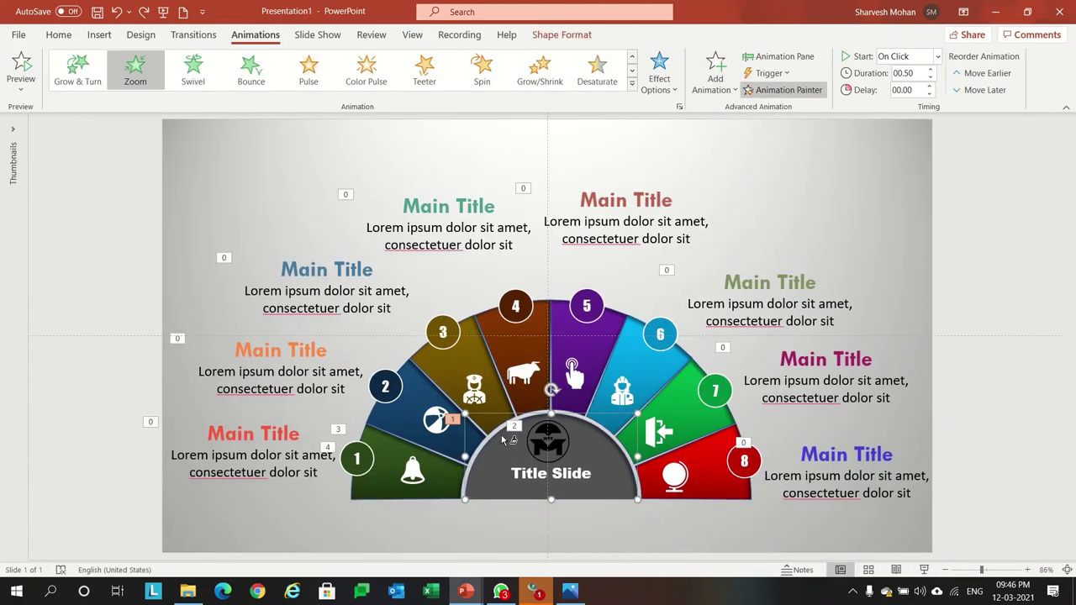
{"action": "left_click", "coordinate": [660, 433]}
{"action": "left_click", "coordinate": [782, 90]}
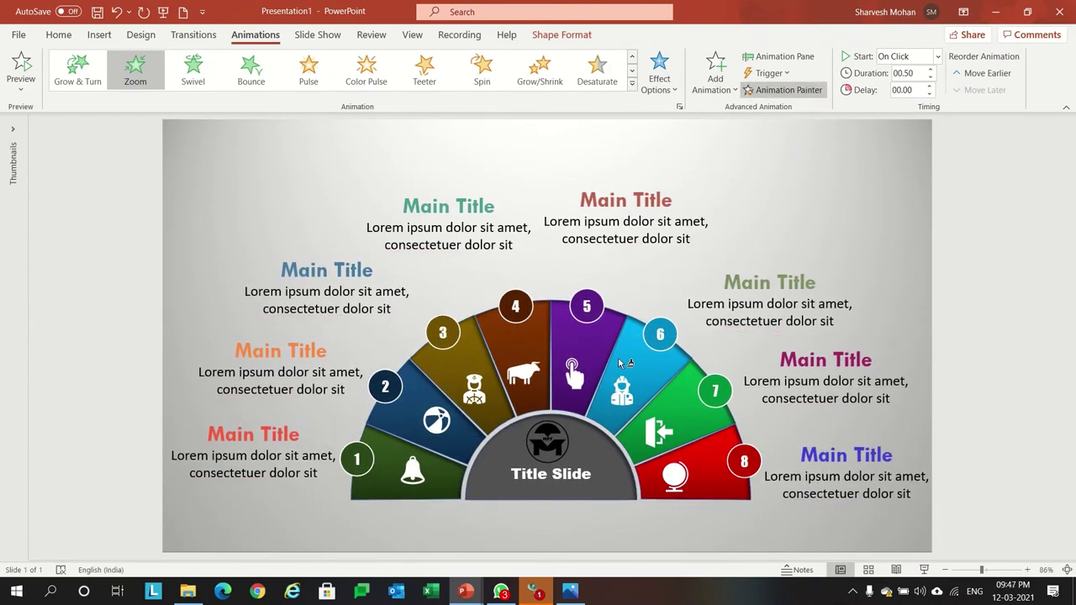
Step: Paint the copied animation onto the remaining left segments and preview the slideshow
{"action": "left_click", "coordinate": [370, 471]}
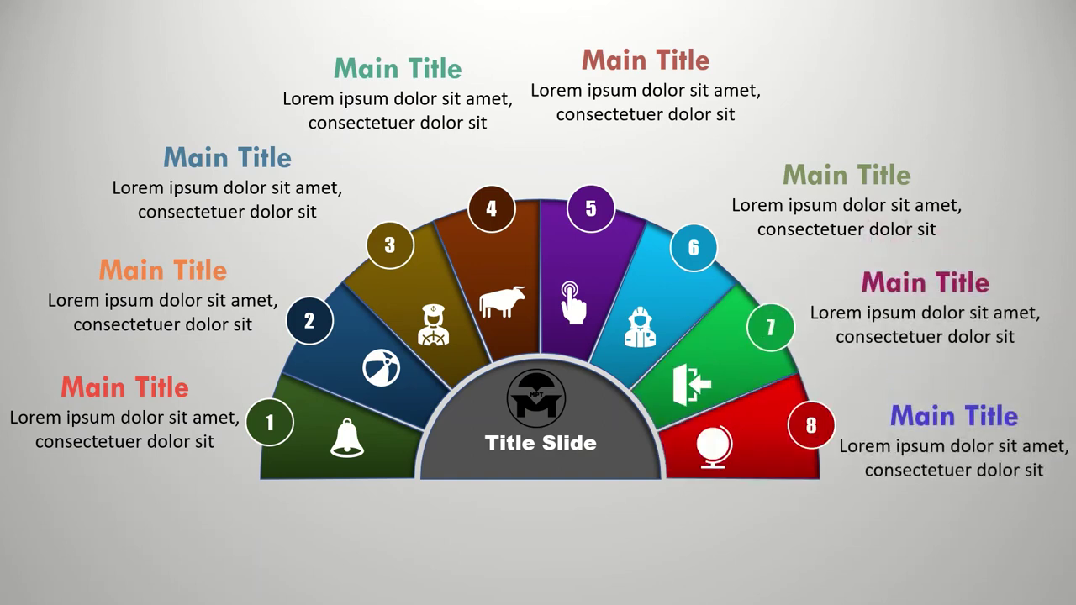
{"action": "key", "text": "Escape"}
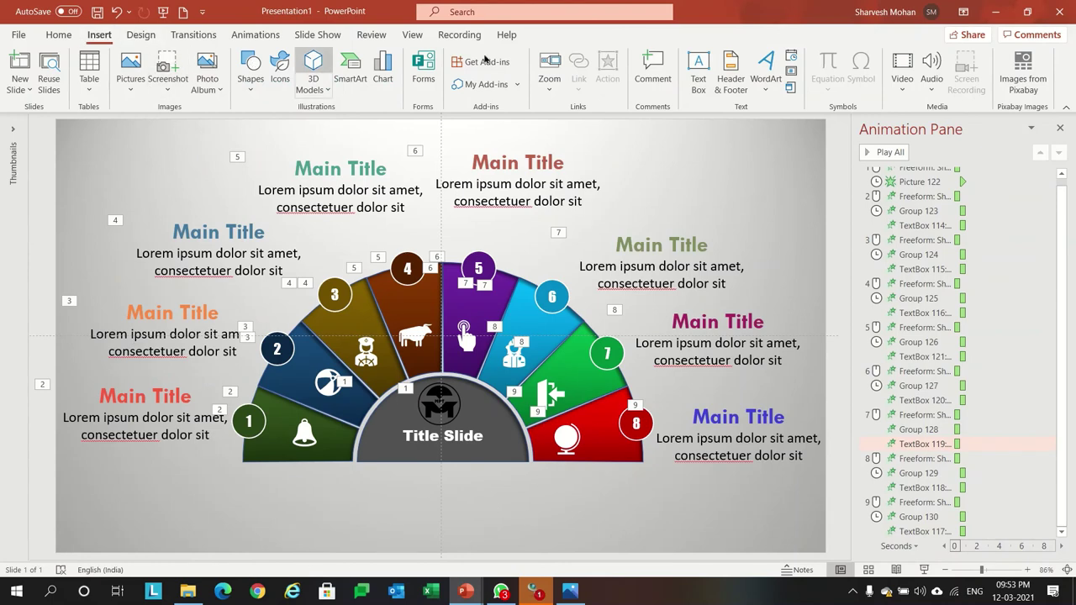
Step: Add a text box below the semicircle reading '8 Steps Doughnut Chart Infographics', spelling-corrected
{"action": "left_click", "coordinate": [698, 69]}
{"action": "left_click", "coordinate": [419, 500]}
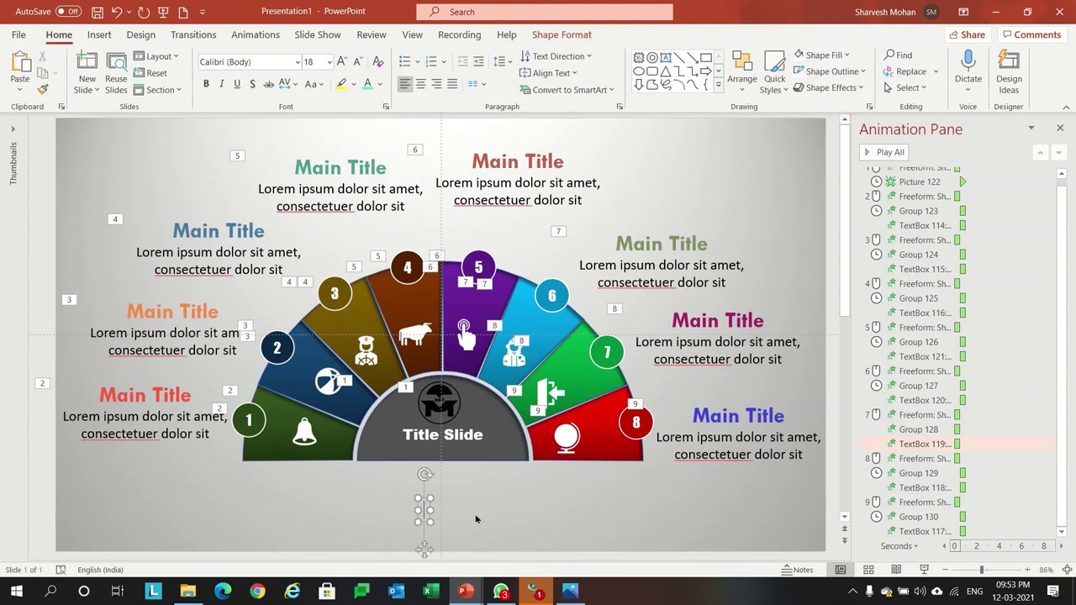
{"action": "type", "text": "9"}
{"action": "key", "text": "BackSpace"}
{"action": "type", "text": "8 Steps C"}
{"action": "key", "text": "BackSpace"}
{"action": "key", "text": "BackSpace"}
{"action": "key", "text": "BackSpace"}
{"action": "type", "text": "s Dougnut Chart Infographics"}
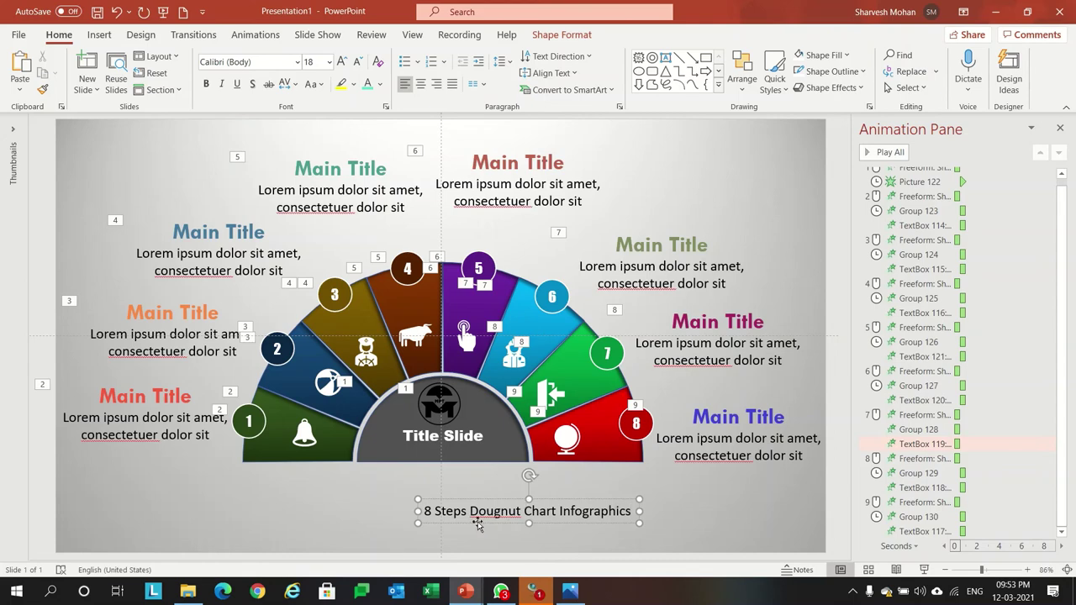
{"action": "right_click", "coordinate": [490, 513]}
{"action": "left_click", "coordinate": [530, 439]}
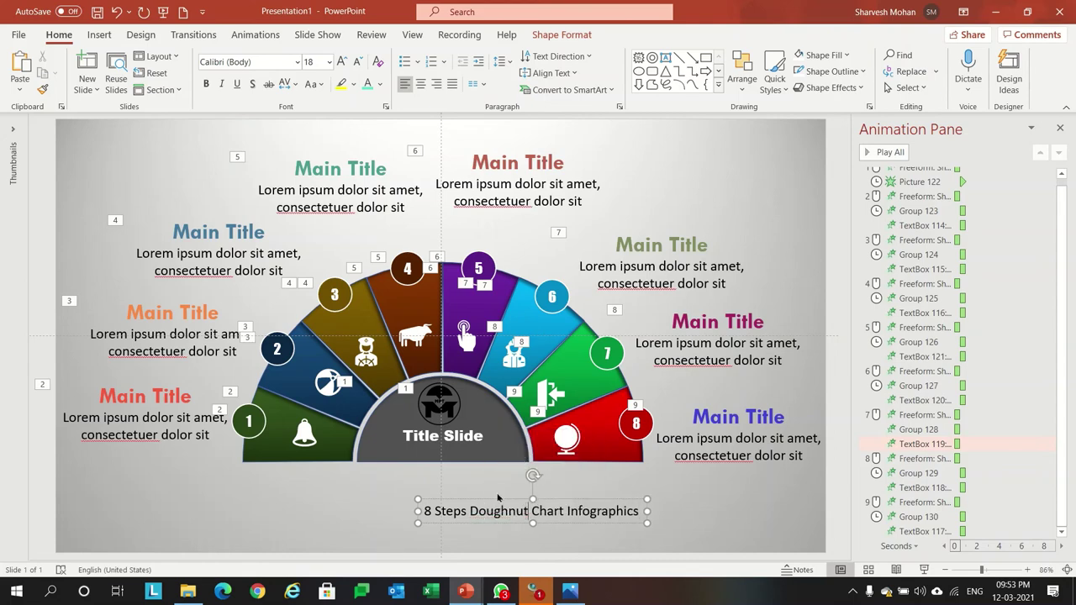
Step: Make the caption Arial Black, larger, and centred beneath the semicircle
{"action": "left_click", "coordinate": [297, 62]}
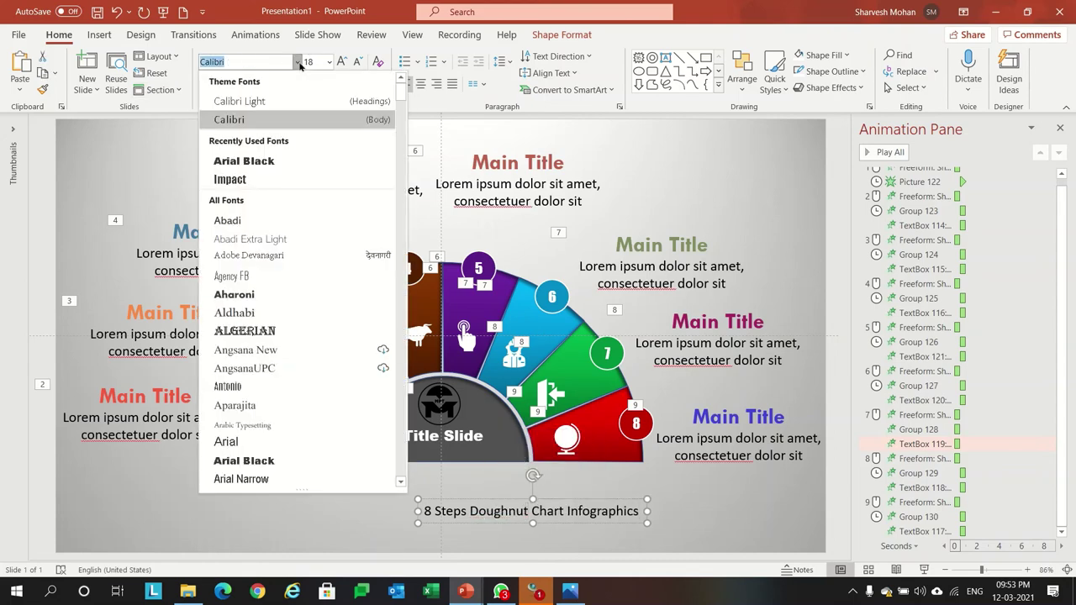
{"action": "left_click", "coordinate": [252, 162]}
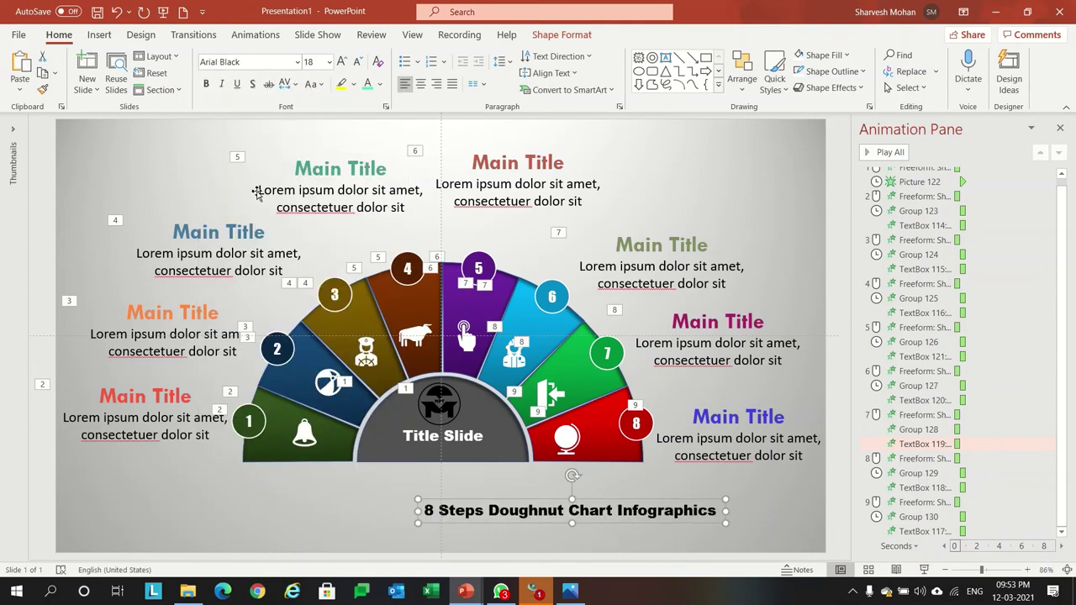
{"action": "left_click", "coordinate": [341, 62]}
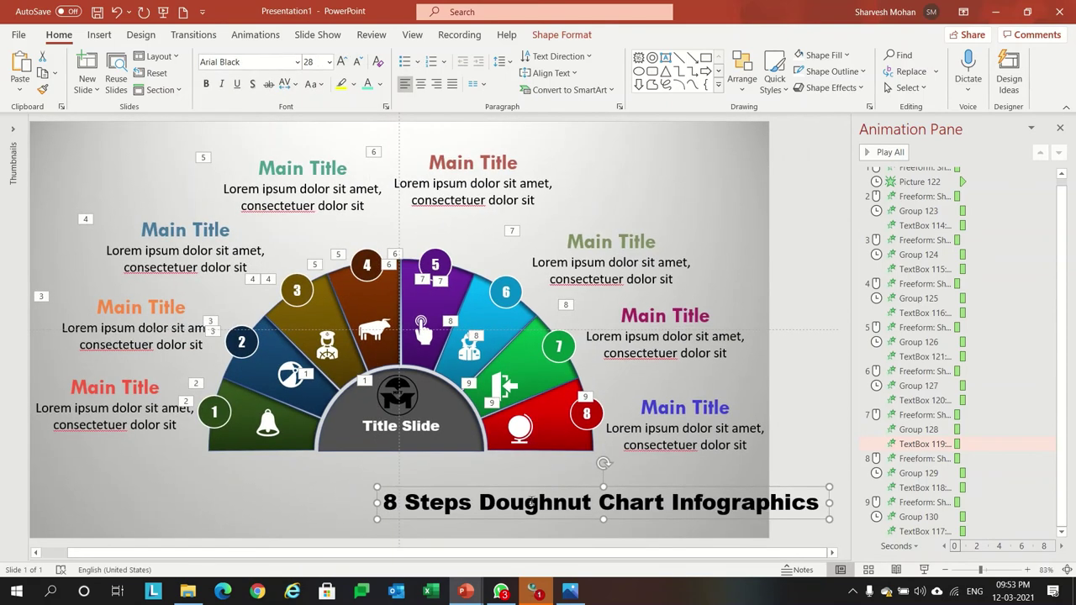
{"action": "left_click_drag", "start_coordinate": [527, 489], "coordinate": [324, 477]}
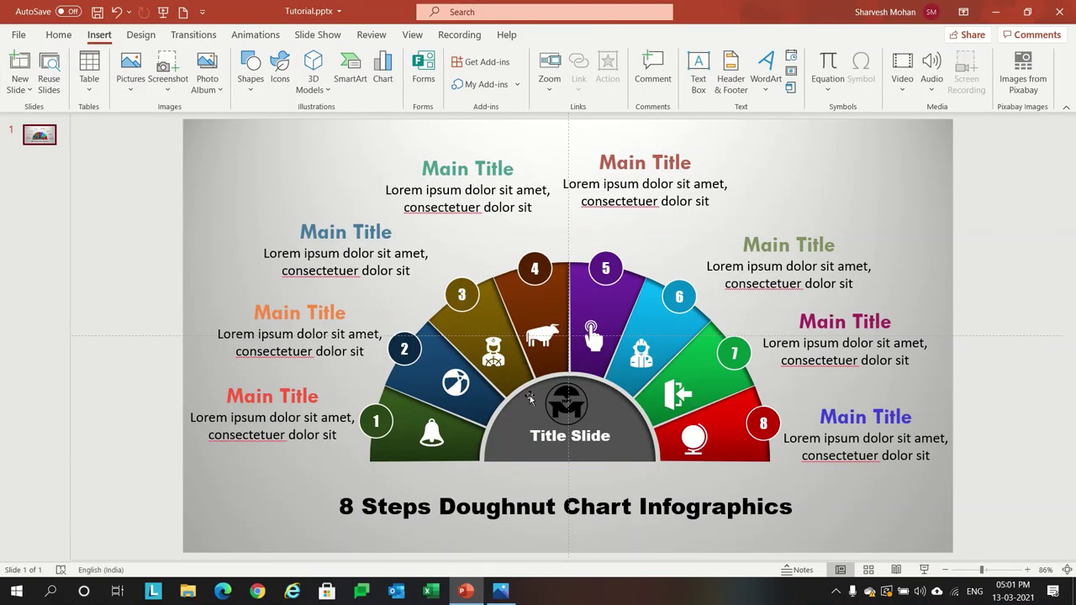
Step: Duplicate the first slide and group every object on the copy
{"action": "right_click", "coordinate": [34, 144]}
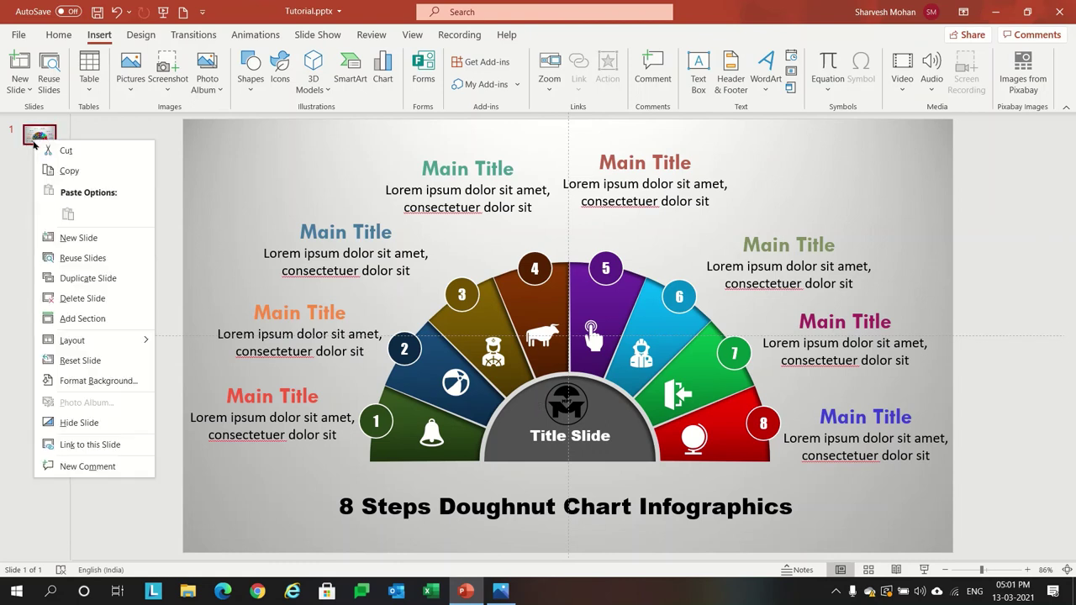
{"action": "left_click", "coordinate": [86, 279]}
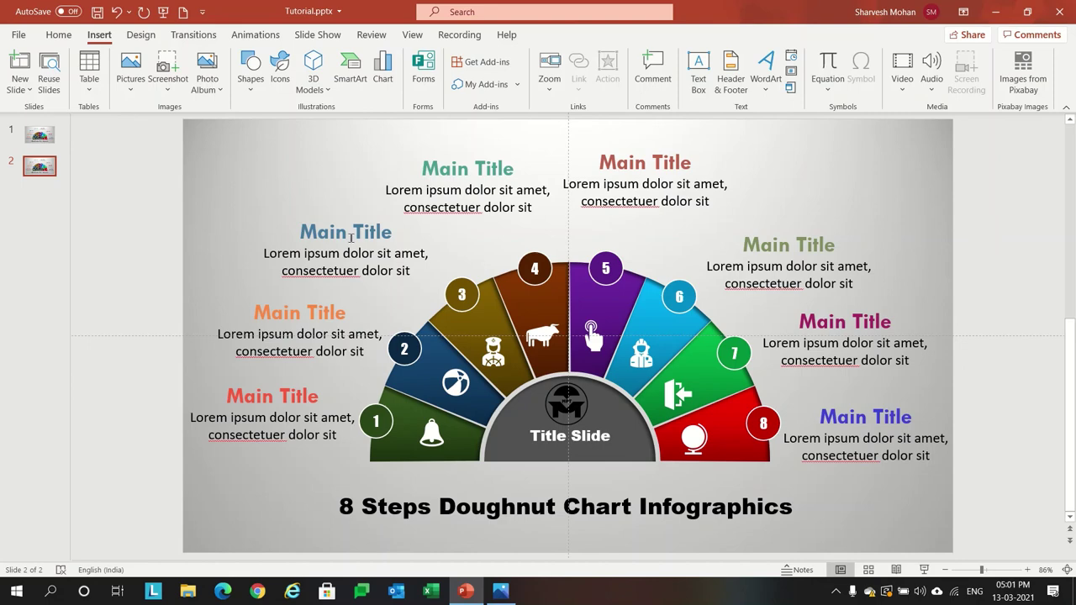
{"action": "key", "text": "ctrl+a"}
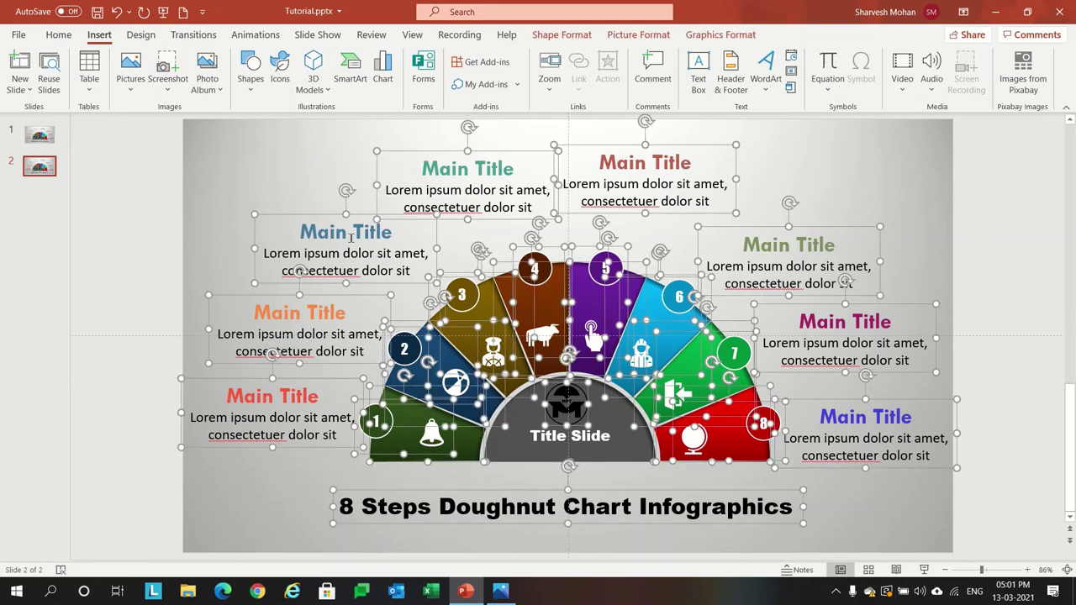
{"action": "key", "text": "ctrl+g"}
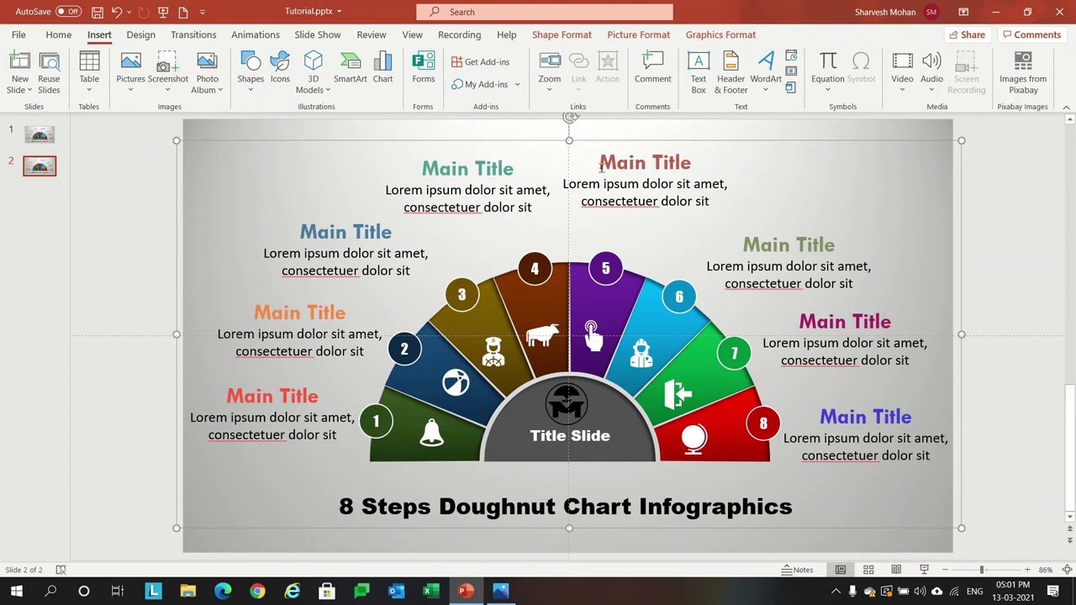
Step: Apply a Parallel 3-D rotation preset to the group and nudge it up
{"action": "left_click", "coordinate": [580, 38]}
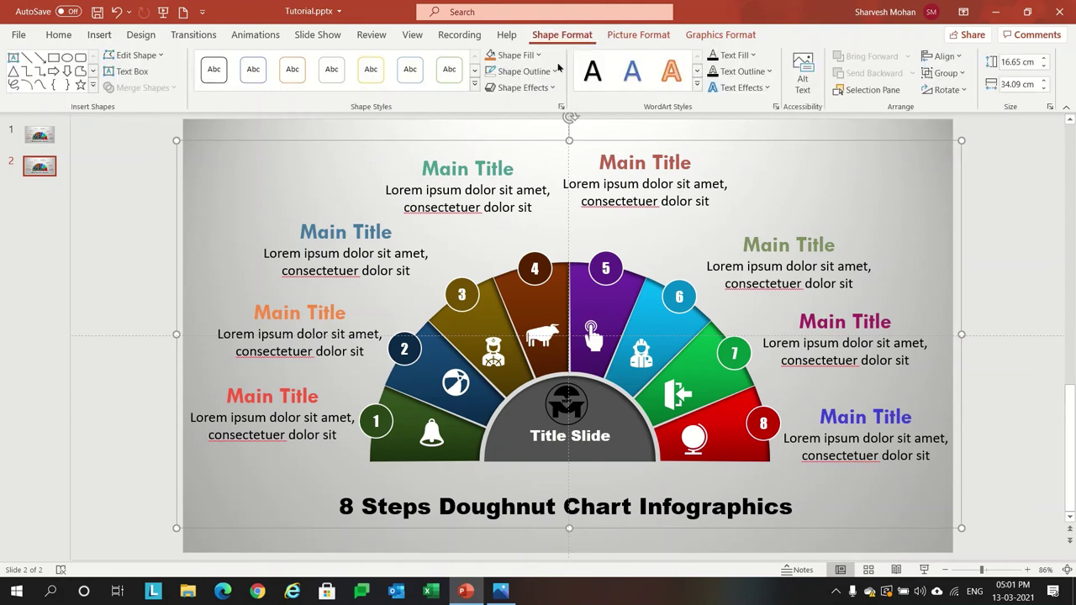
{"action": "left_click", "coordinate": [547, 87]}
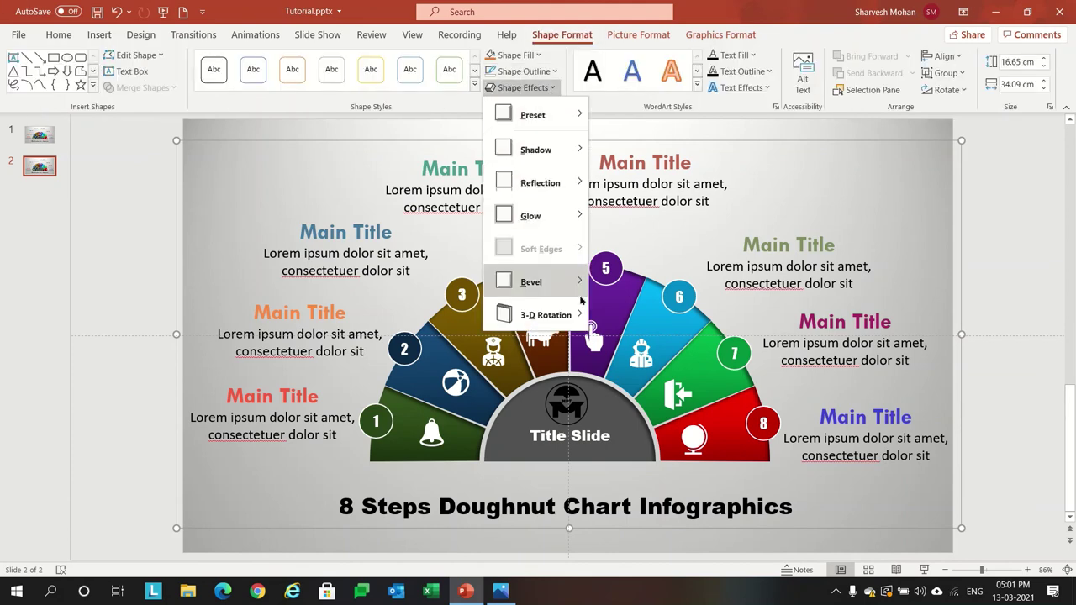
{"action": "mouse_move", "coordinate": [544, 315]}
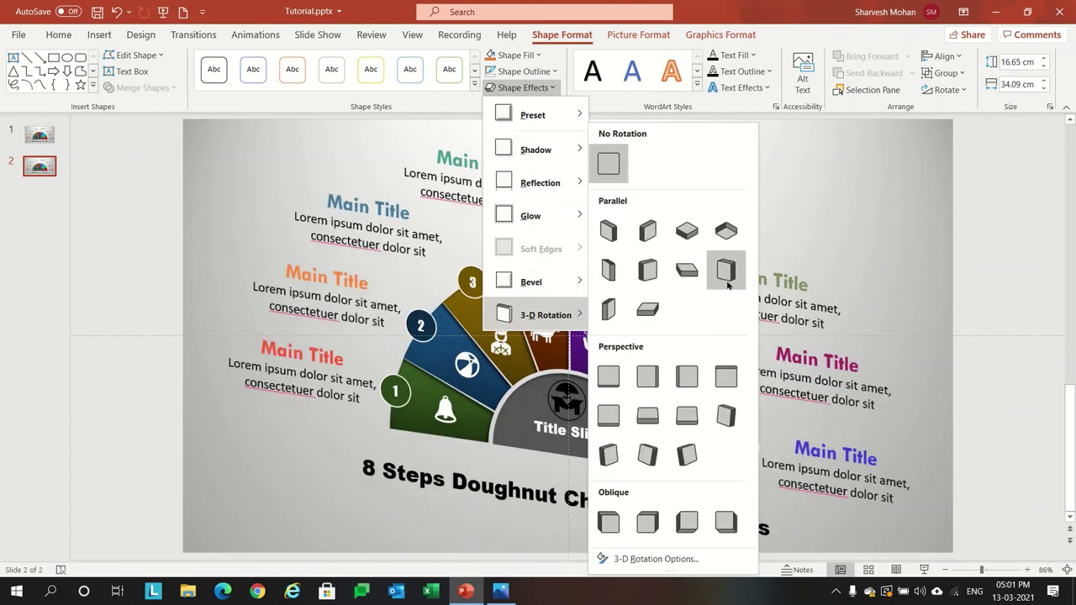
{"action": "left_click", "coordinate": [728, 286]}
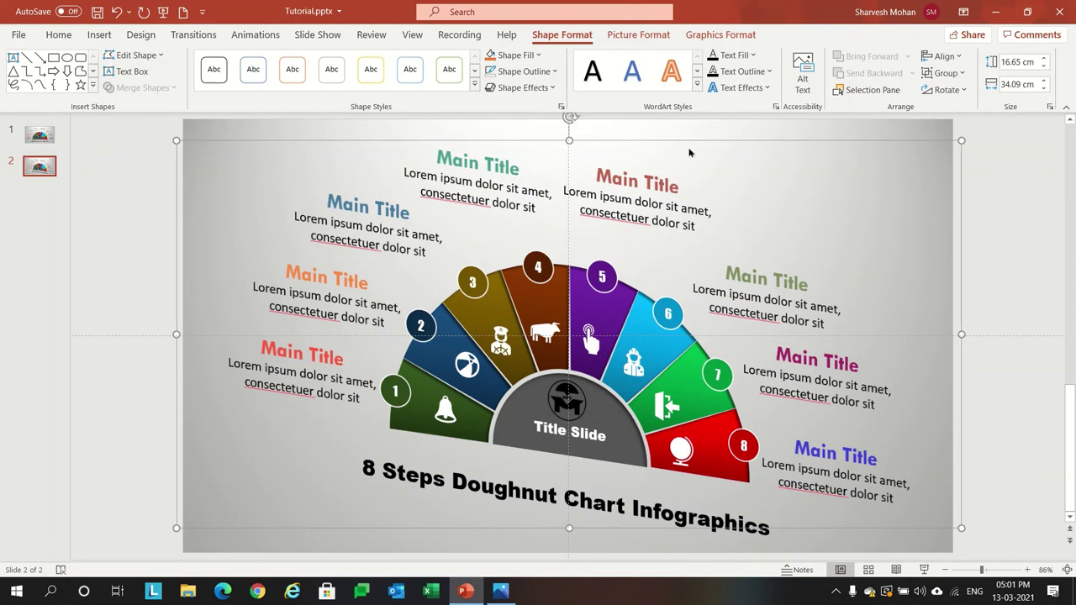
{"action": "left_click_drag", "start_coordinate": [688, 143], "coordinate": [690, 131]}
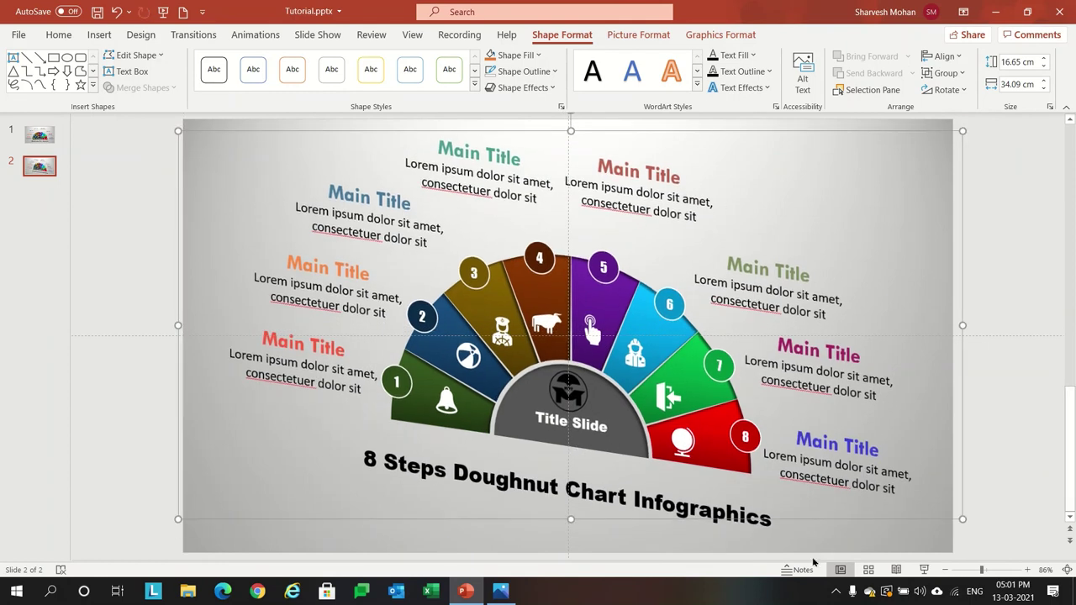